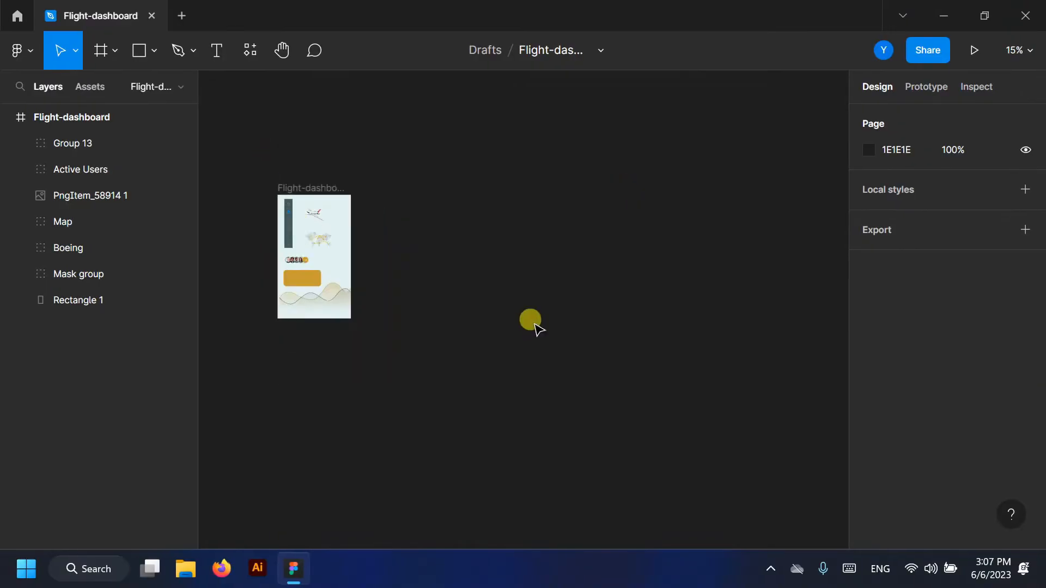
- Add a 1440×1024 Desktop frame beside the Flight-dashboard design
click(90, 50)
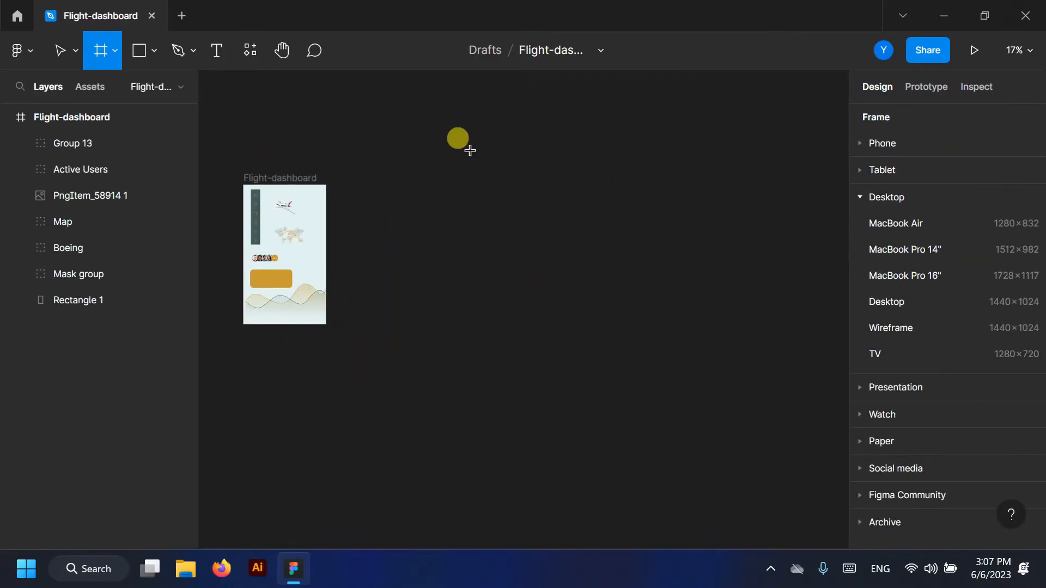
click(959, 305)
drag(492, 276, 453, 221)
key(shift+2)
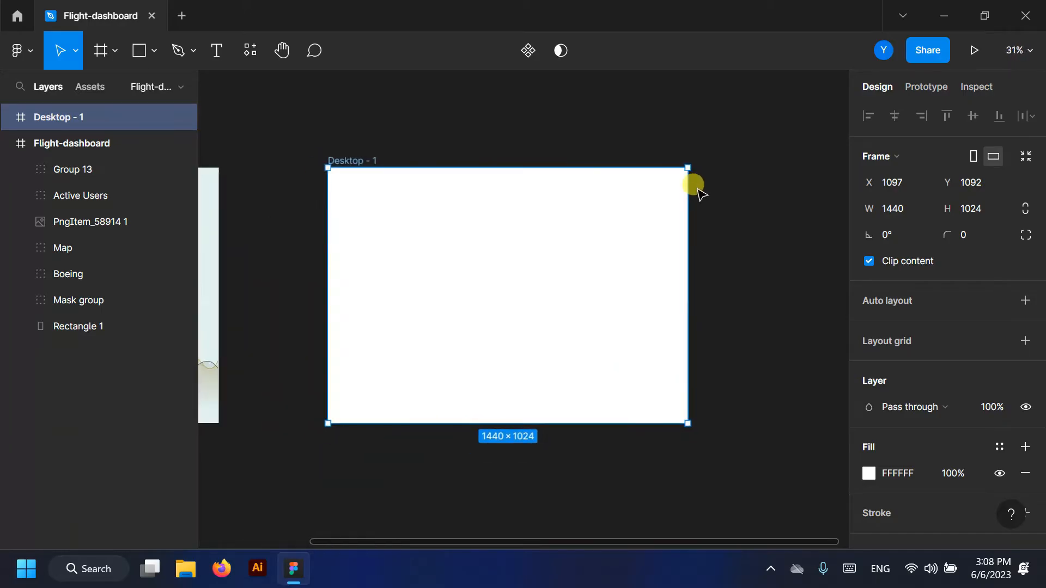
scroll(706, 202, down, 3)
scroll(613, 196, up, 3)
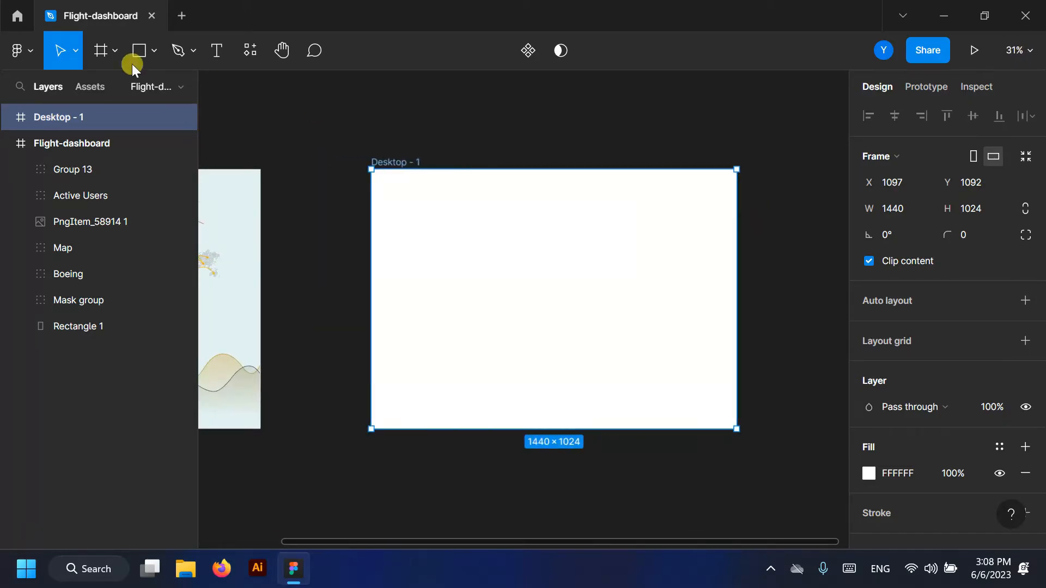
- Draw a rectangle covering the whole Desktop - 1 frame
click(136, 64)
click(105, 89)
scroll(762, 224, up, 1)
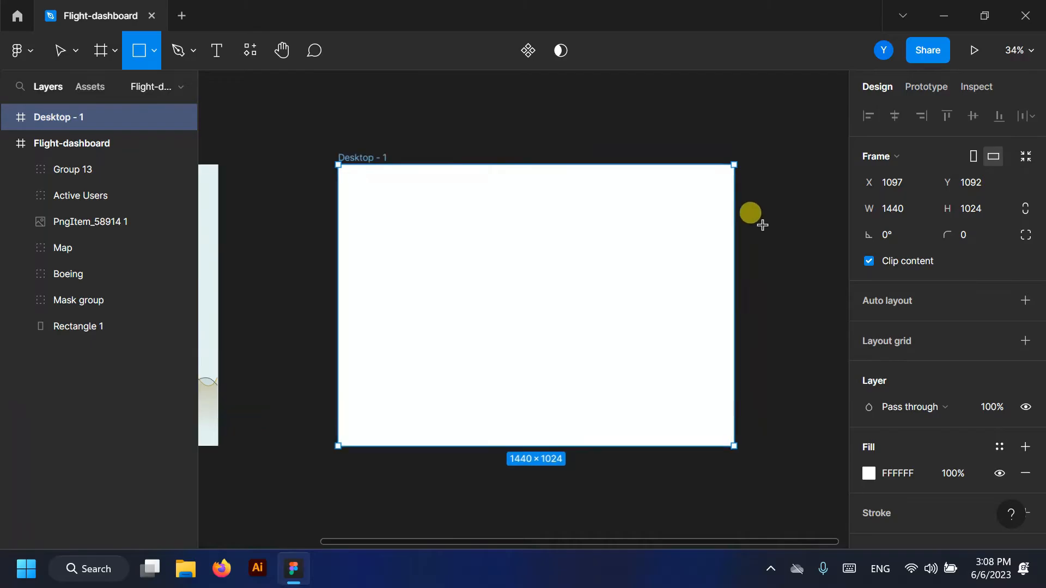
scroll(763, 256, up, 2)
drag(250, 146, 733, 493)
- Fill the rectangle with pale E3F2F1 and collapse the Flight-dashboard layer list
click(869, 447)
click(771, 470)
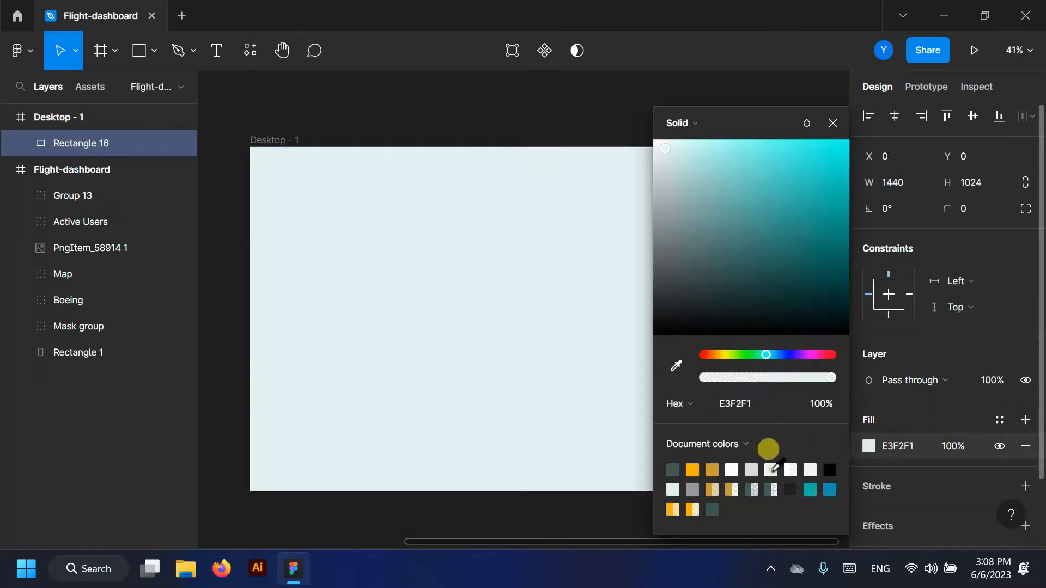
click(835, 123)
click(787, 129)
scroll(787, 130, down, 3)
scroll(758, 248, up, 2)
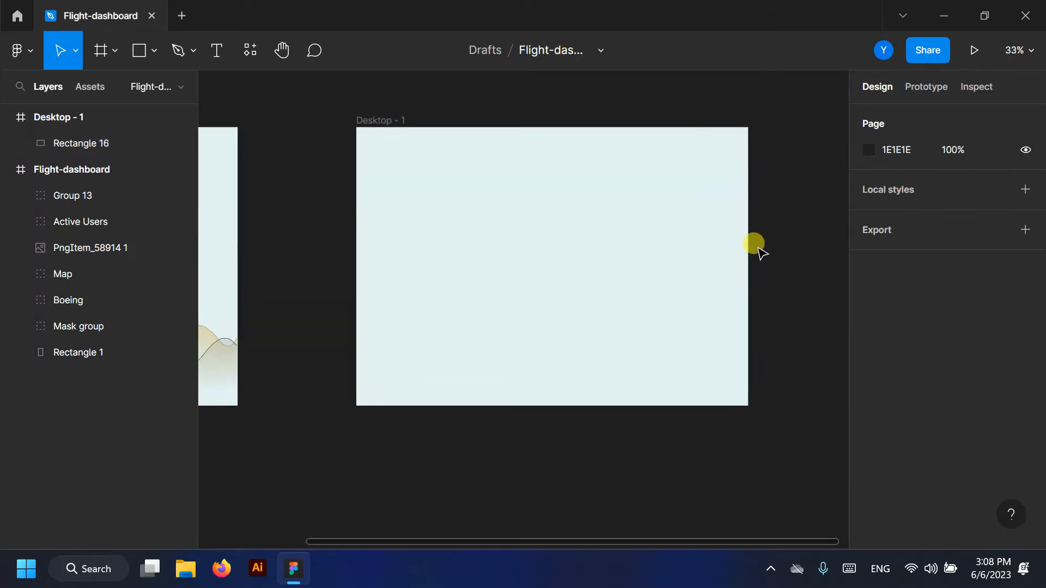
click(143, 49)
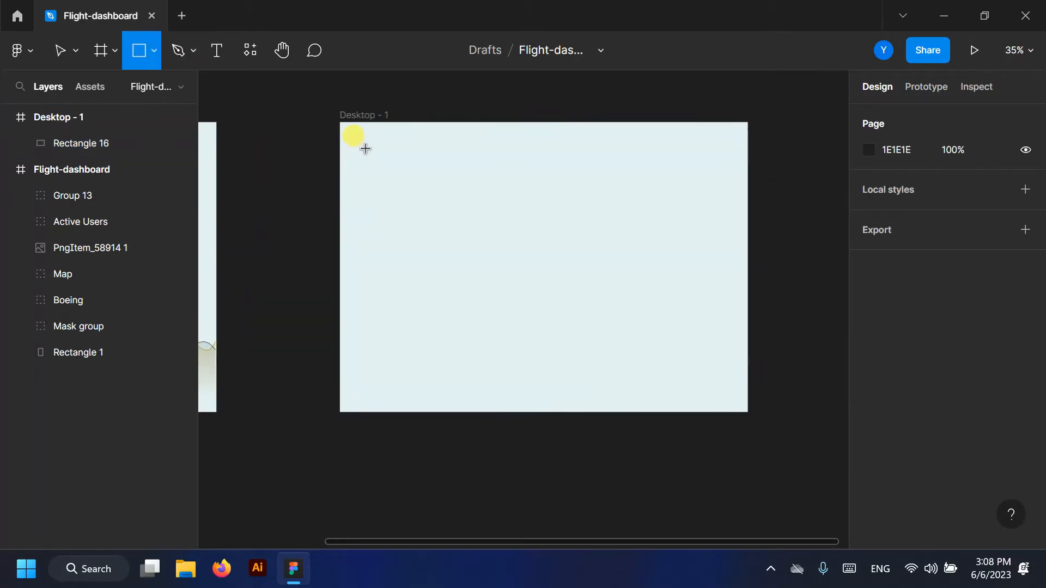
click(6, 169)
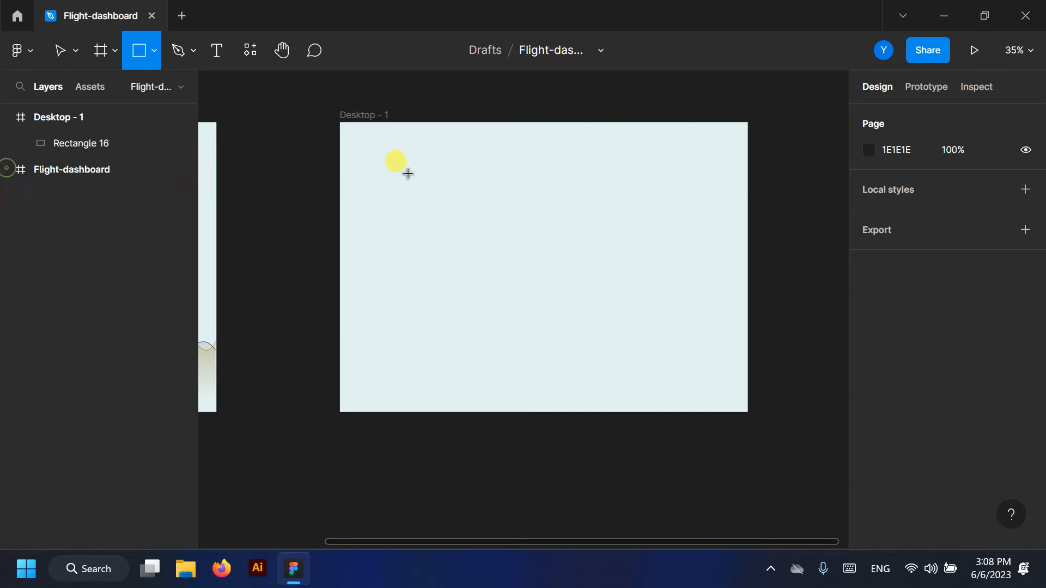
- Draw a full-height sidebar rectangle at the frame's left edge, 310 wide
drag(341, 121, 419, 412)
drag(423, 240, 436, 236)
click(913, 181)
text(310)
key(Return)
scroll(387, 190, up, 3)
scroll(389, 196, down, 3)
- Fill the sidebar with dark teal 425C5A
click(872, 446)
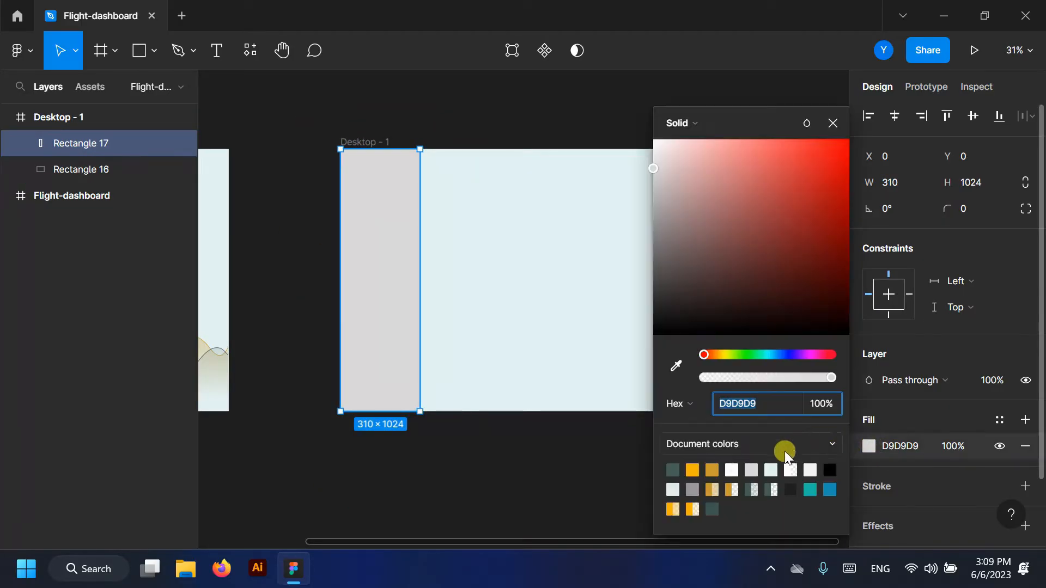
click(714, 509)
click(673, 469)
click(833, 125)
click(320, 131)
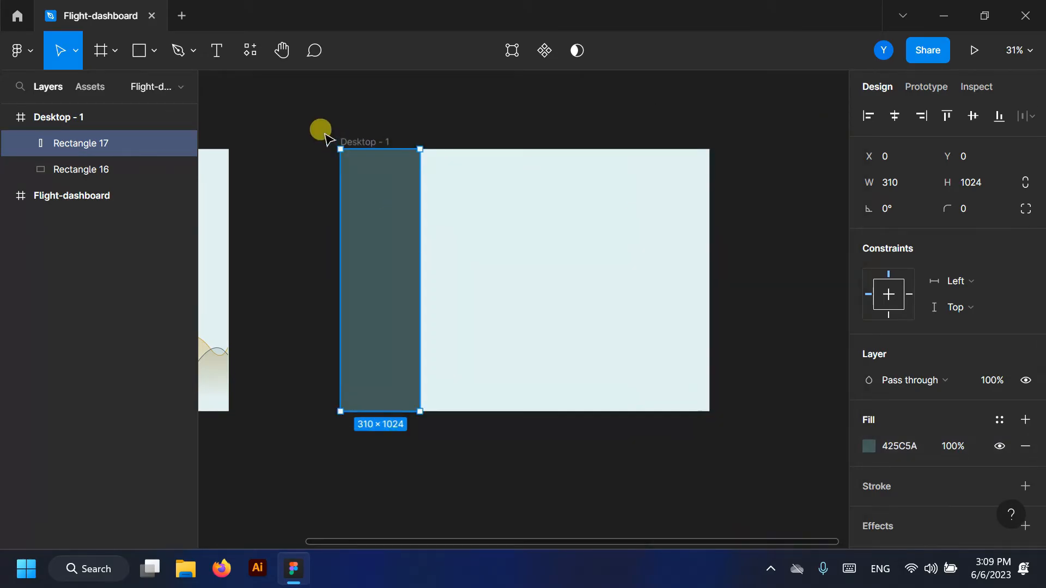
scroll(381, 182, up, 3)
- Round the sidebar's top-right and bottom-right corners to 30, leaving the left corners 0
click(380, 182)
click(1025, 209)
click(914, 234)
text(30)
click(943, 234)
text(30)
key(Return)
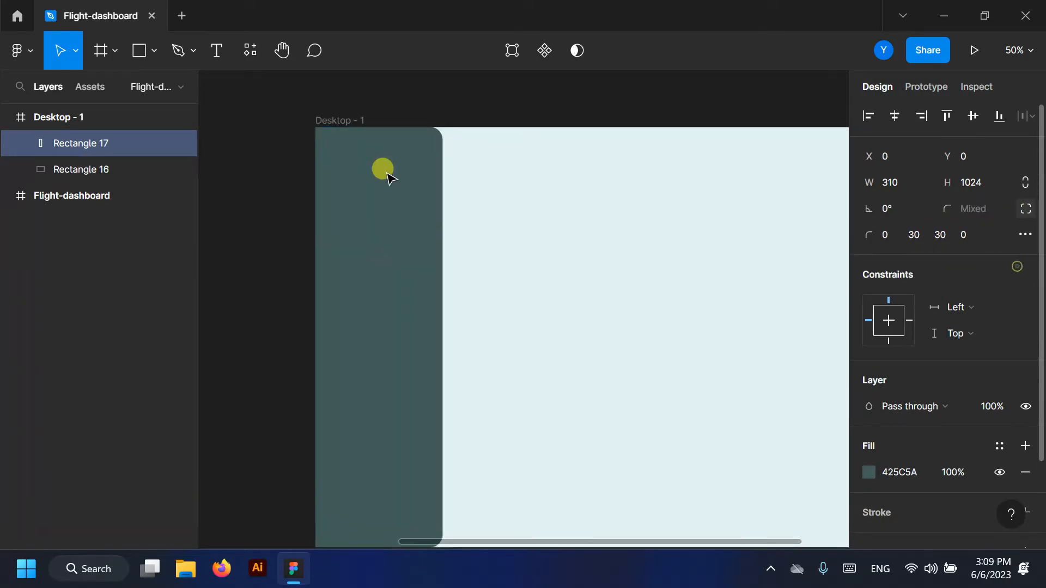
- Duplicate the sidebar and shorten the copy into a block at the top
scroll(348, 151, down, 3)
click(458, 427)
scroll(339, 116, up, 1)
click(388, 211)
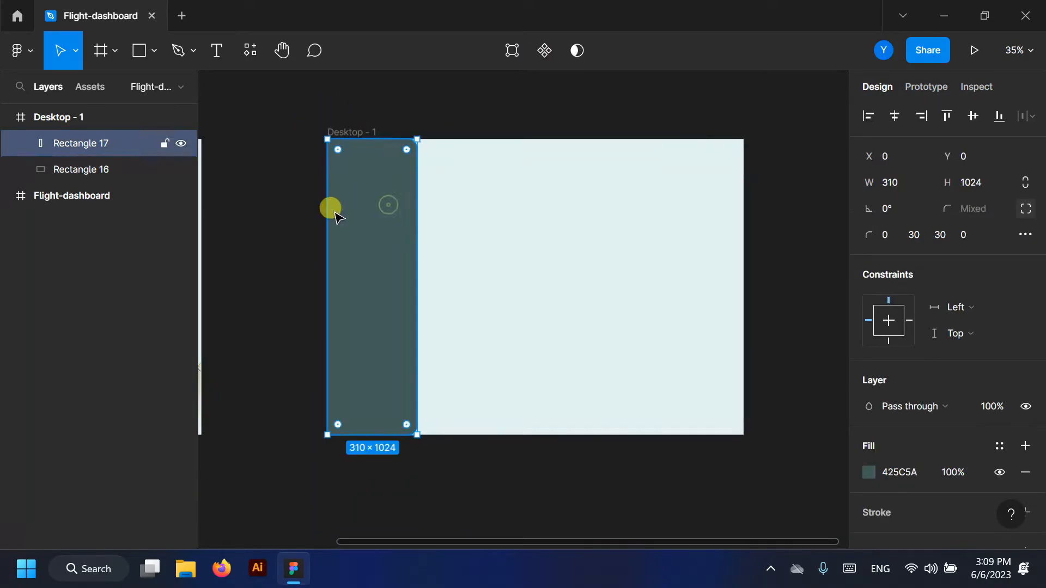
key(ctrl+d)
drag(370, 435, 419, 226)
- Change the top block's fill to the darker 3D5654
click(868, 473)
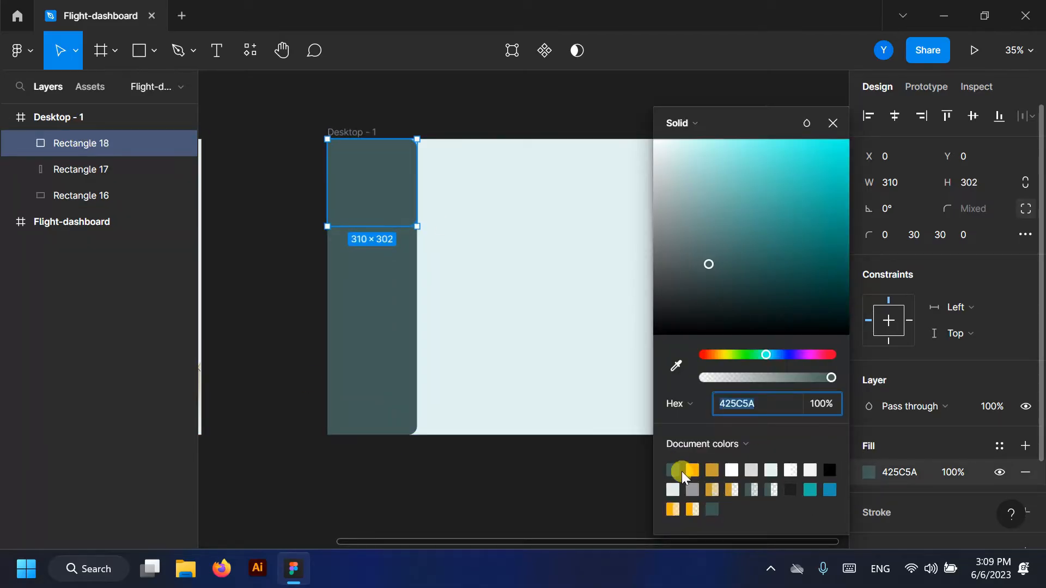
click(704, 489)
click(832, 123)
scroll(420, 191, up, 5)
- Set the top block's bottom-right corner radius to 0
click(942, 234)
text(0)
key(Return)
scroll(633, 256, down, 4)
click(264, 274)
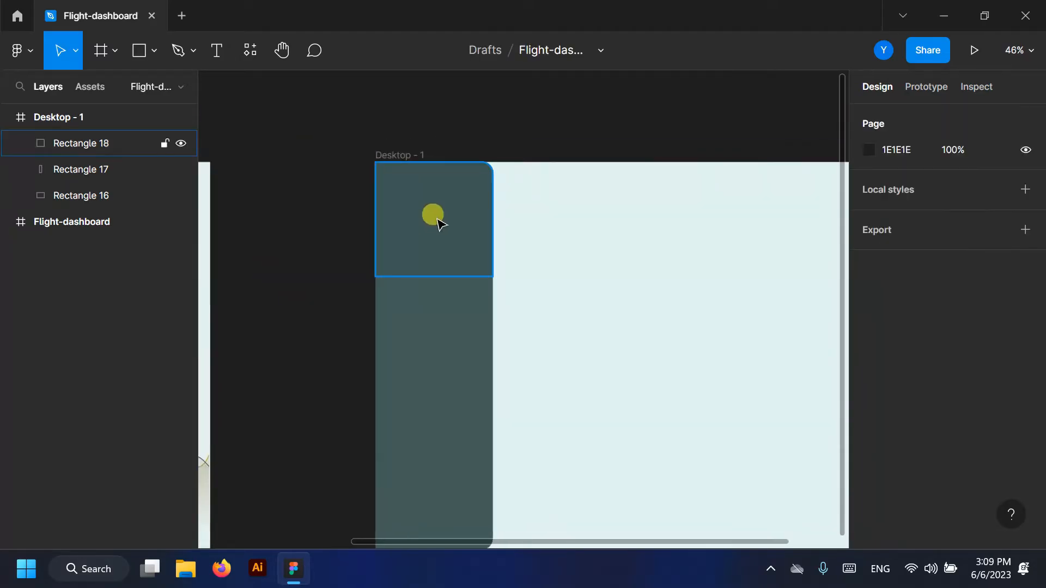
- Reduce the top block's height to 300
double_click(432, 214)
click(215, 50)
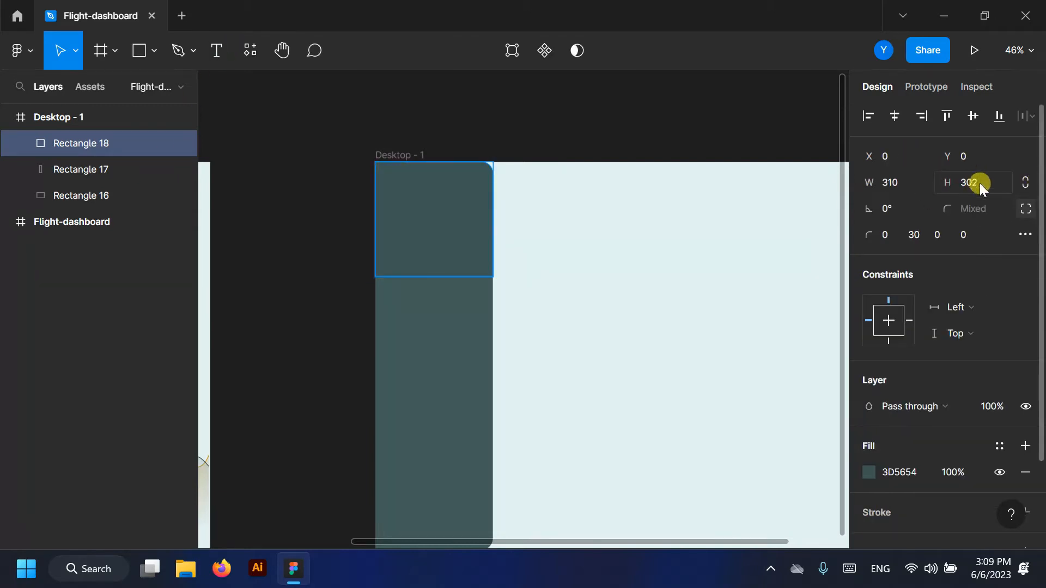
key(Down)
click(448, 122)
scroll(384, 196, up, 3)
scroll(386, 196, down, 1)
- Draw a 90×90 grey circle in the top sidebar block
click(155, 50)
click(91, 150)
scroll(443, 214, up, 3)
drag(399, 173, 469, 243)
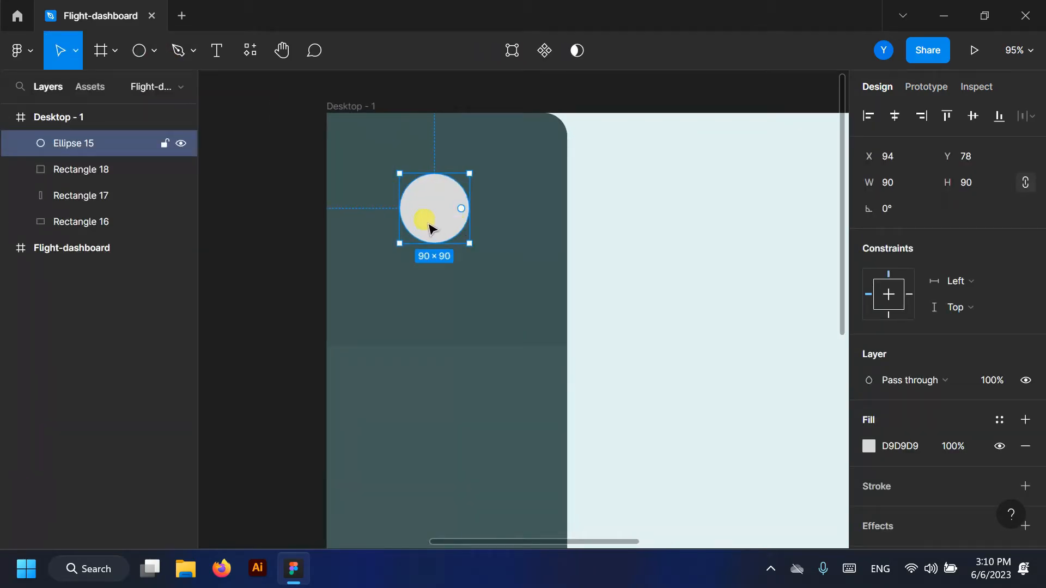
- Duplicate the circle, enlarge the copy to 105×105, centre it, and place it behind the original
key(ctrl+d)
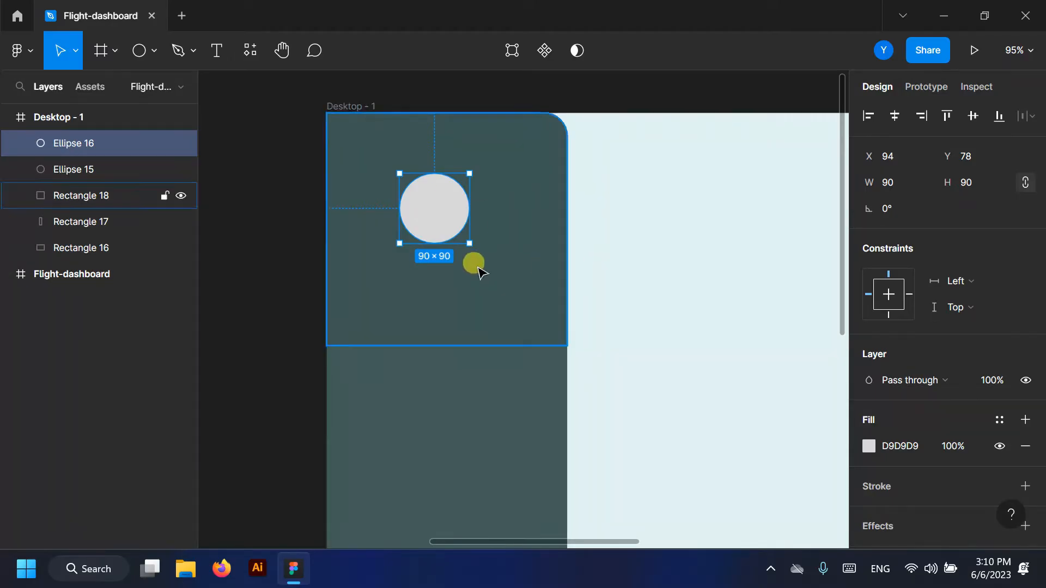
mouse_move(477, 246)
mouse_down()
mouse_move(496, 270)
mouse_move(482, 254)
mouse_up()
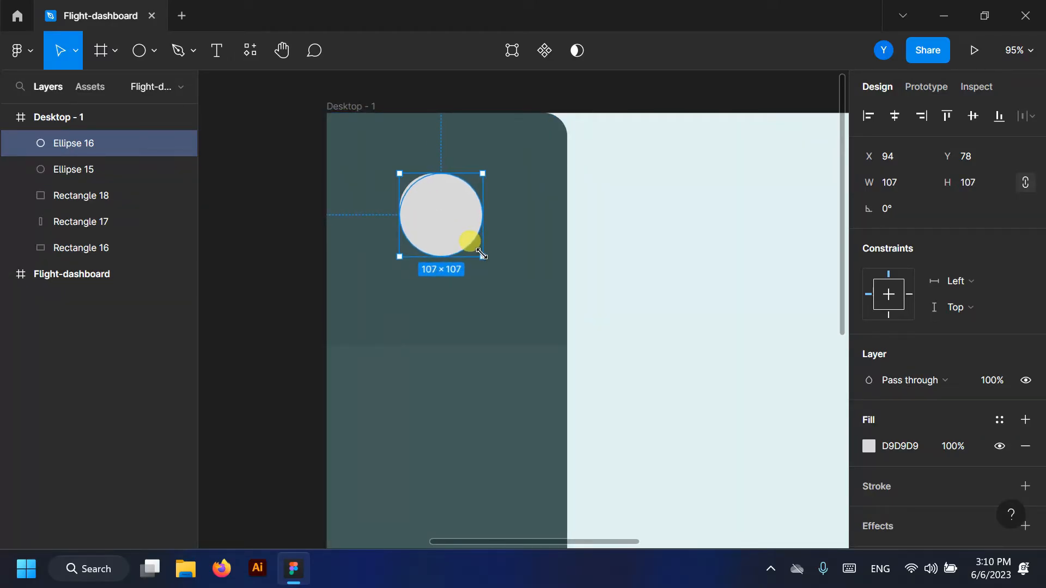
drag(431, 229, 426, 225)
drag(65, 142, 75, 185)
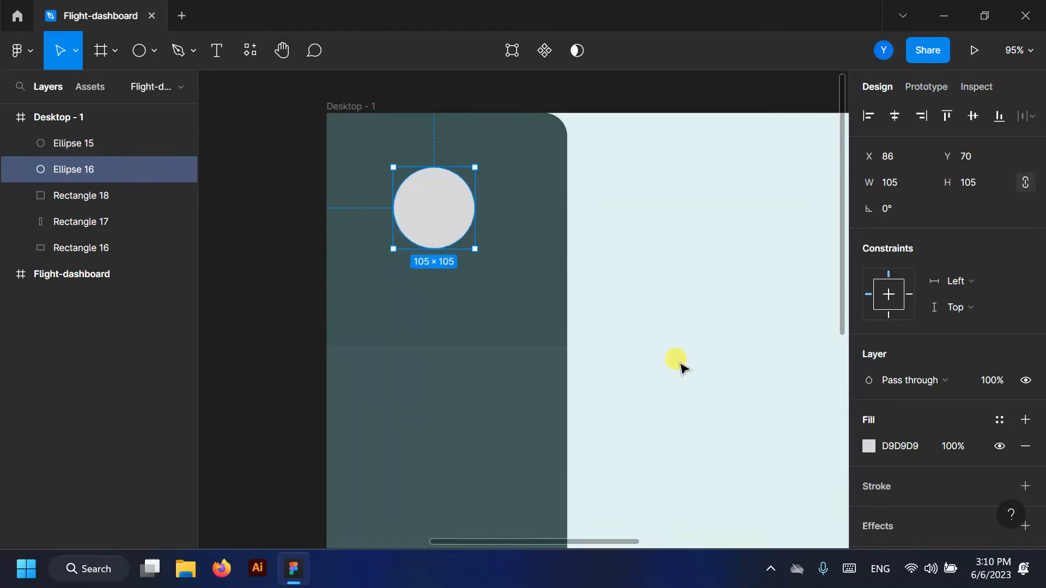
- Give the larger circle a stroke and remove its grey fill
click(1025, 486)
click(1025, 445)
scroll(512, 239, up, 3)
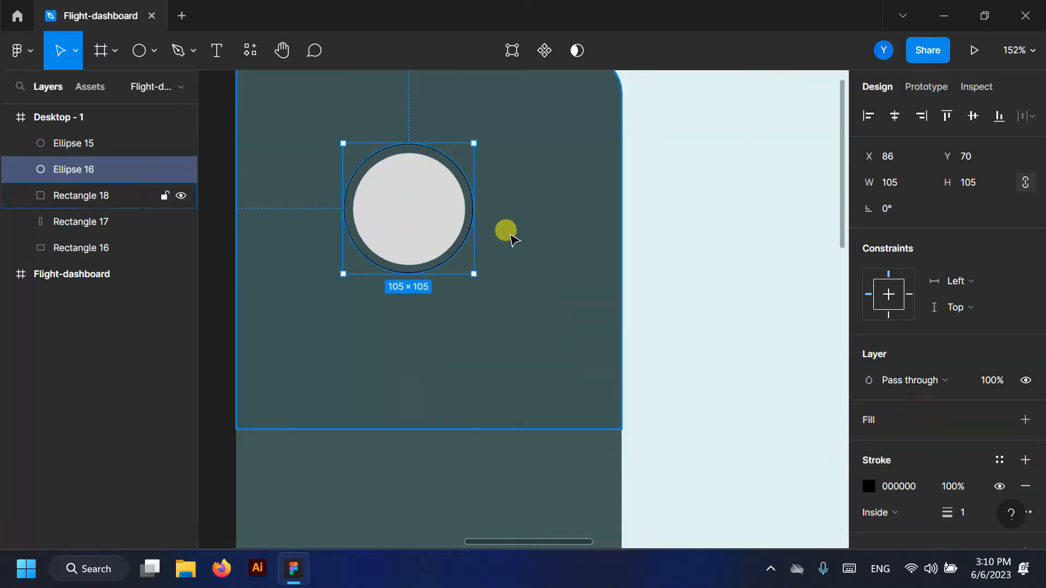
scroll(512, 239, up, 1)
- Make the ring's stroke a linear gradient starting gold C99C33, spanning the circle
click(869, 486)
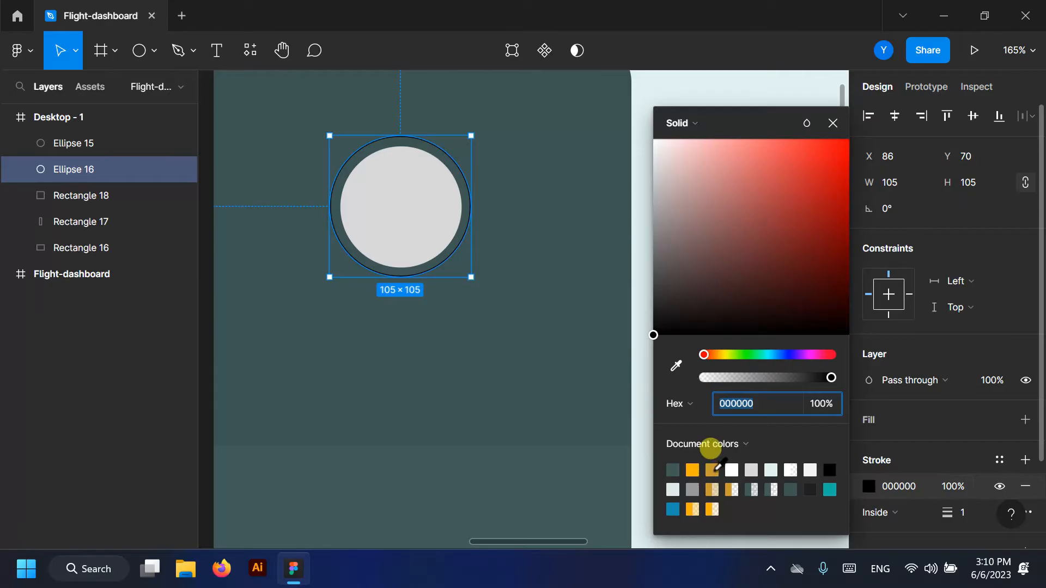
click(729, 126)
click(702, 138)
click(712, 492)
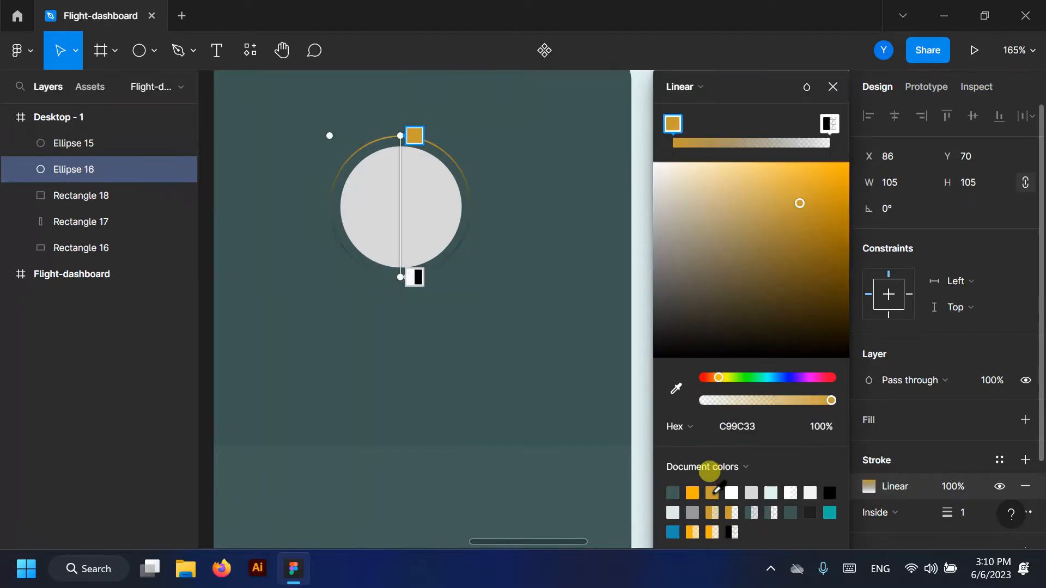
mouse_move(405, 127)
mouse_down()
mouse_move(452, 169)
mouse_move(472, 208)
mouse_up()
drag(398, 274, 329, 208)
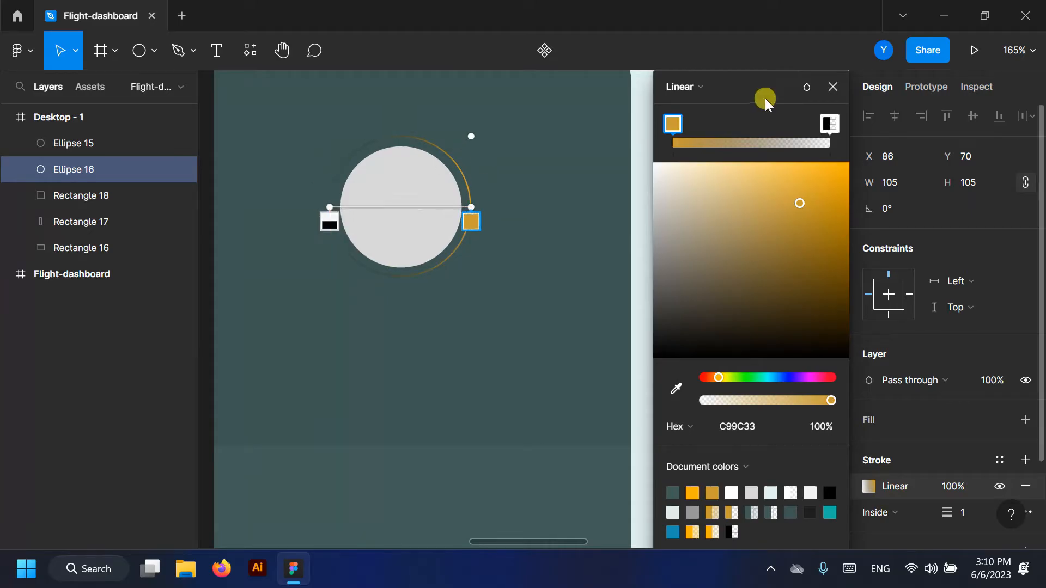
- Set the second gradient stop to C99C33 at 10% opacity, moved to the middle
click(825, 123)
click(712, 497)
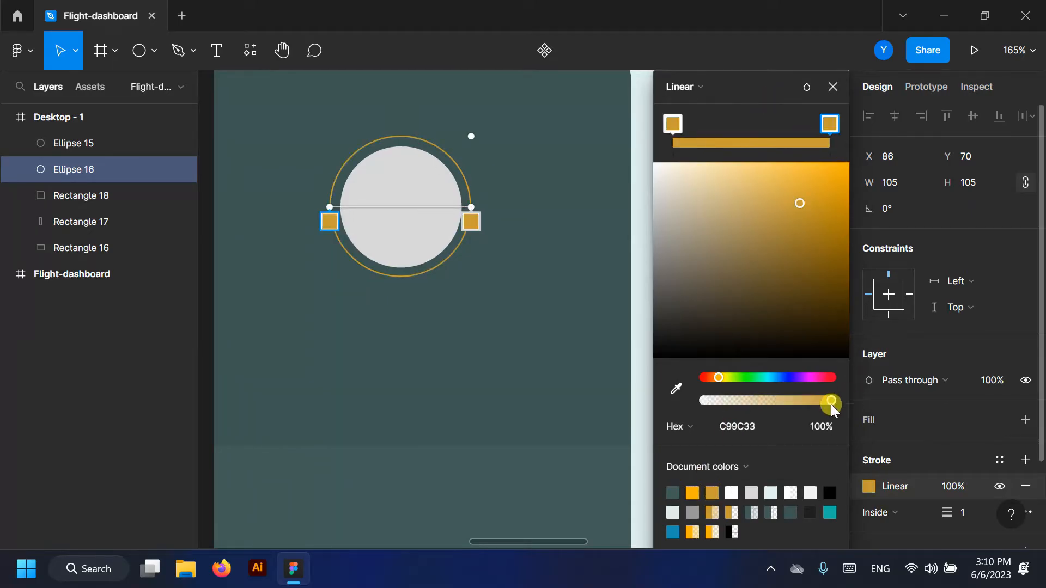
drag(831, 404, 675, 399)
drag(757, 147, 754, 128)
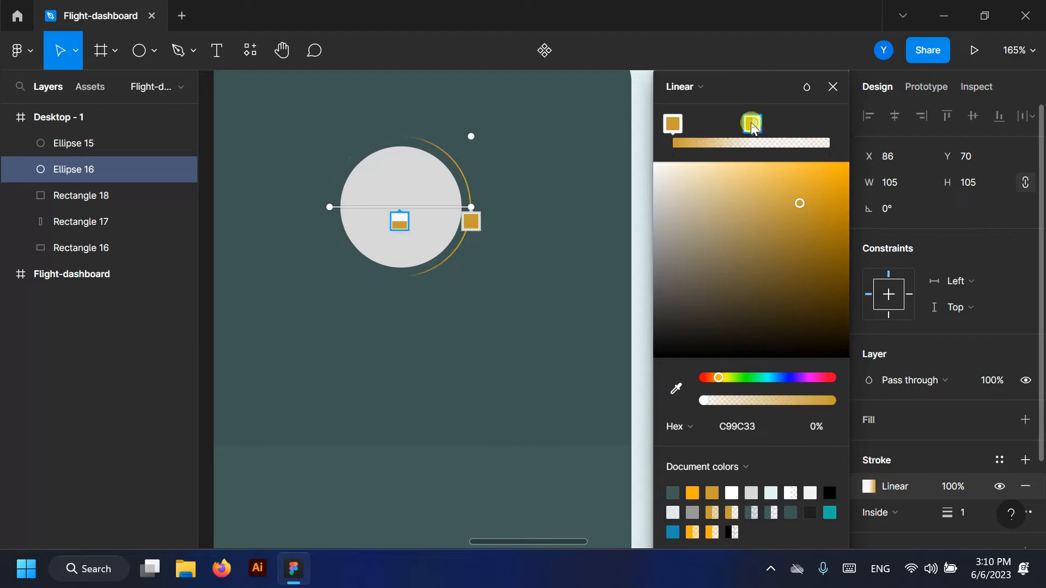
drag(718, 401, 715, 401)
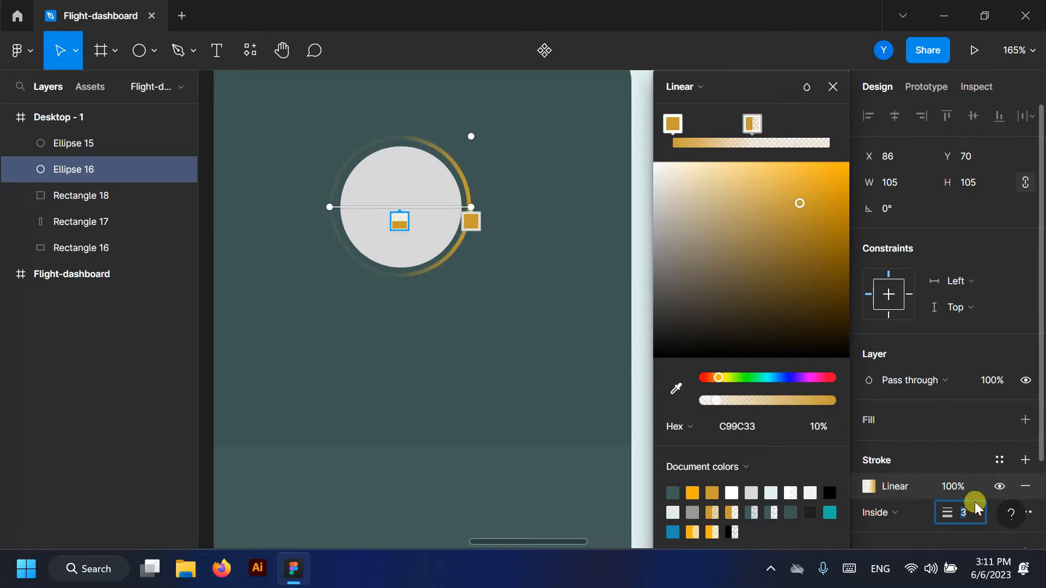
- Set the ring's stroke position to Center
click(925, 513)
click(917, 492)
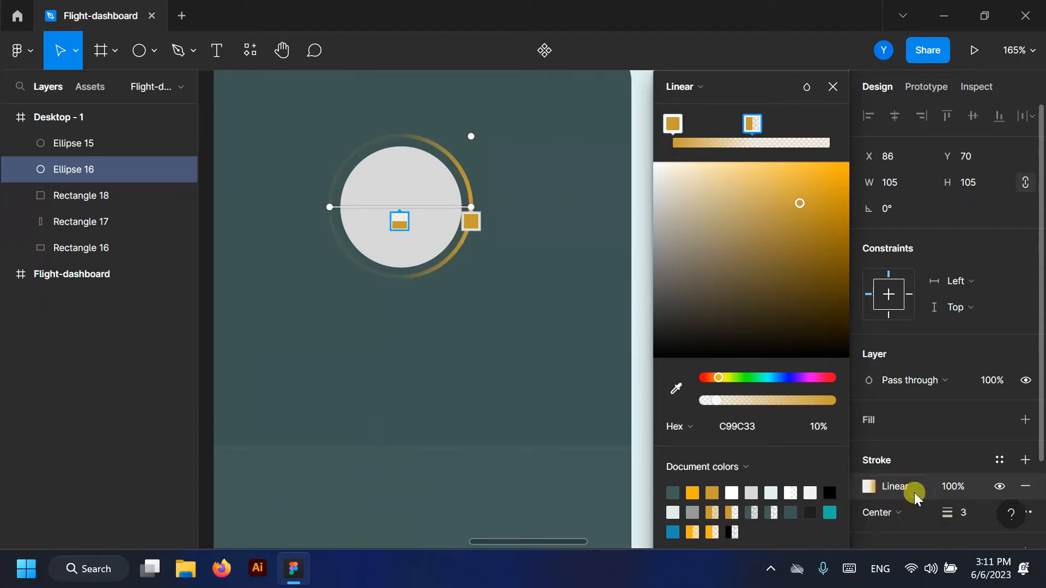
click(833, 87)
click(730, 177)
scroll(719, 191, down, 3)
- Paste the portrait photo over Ellipse 15 and use the ellipse as its mask
scroll(627, 256, up, 1)
scroll(671, 245, down, 1)
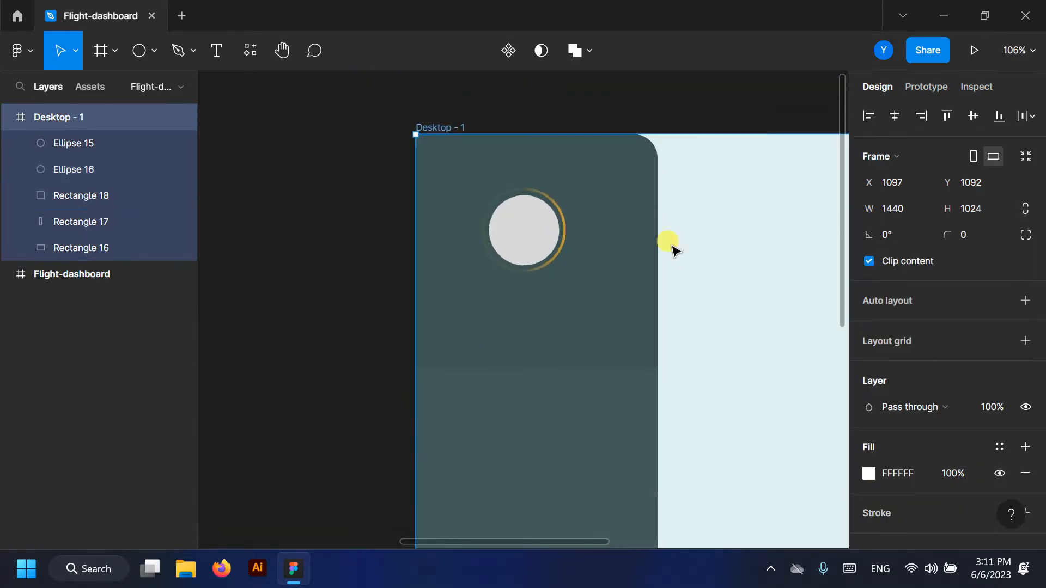
scroll(737, 233, up, 2)
scroll(733, 229, up, 1)
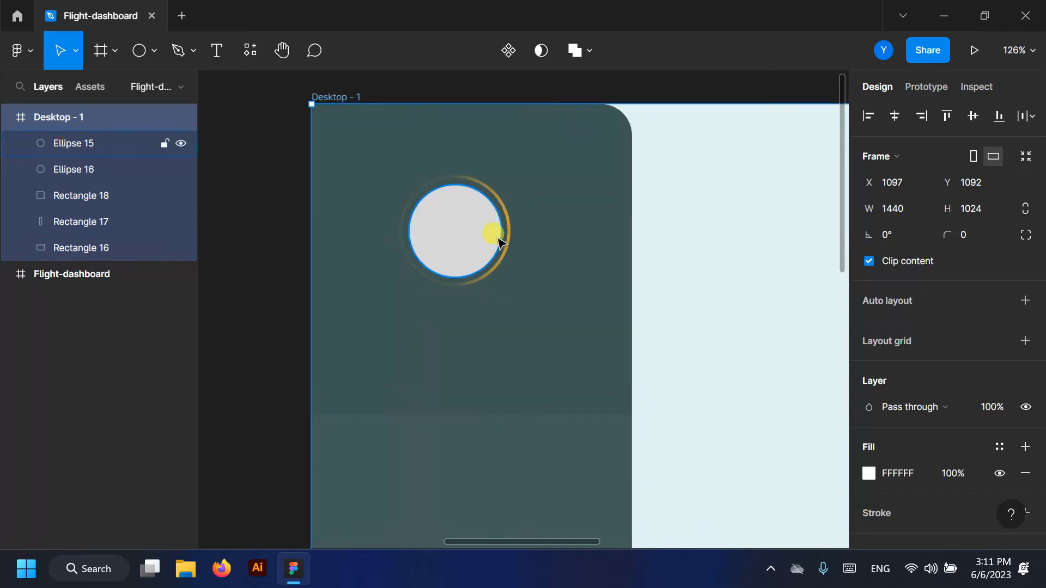
click(469, 228)
click(507, 230)
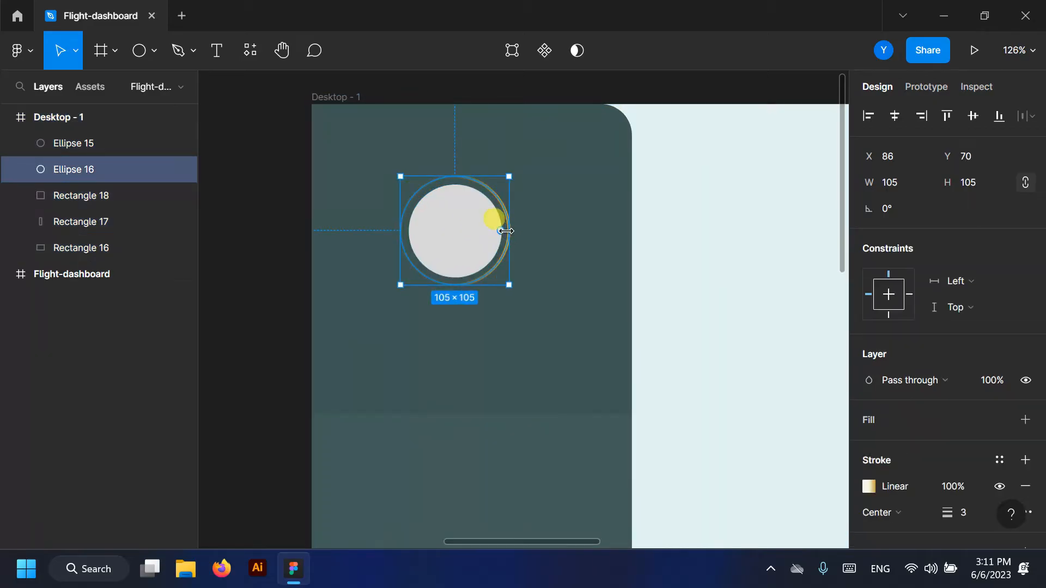
scroll(500, 226, up, 2)
scroll(488, 253, down, 4)
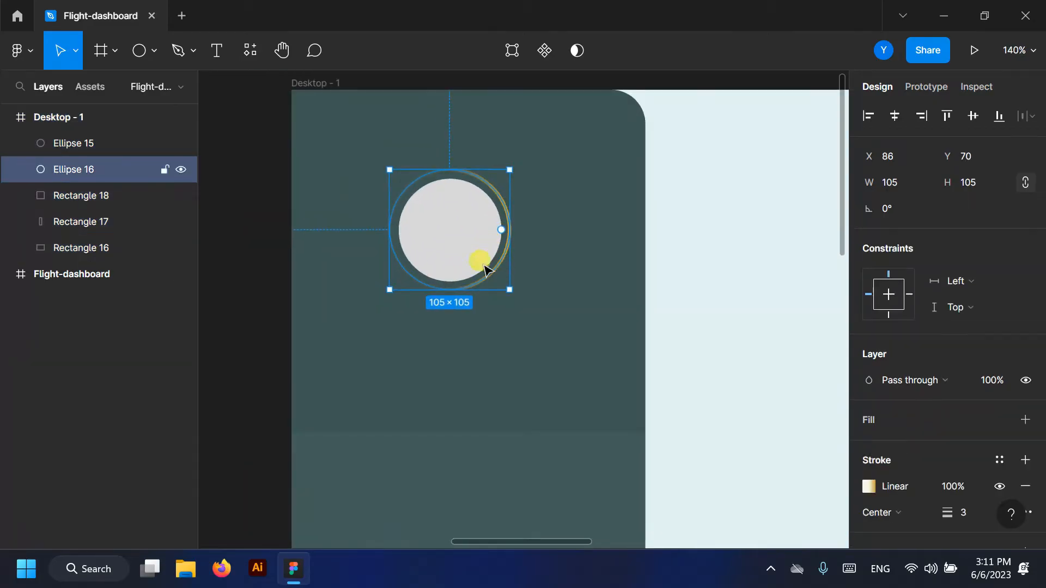
key(ctrl+v)
drag(347, 250, 361, 210)
shift+click(52, 169)
click(544, 50)
- Select the Mask group and collapse its layers
scroll(370, 161, up, 3)
click(84, 168)
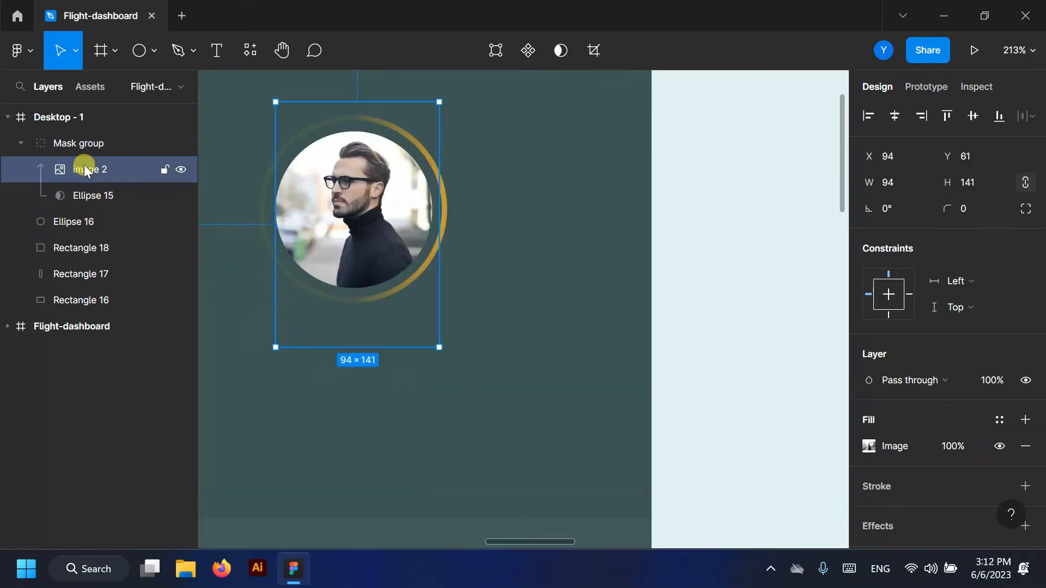
click(49, 143)
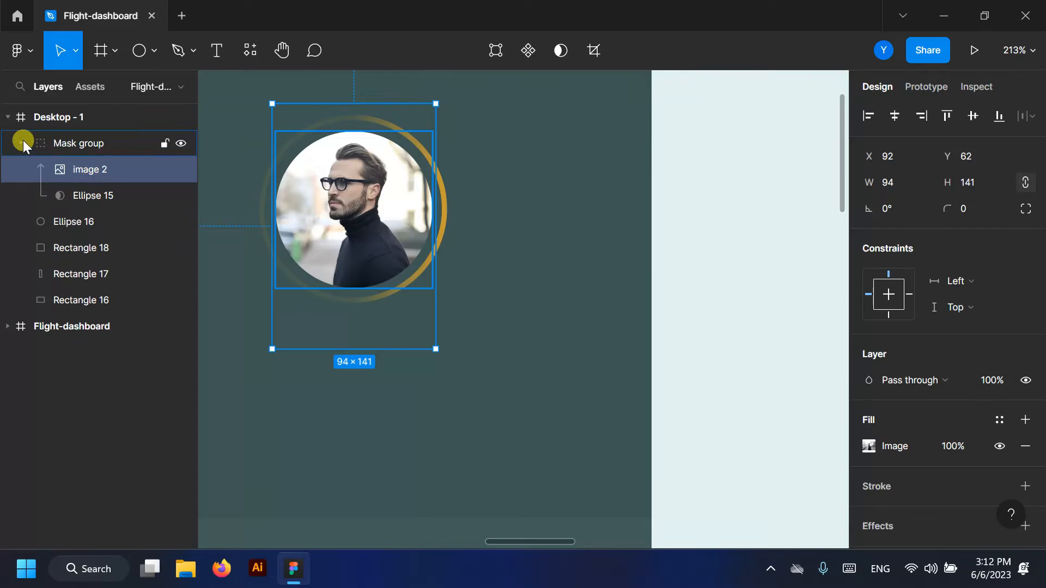
click(22, 142)
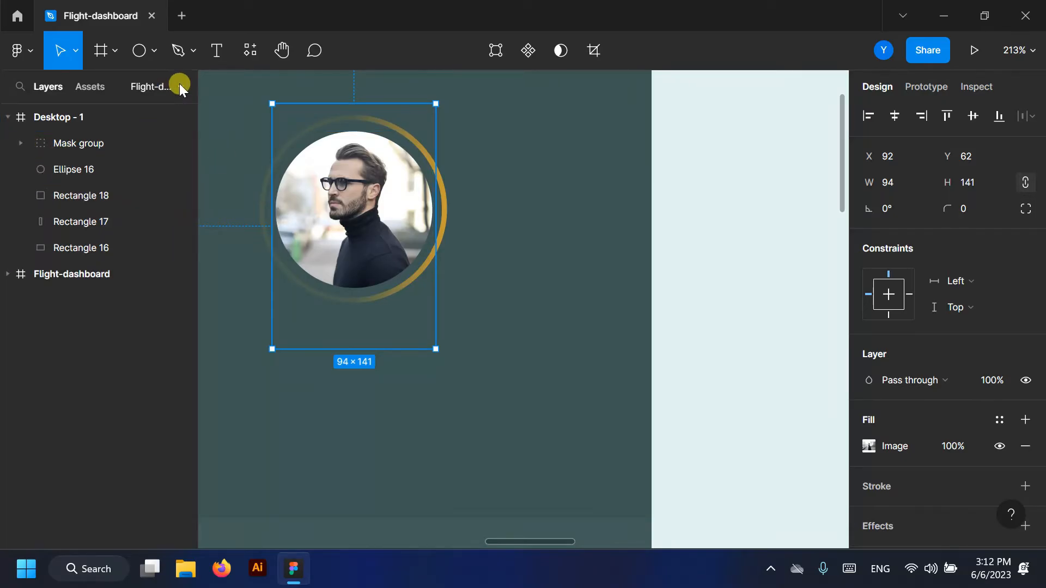
click(217, 50)
scroll(427, 408, down, 1)
click(427, 409)
- Type the person's name below the photo, set it to size 16, and centre it under the portrait
click(215, 53)
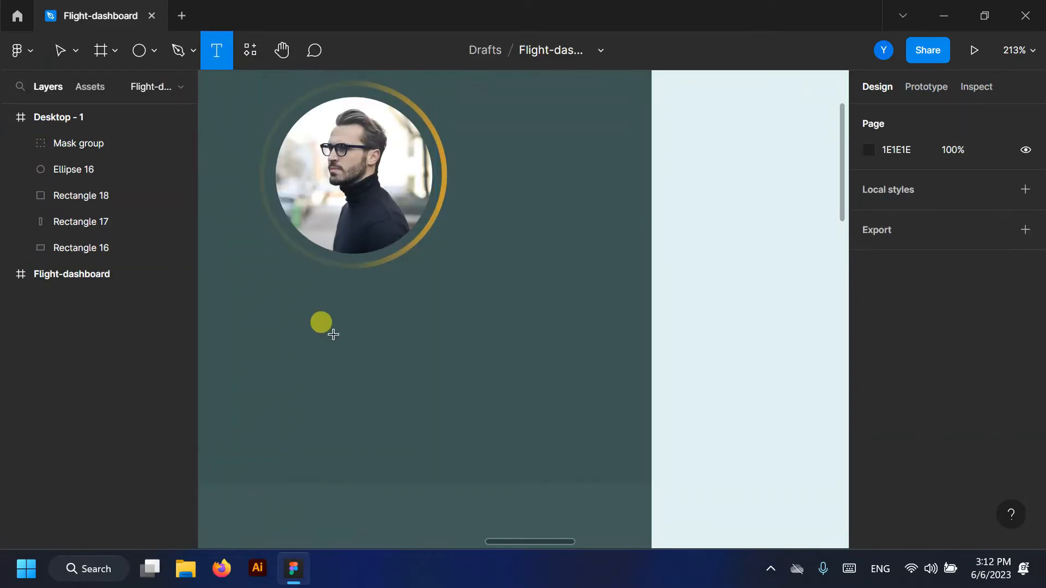
click(307, 321)
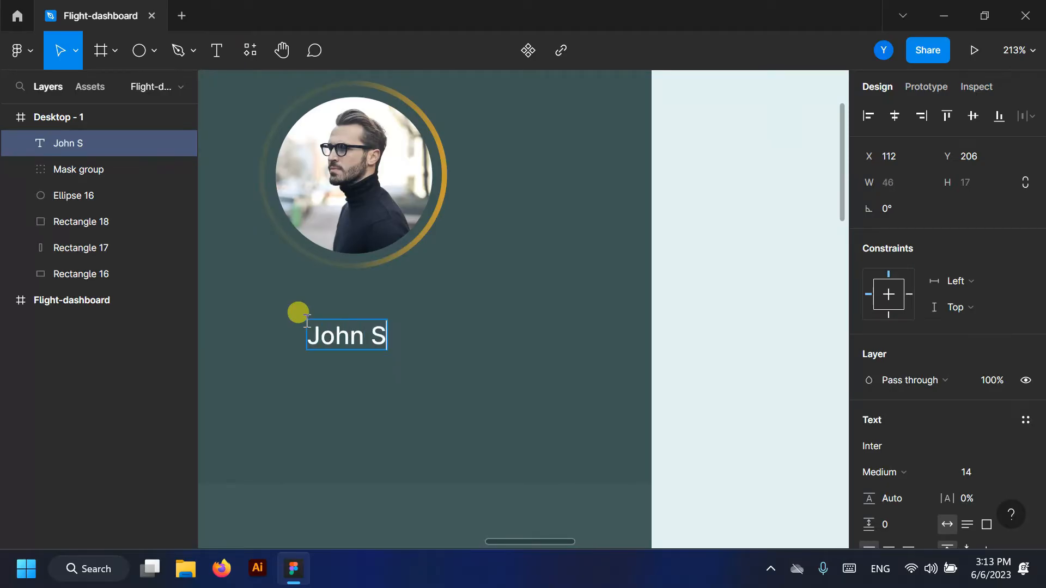
key(Escape)
drag(343, 359, 327, 311)
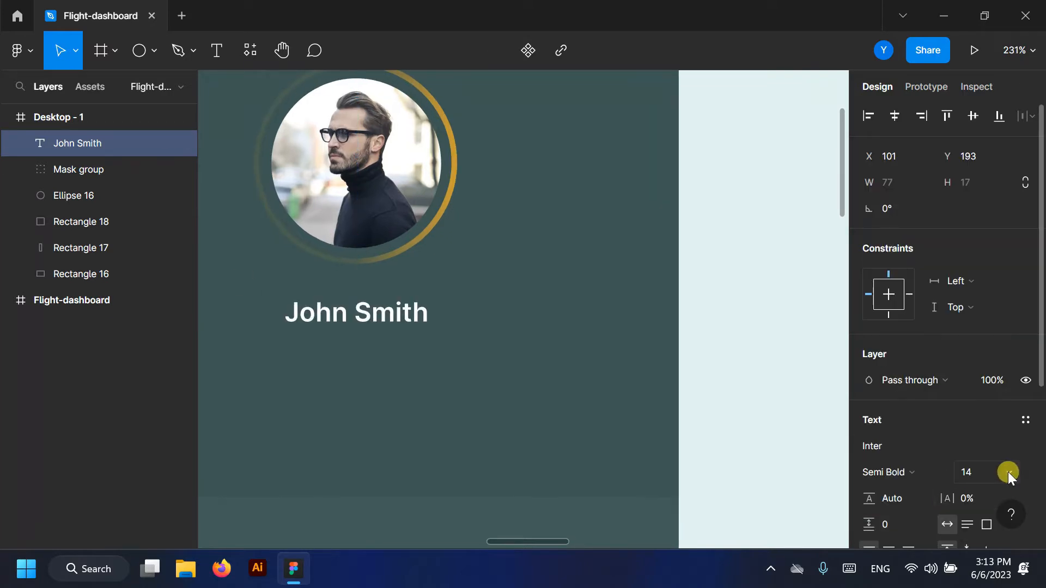
click(1008, 472)
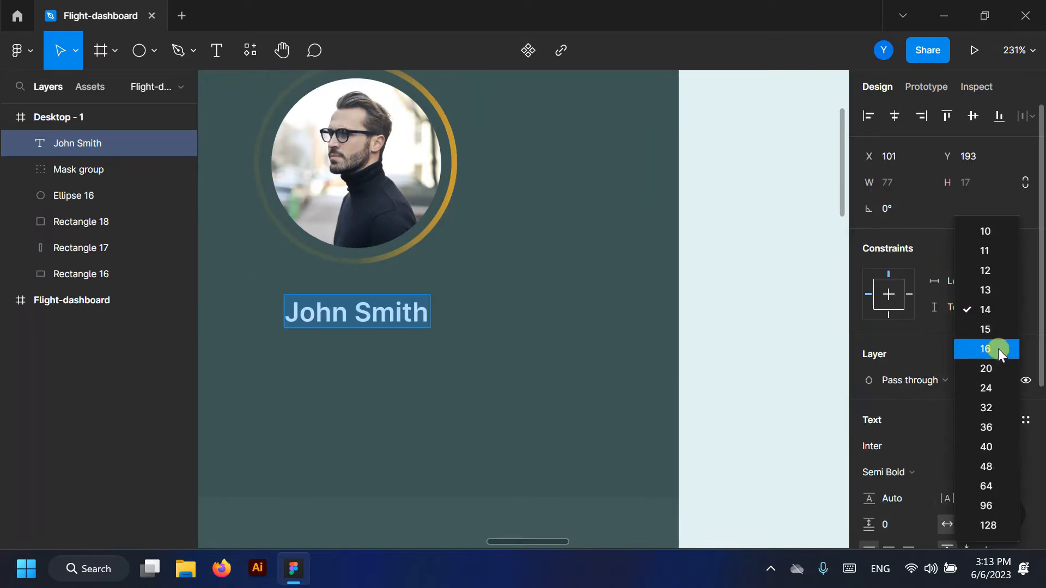
click(998, 348)
drag(374, 306, 383, 315)
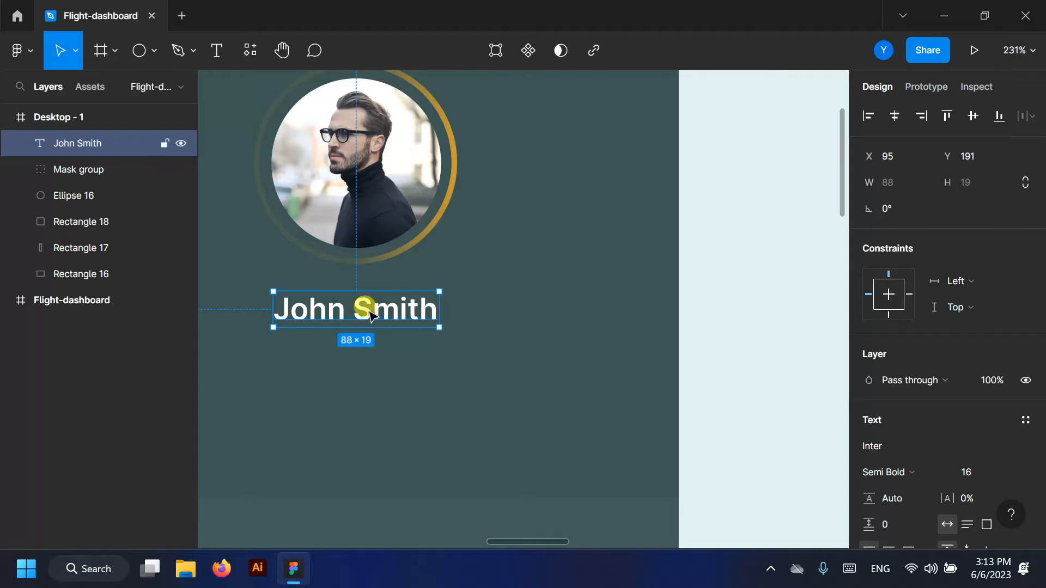
click(216, 53)
scroll(436, 360, down, 2)
scroll(365, 380, up, 4)
- Type the person's e-mail address in a new text box below the name
click(302, 344)
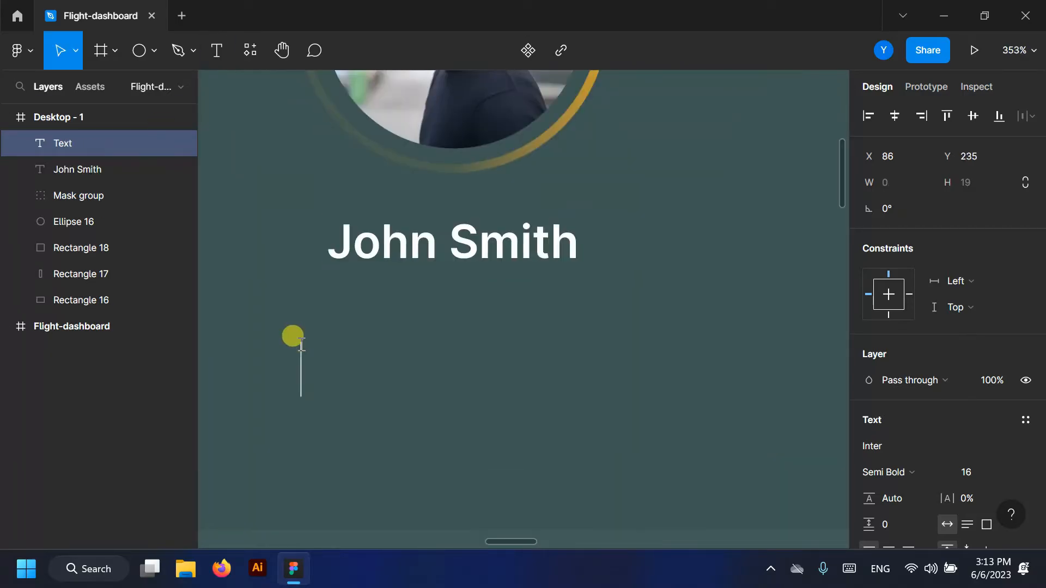
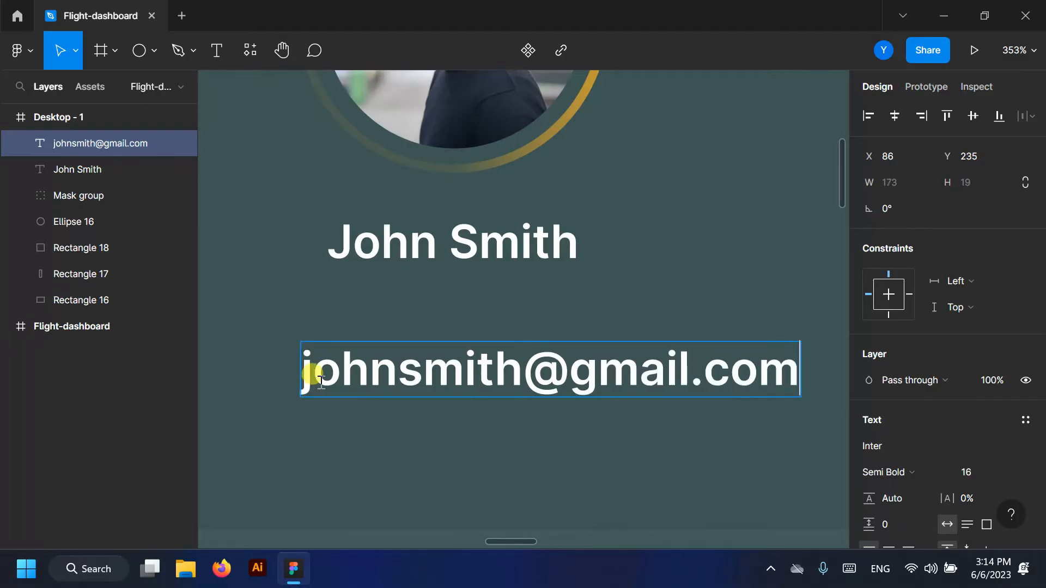
scroll(320, 380, down, 5)
key(ctrl+a)
- Set the e-mail text to size 14 Regular and centre it 16 px below the name
click(997, 473)
click(983, 308)
click(926, 472)
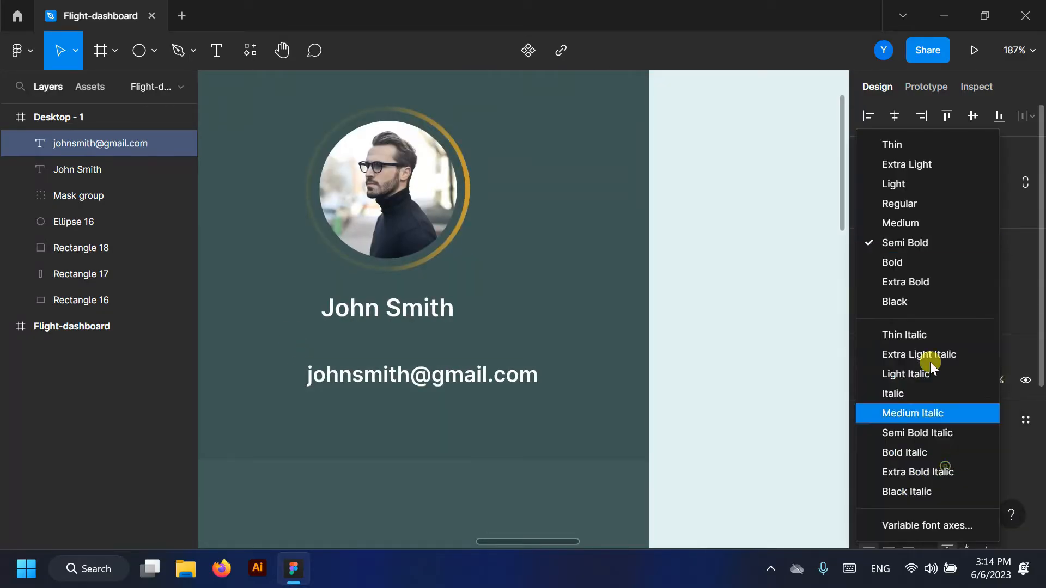
click(917, 218)
click(937, 472)
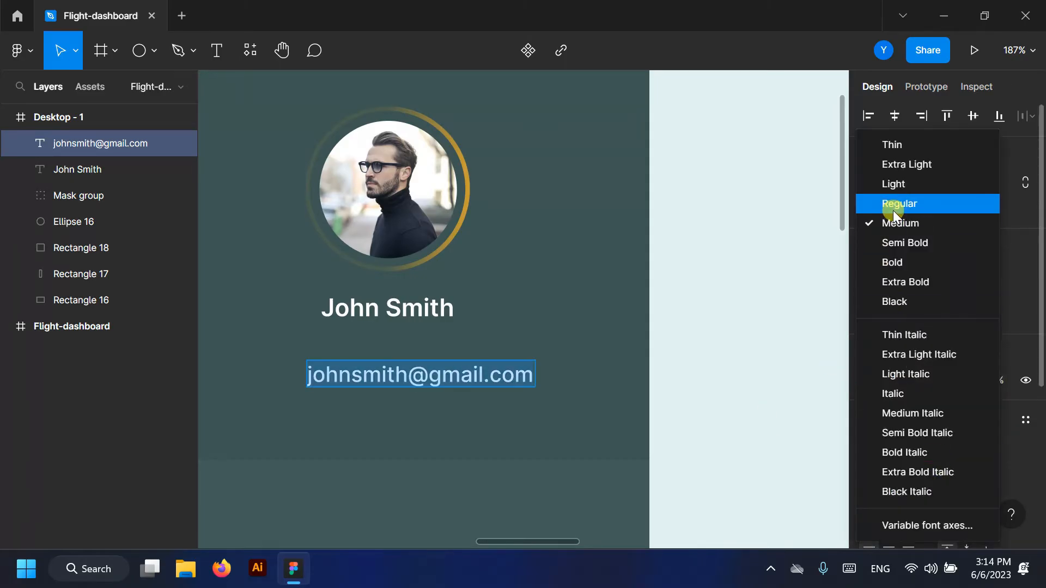
click(893, 206)
scroll(461, 390, down, 3)
key(Escape)
scroll(382, 363, up, 2)
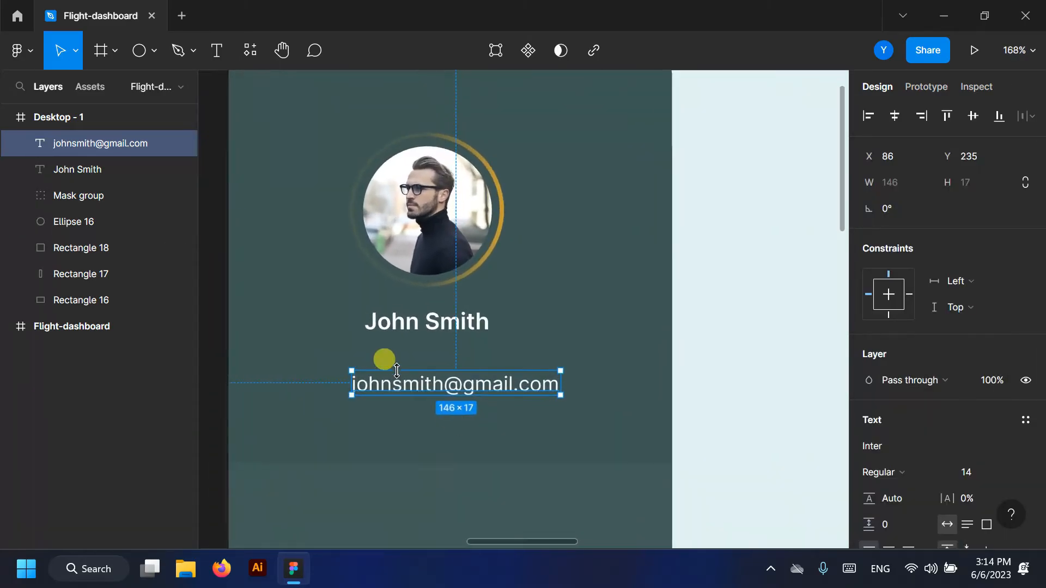
drag(451, 386, 423, 367)
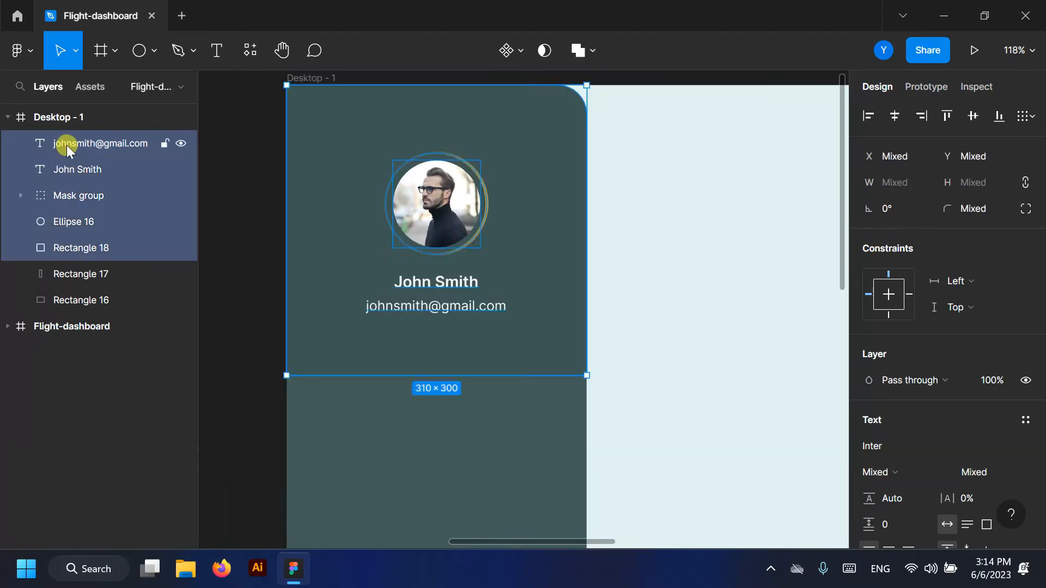
- Group the five profile layers and name the group Profile
key(ctrl+g)
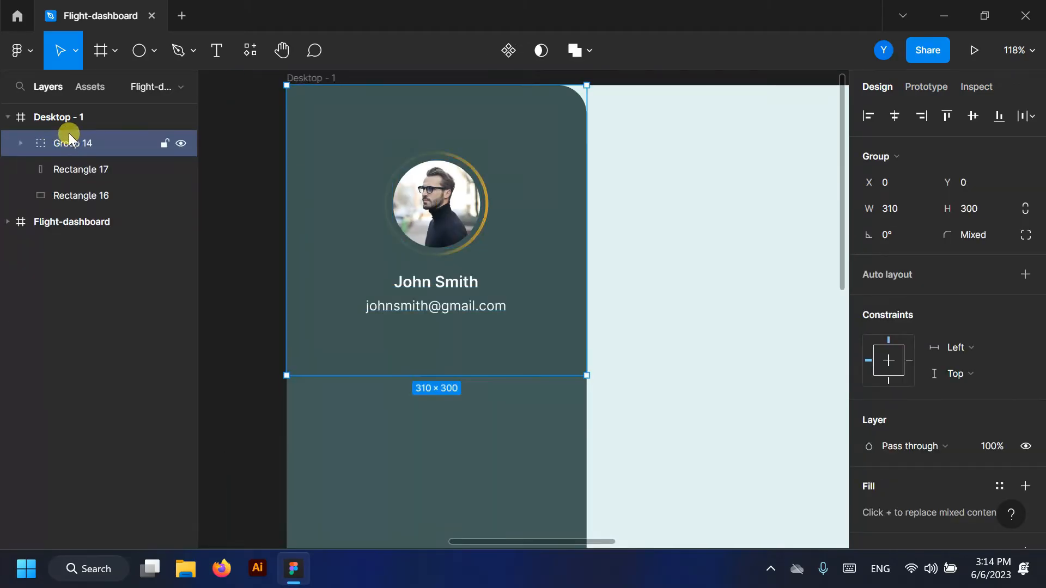
double_click(68, 143)
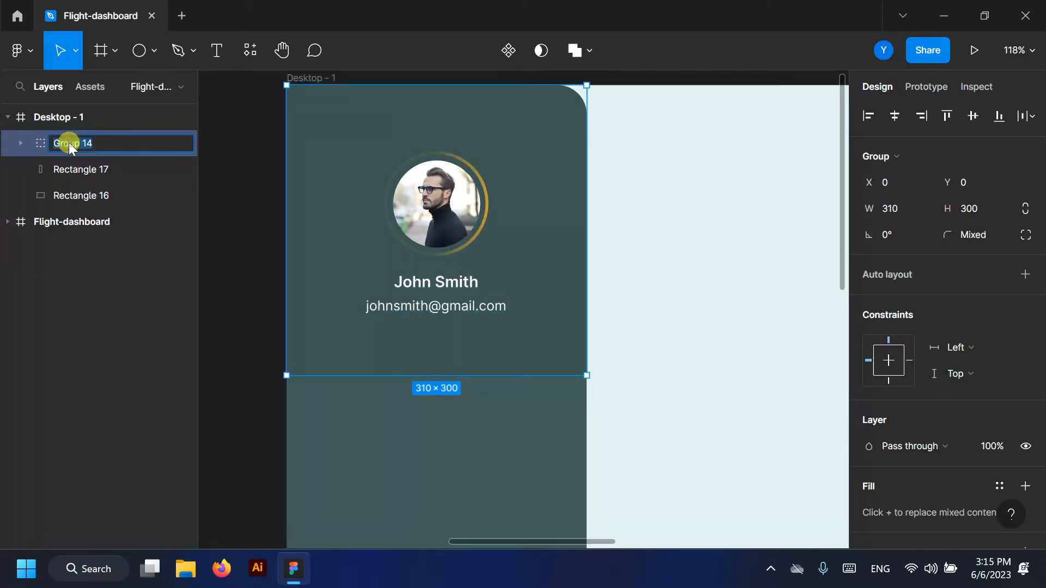
text(Profile)
scroll(231, 197, down, 8)
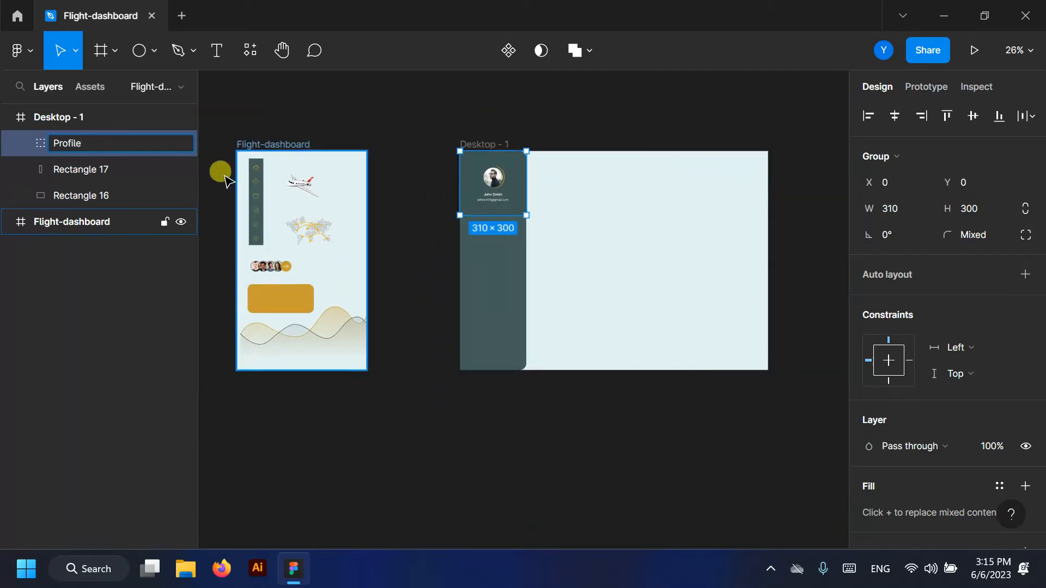
click(306, 123)
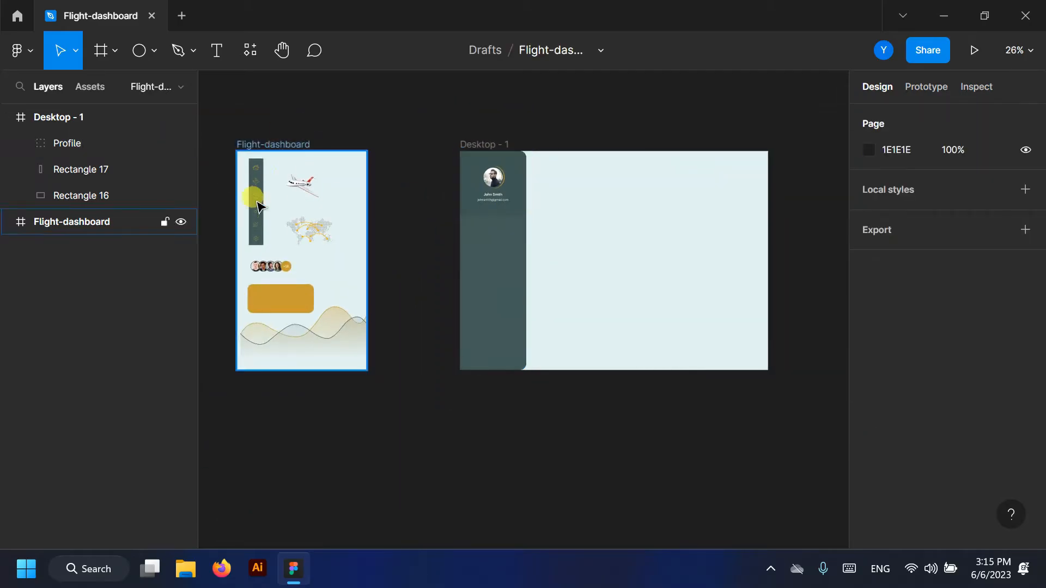
- Move the navigation icon group, Group 13, from Flight-dashboard into Desktop - 1
click(8, 222)
click(72, 249)
drag(297, 195, 479, 259)
click(8, 248)
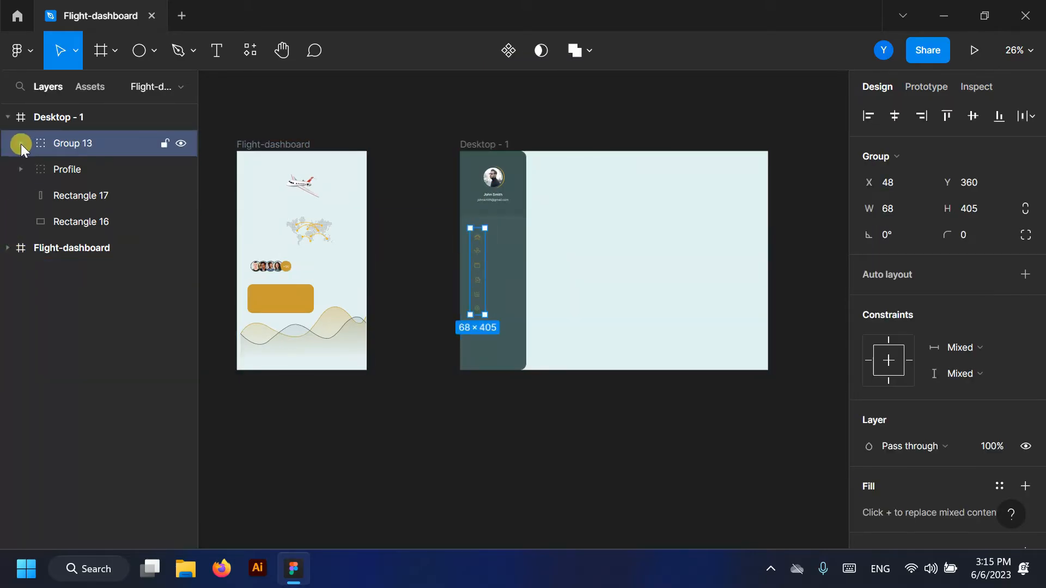
- Delete Rectangle 15 from Group 13 and reselect the icon column
click(21, 142)
click(90, 349)
key(Delete)
scroll(499, 270, up, 5)
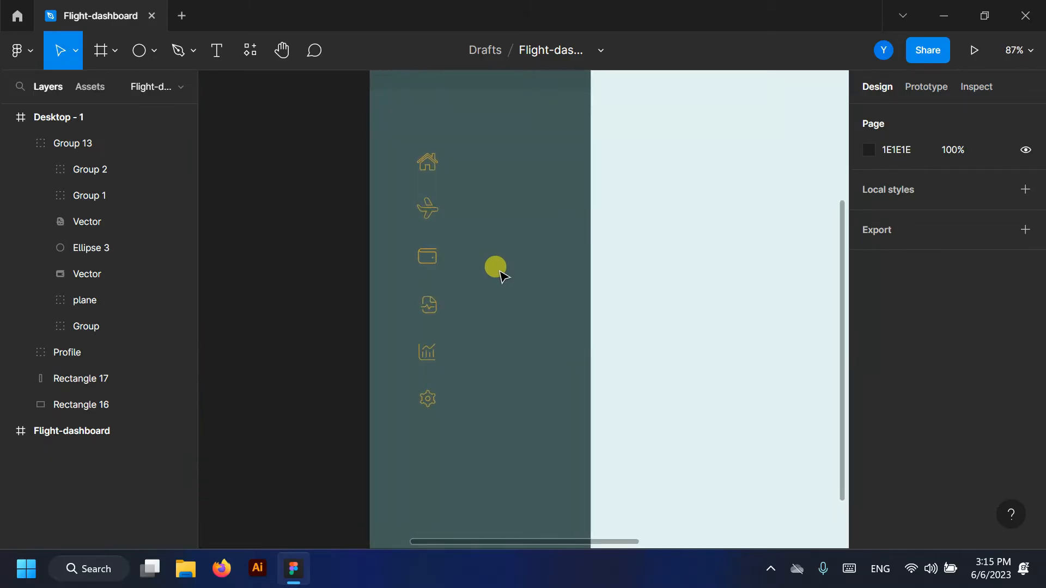
scroll(506, 303, up, 3)
scroll(456, 296, up, 5)
scroll(457, 299, down, 6)
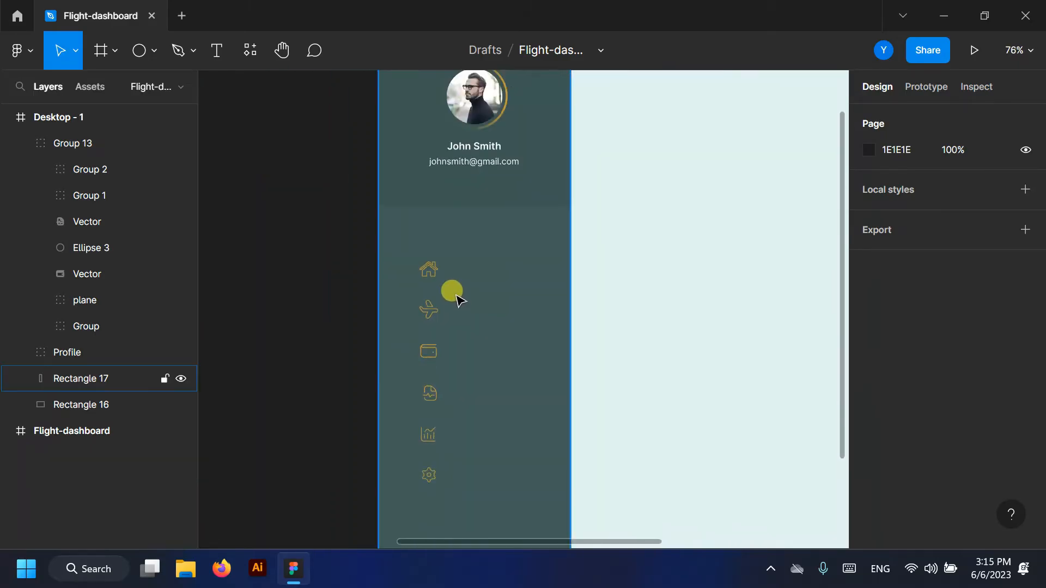
scroll(457, 299, down, 2)
click(86, 149)
- Shift the icon column up and pull new sidebar edge points left to start the notch
key(shift+Up)
key(shift+Up)
key(shift+Up)
key(shift+Up)
key(shift+Up)
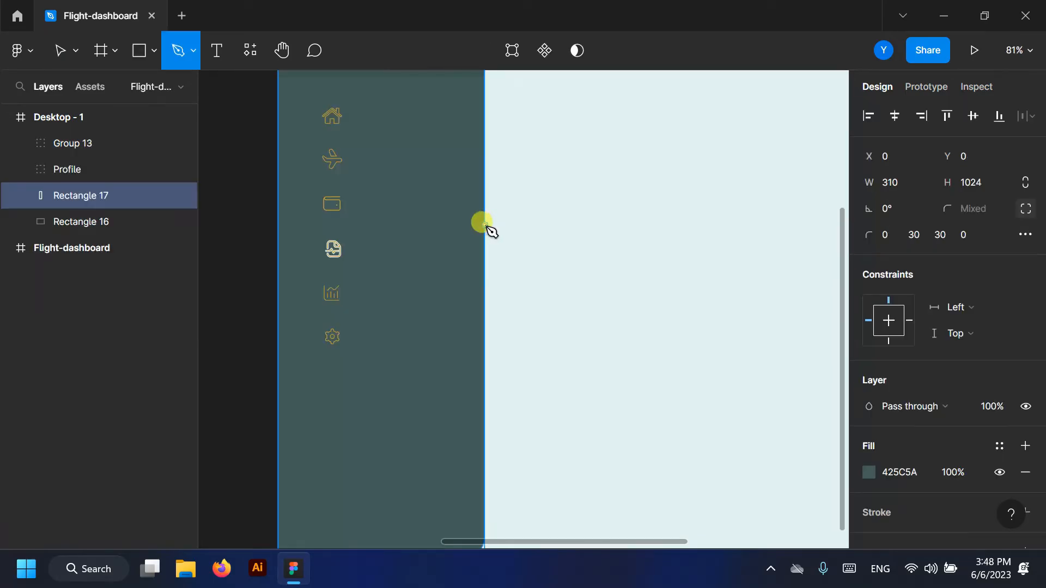
click(486, 224)
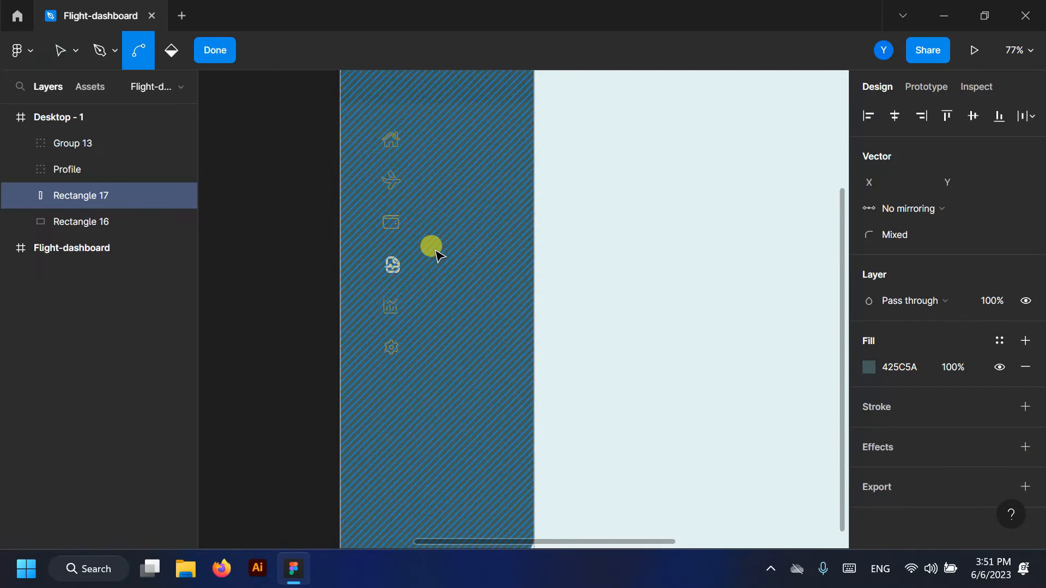
scroll(439, 255, down, 2)
key(v)
key(p)
scroll(498, 214, up, 5)
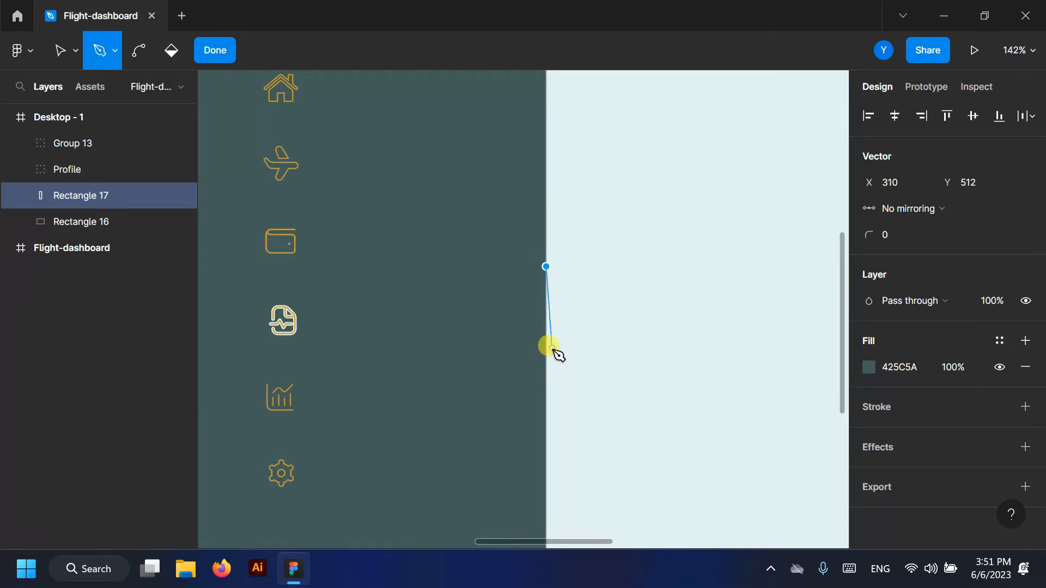
click(59, 51)
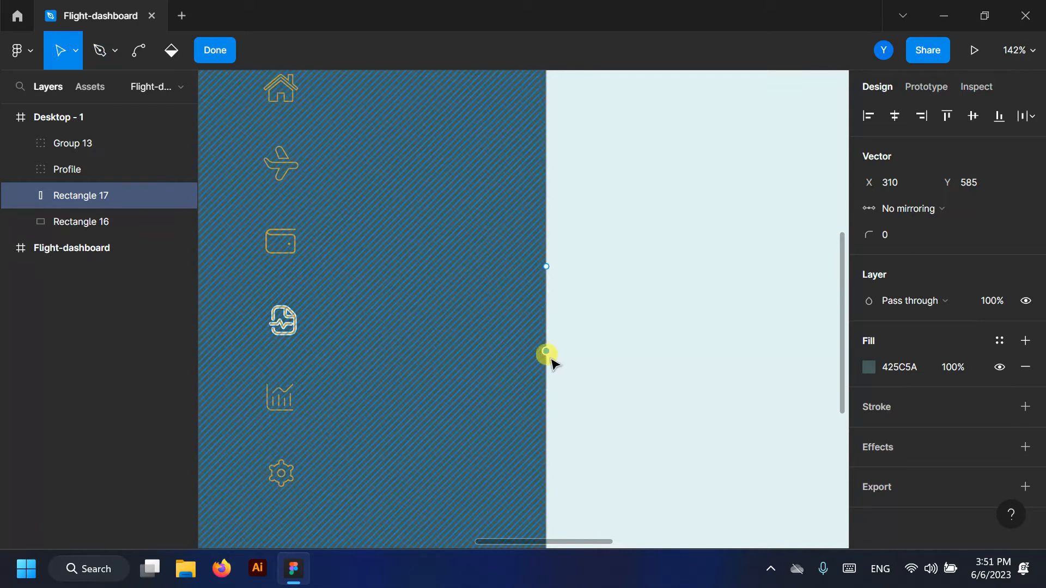
drag(544, 349, 239, 268)
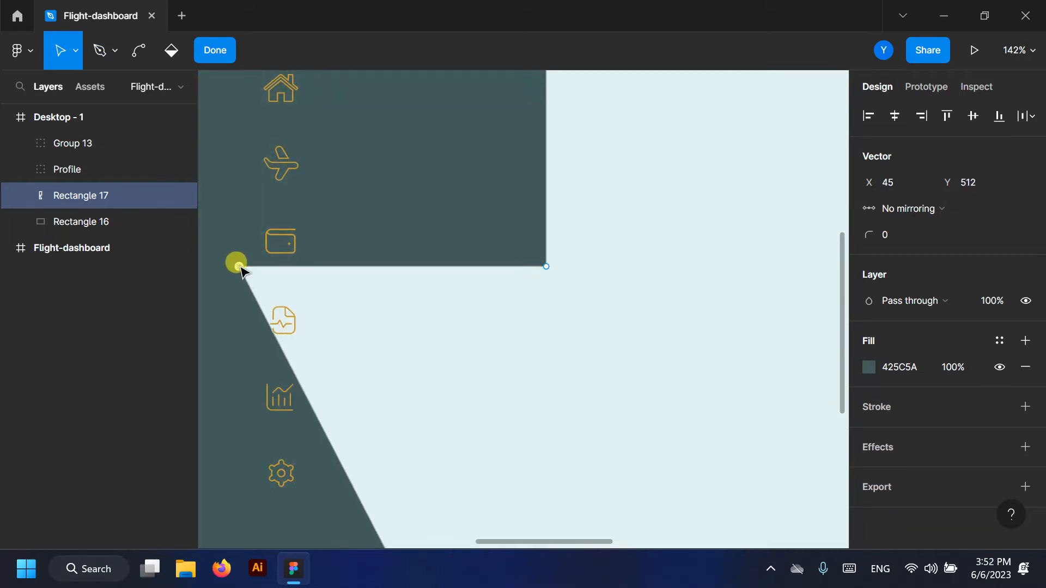
click(103, 48)
click(56, 49)
drag(267, 326, 240, 348)
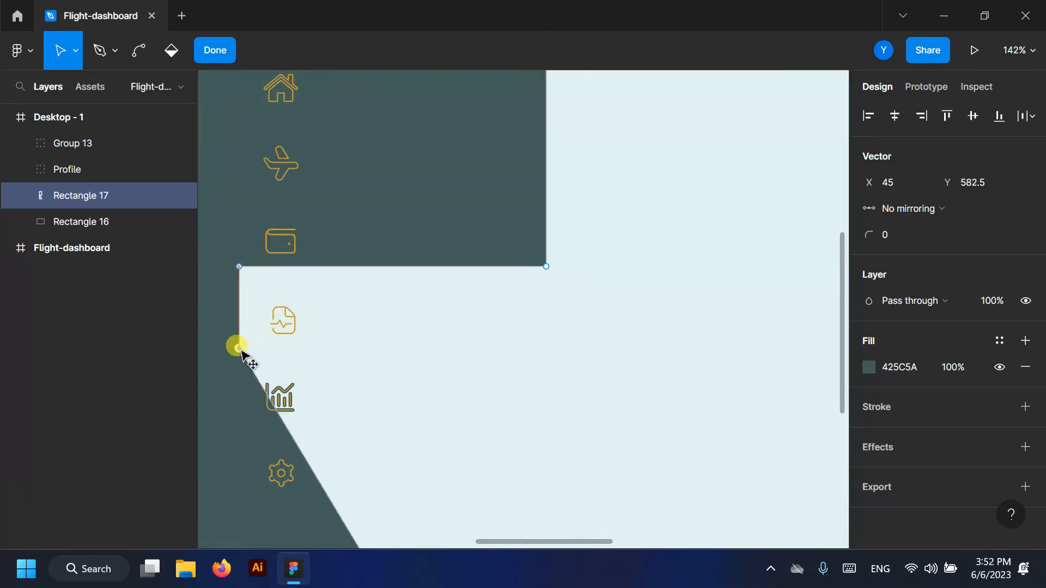
- Add and move further points to square off the notch around the fourth icon
scroll(355, 261, down, 2)
click(101, 49)
click(312, 364)
click(60, 49)
drag(321, 361, 549, 247)
drag(548, 163, 547, 174)
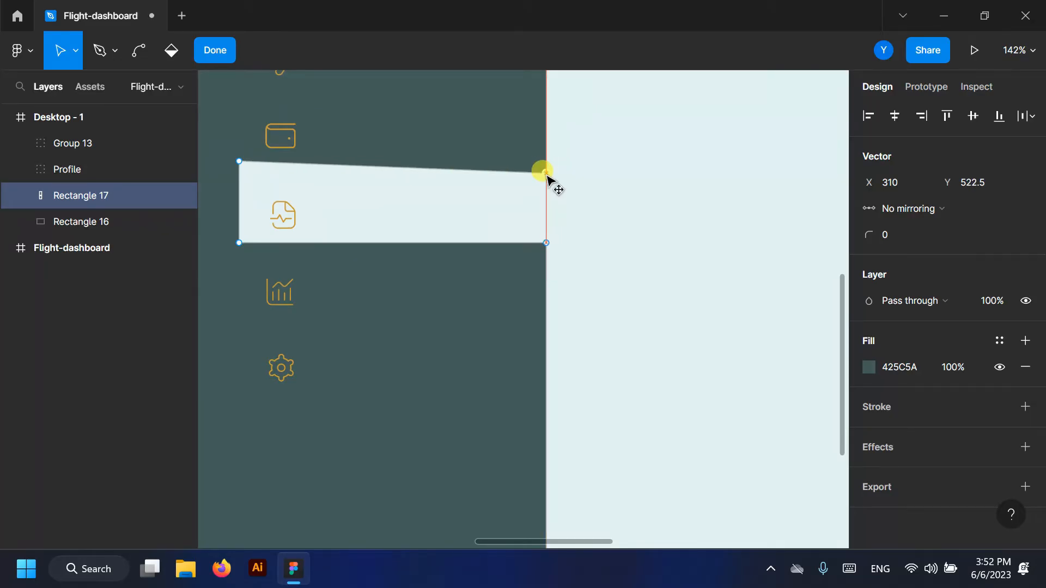
drag(235, 163, 238, 174)
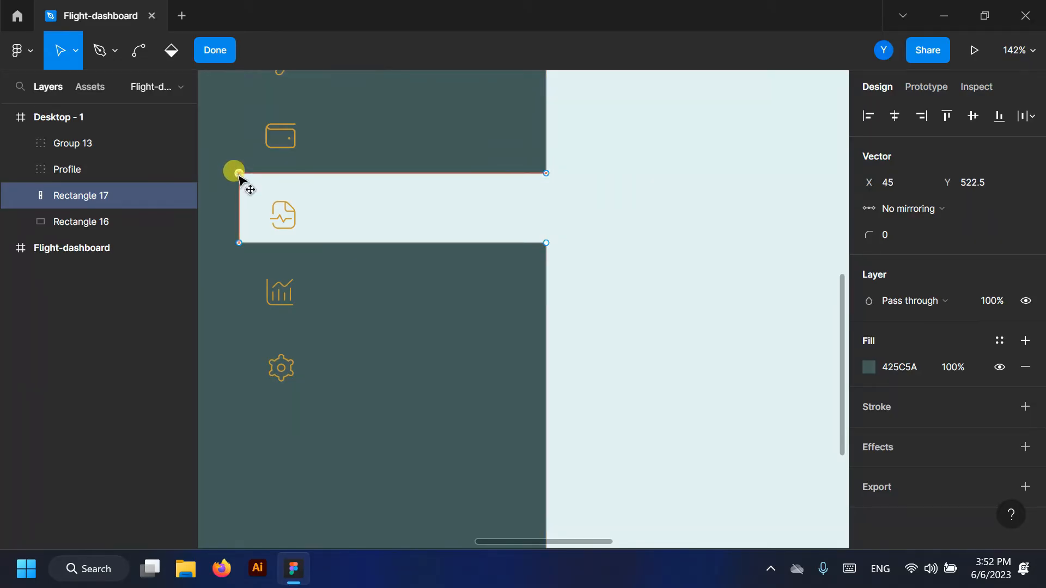
- Round the notch's four corner points to a radius of about 32 and finish point editing
key(ctrl)
key(alt)
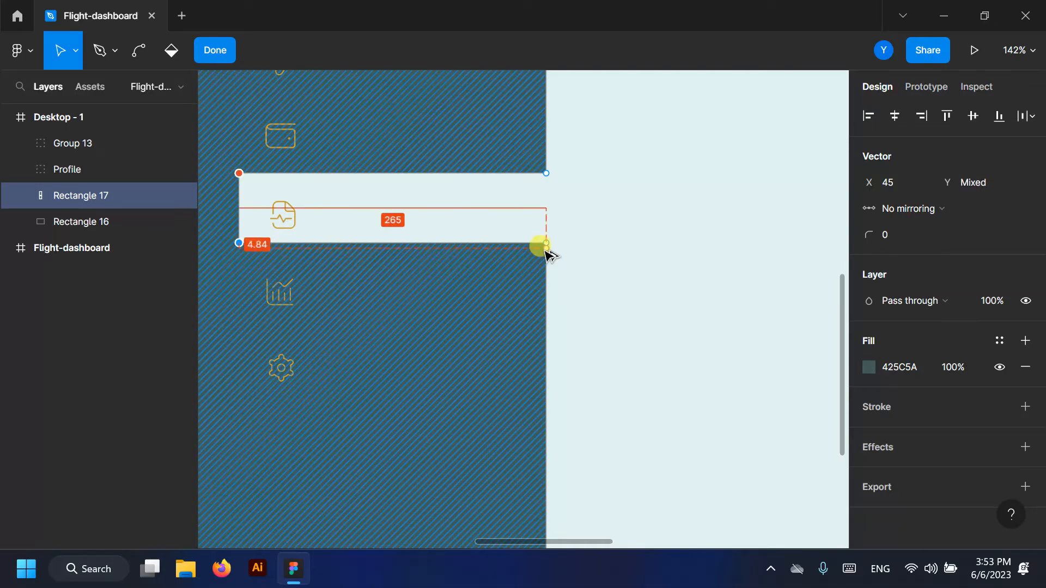
shift+click(545, 243)
shift+click(545, 173)
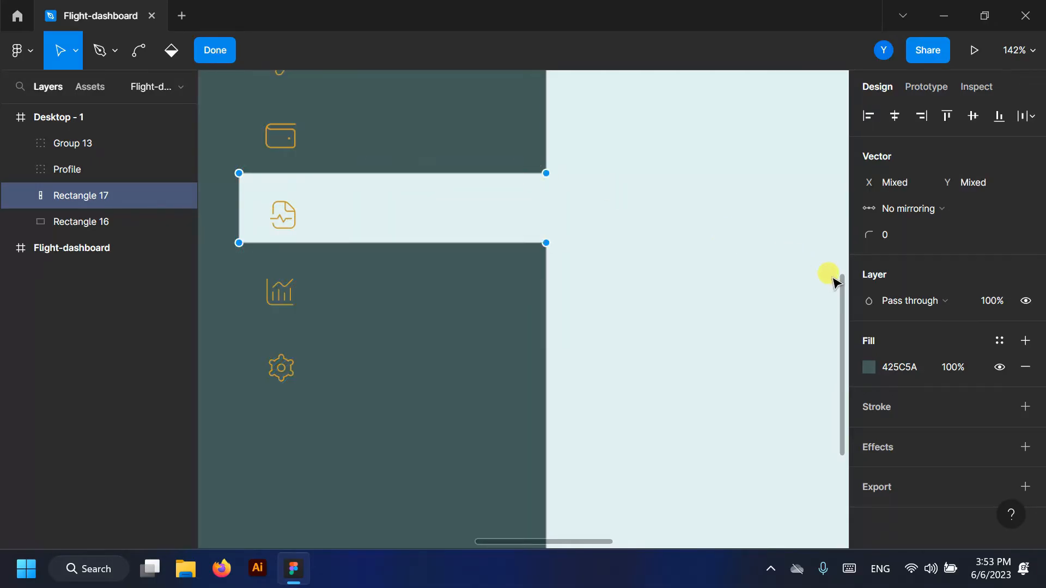
drag(894, 235, 927, 233)
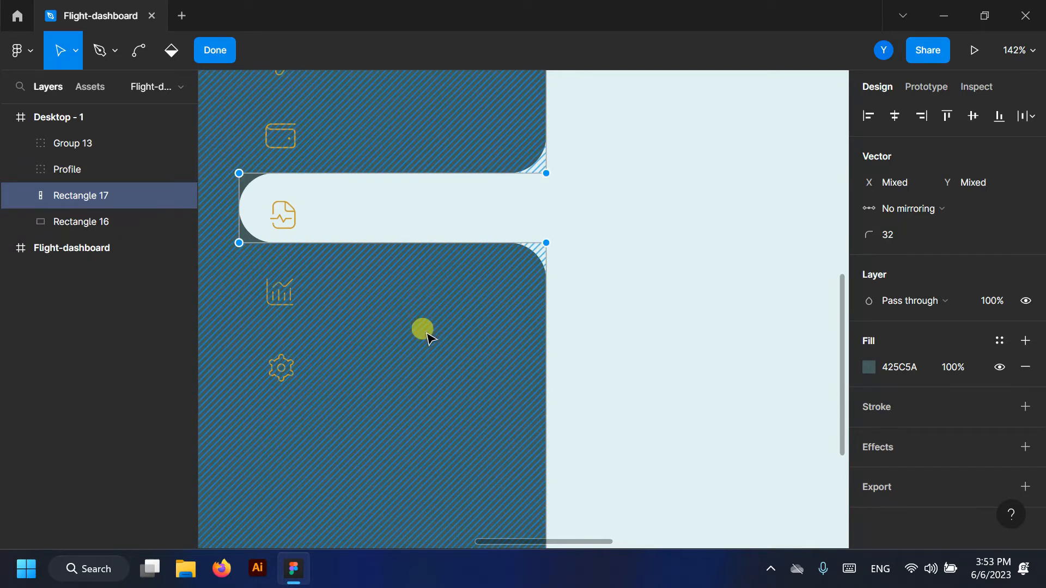
scroll(427, 334, up, 1)
click(216, 52)
scroll(488, 205, down, 3)
click(292, 235)
scroll(466, 306, up, 2)
scroll(436, 346, up, 2)
- Add a Dashboard text label beside the home icon
click(67, 142)
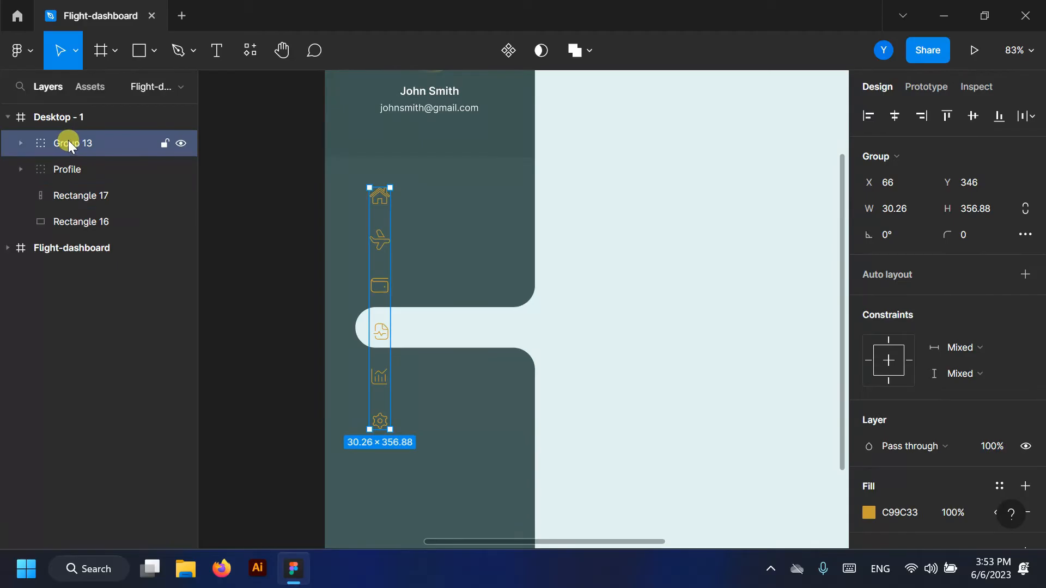
click(444, 206)
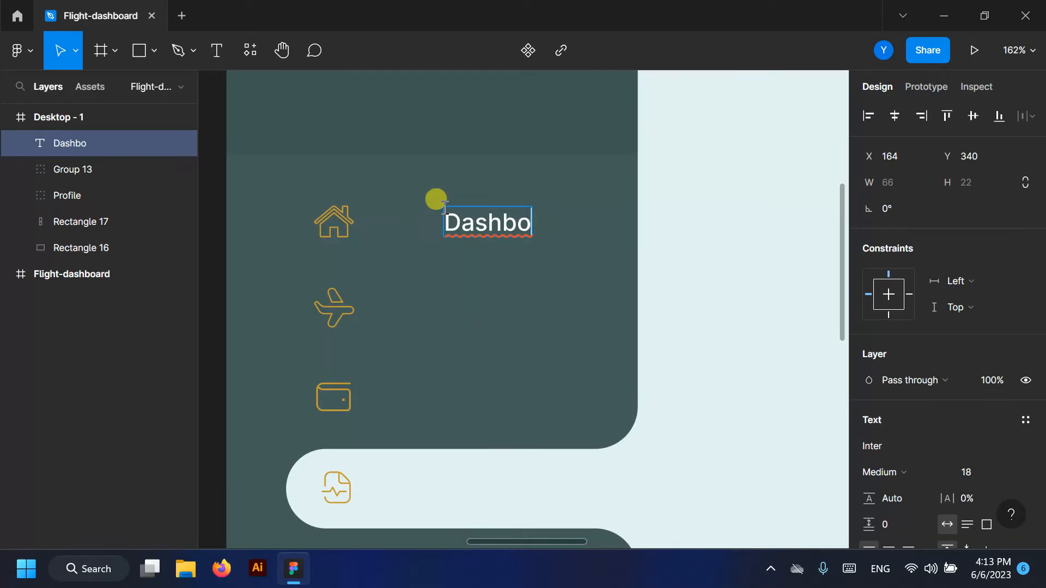
key(Escape)
drag(498, 215, 420, 316)
- Retype the duplicated label as Flights
key(Return)
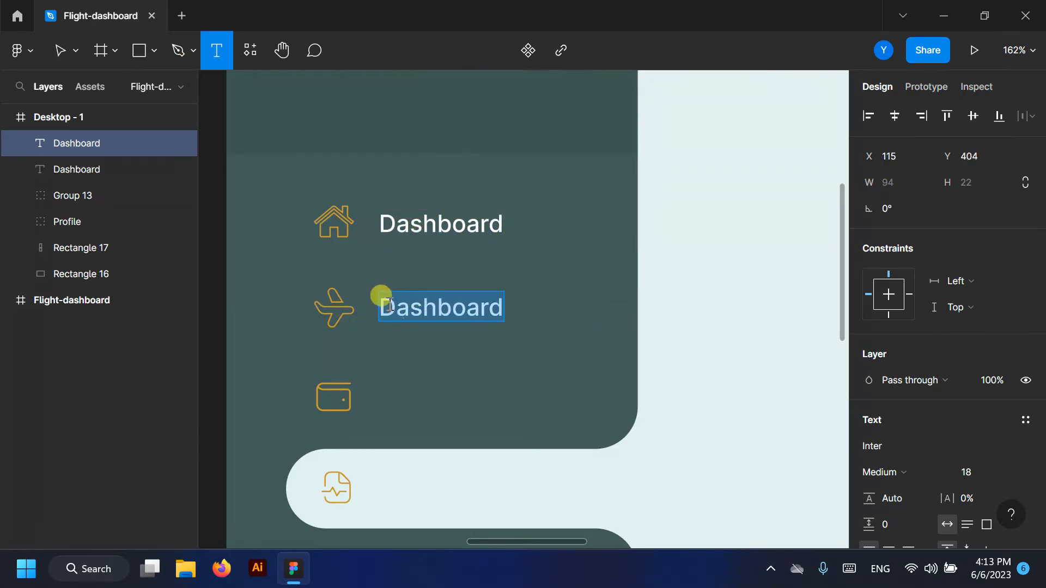
text(Flight)
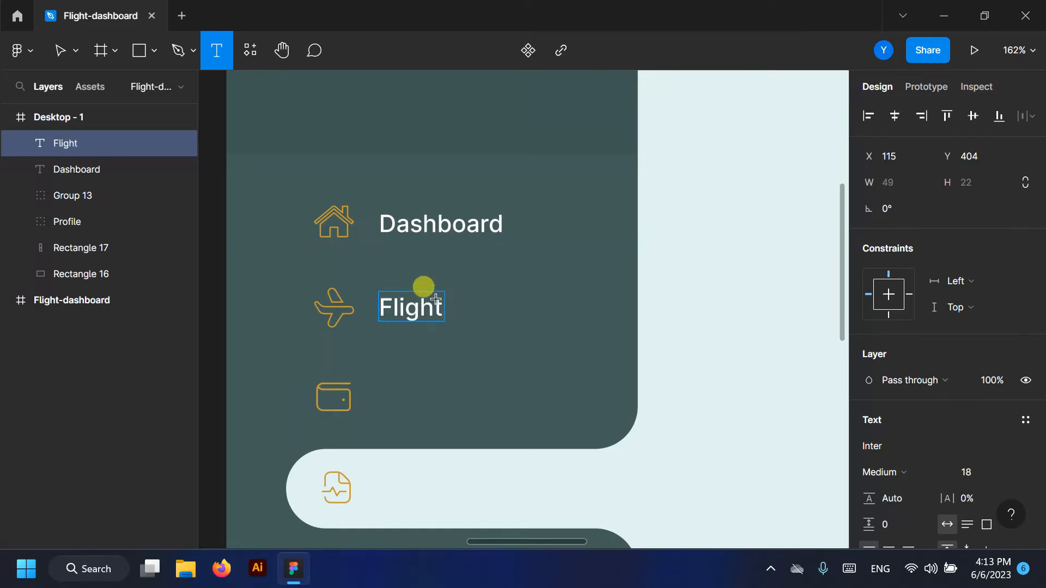
scroll(424, 296, down, 1)
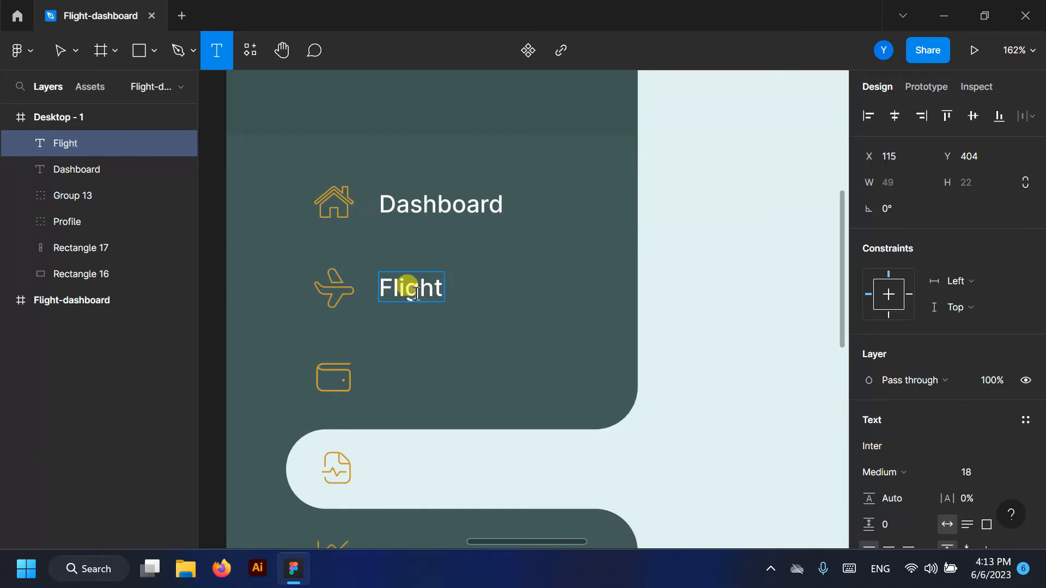
- Duplicate the Flights label beside the wallet icon and retype it as Wallet
click(60, 54)
drag(403, 287, 461, 376)
click(217, 51)
click(391, 377)
text(Wallet)
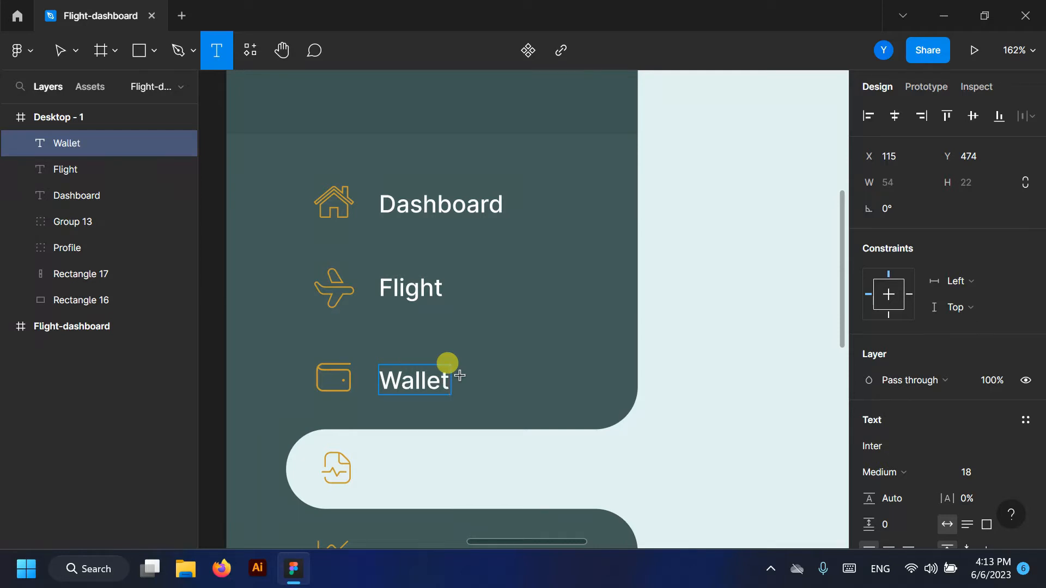
key(Escape)
click(442, 286)
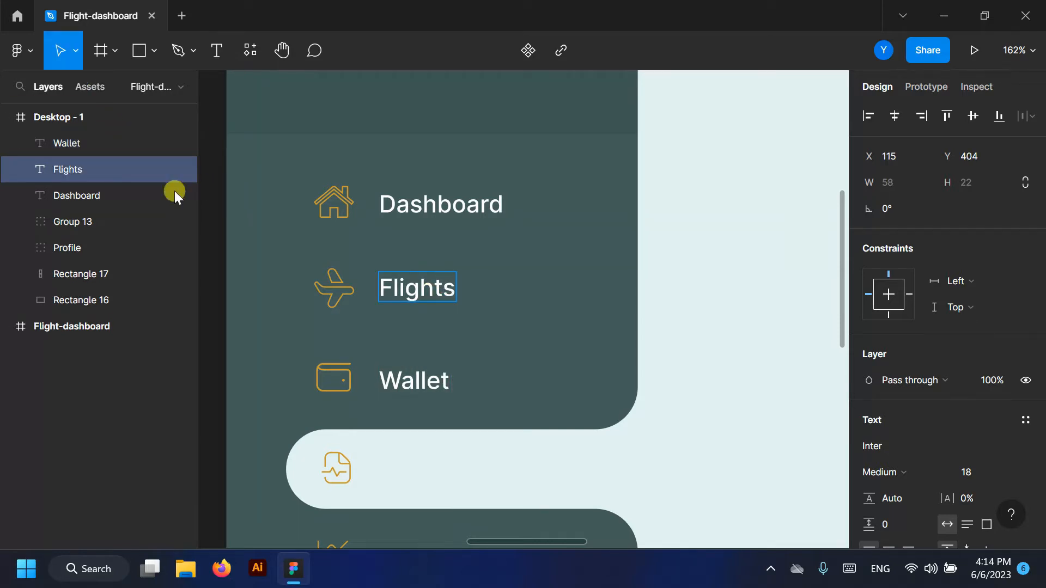
- Duplicate the label for Reports and colour it 425C5A with the eyedropper
click(67, 144)
scroll(416, 283, down, 2)
drag(416, 283, 421, 375)
click(217, 50)
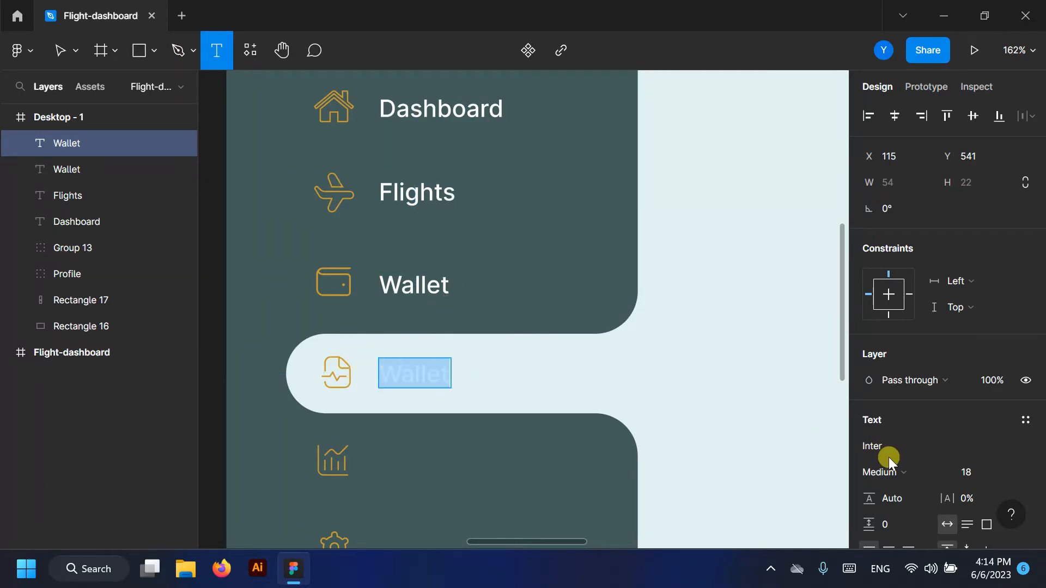
scroll(888, 457, down, 5)
click(868, 368)
click(673, 366)
click(551, 288)
click(832, 122)
click(400, 361)
double_click(414, 366)
text(W)
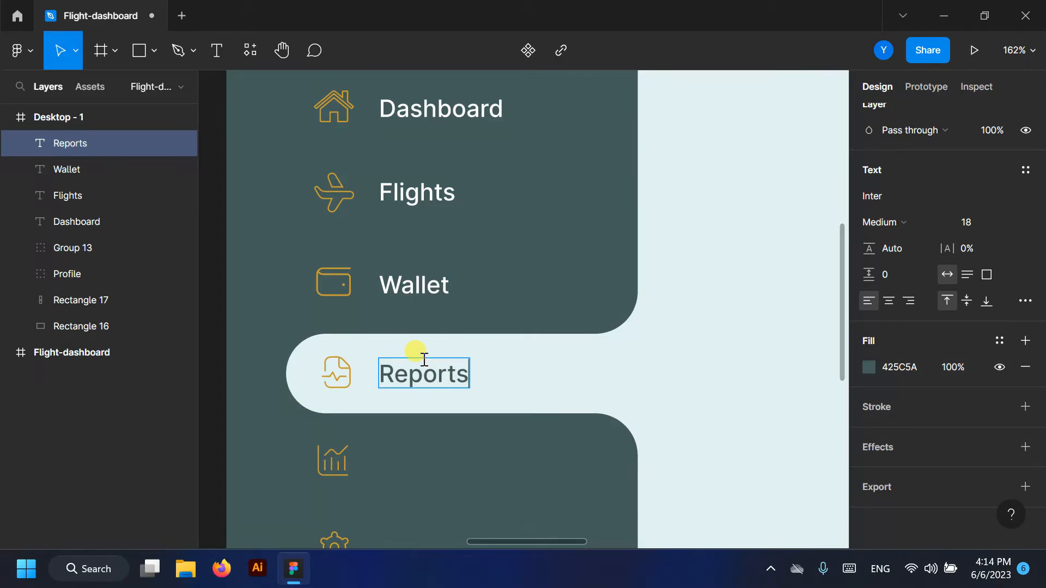
scroll(420, 250, down, 1)
- Duplicate a label beside the chart icon and retype it as Statistics
click(419, 260)
scroll(415, 222, down, 3)
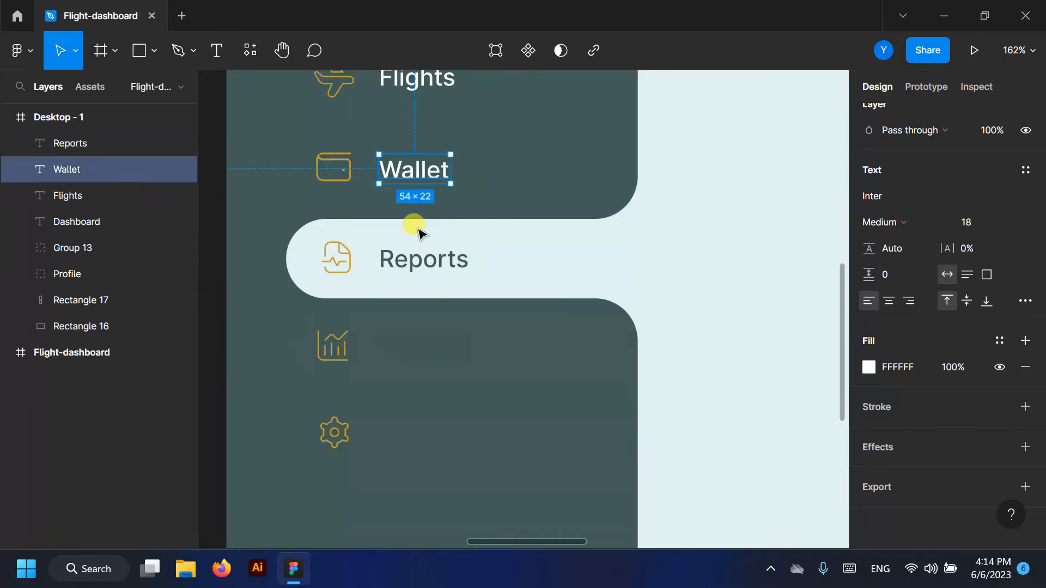
drag(407, 155, 409, 332)
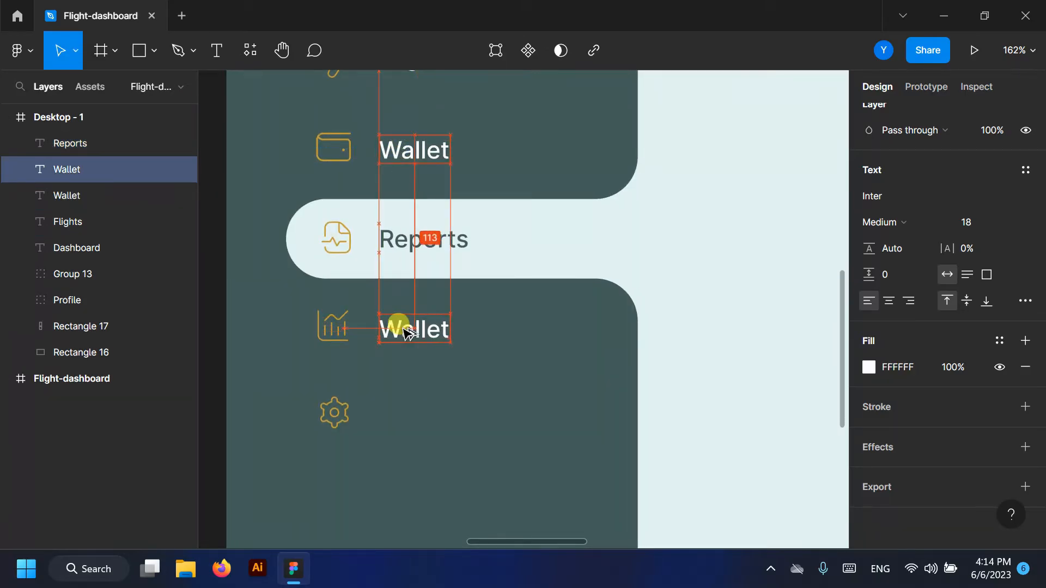
click(216, 50)
double_click(416, 322)
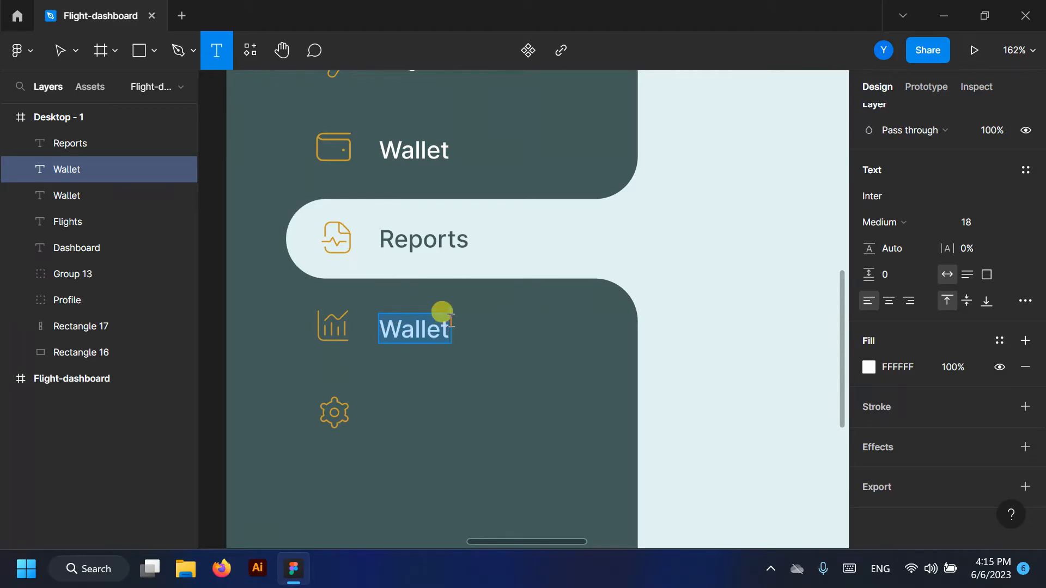
text(Statistics)
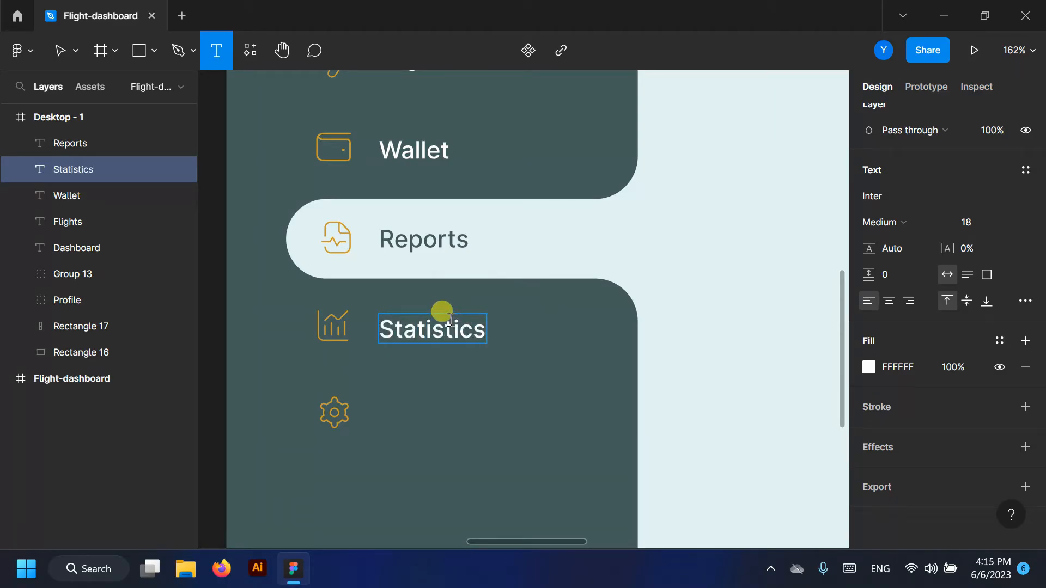
- Duplicate Statistics beside the gear icon and retype it as Settings
click(60, 50)
drag(410, 320, 476, 410)
click(220, 53)
text(etting)
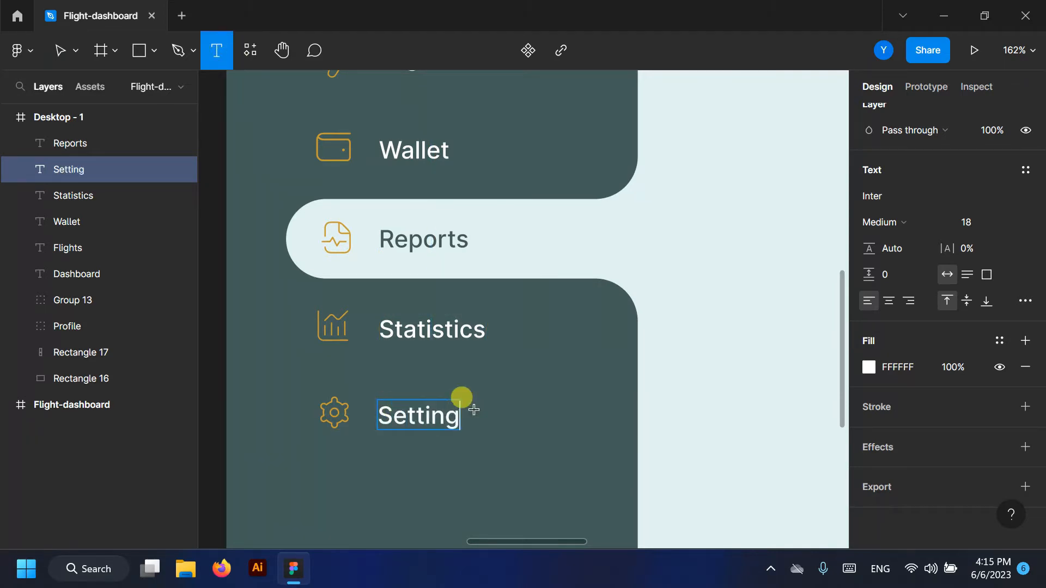
click(60, 50)
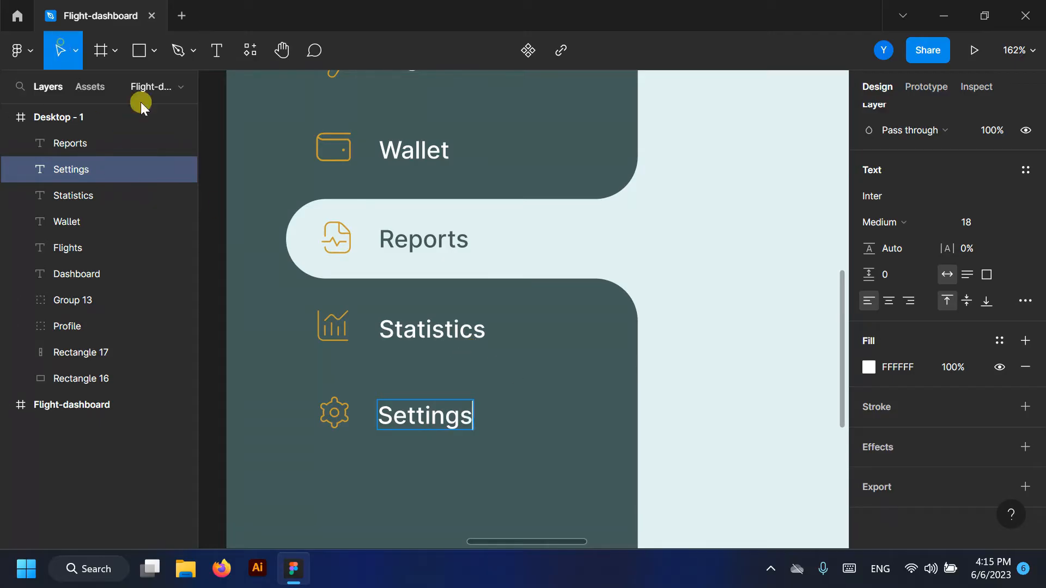
scroll(561, 305, down, 4)
- Add an 'Active Users' text heading below the Settings label
click(381, 273)
scroll(390, 294, up, 1)
click(372, 355)
scroll(607, 327, down, 5)
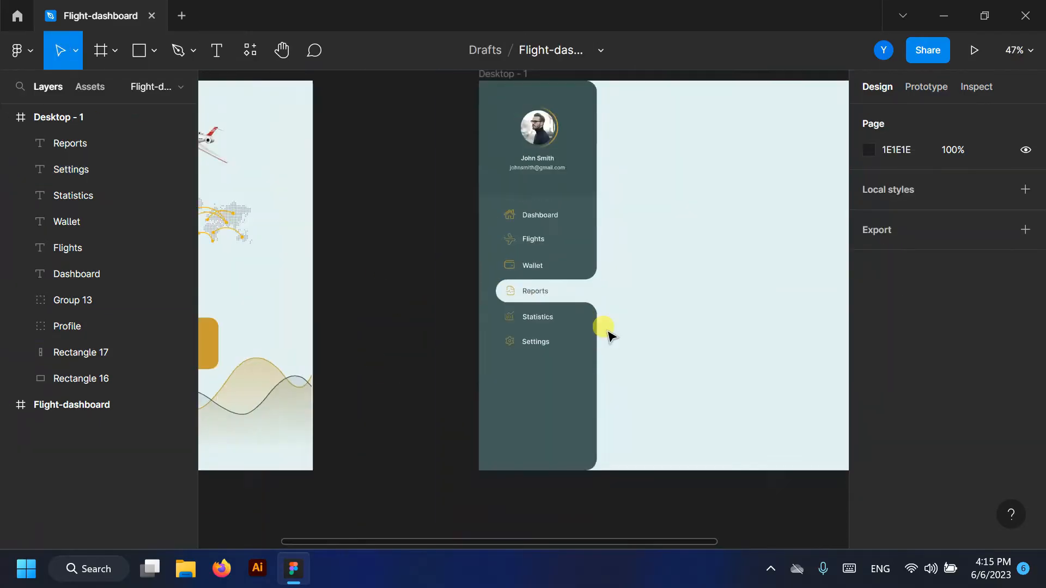
scroll(623, 327, up, 10)
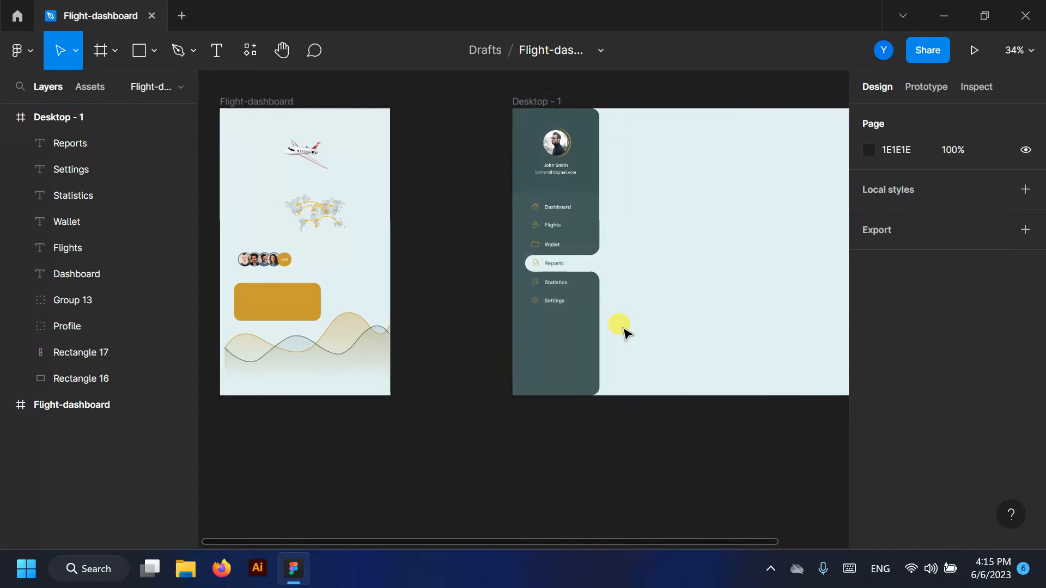
key(t)
click(411, 291)
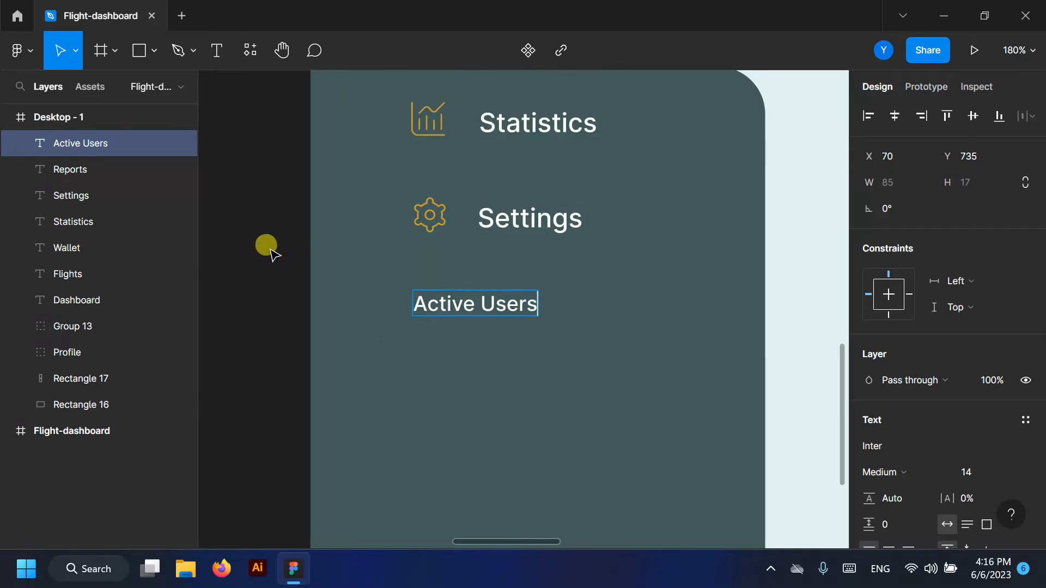
key(Escape)
drag(485, 304, 483, 302)
- Give the Active Users heading font size 12 and gold fill C99C33, nudged up slightly
scroll(599, 354, down, 1)
click(975, 476)
click(978, 270)
scroll(946, 327, down, 3)
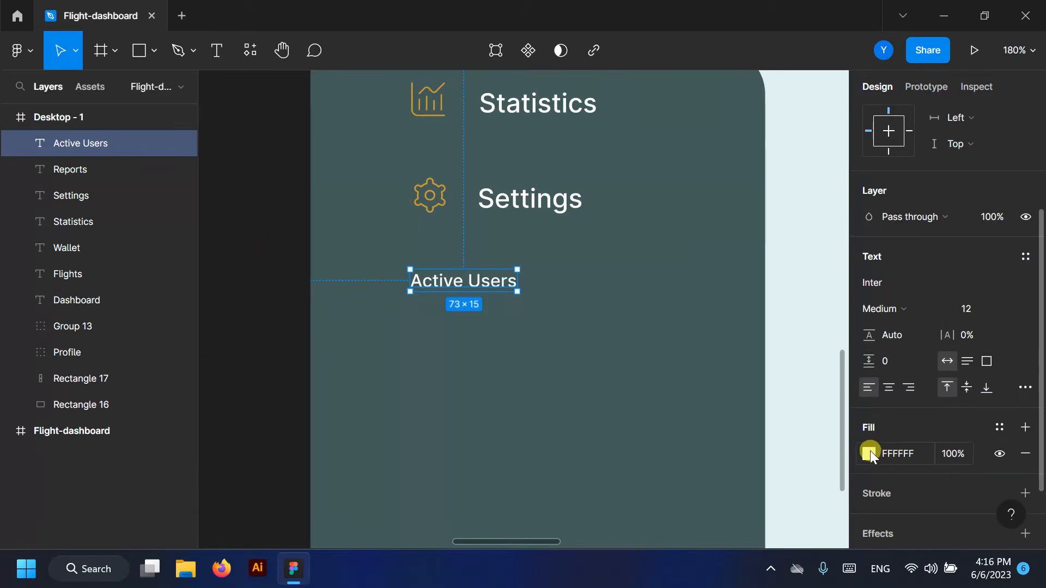
click(870, 454)
click(712, 470)
click(838, 124)
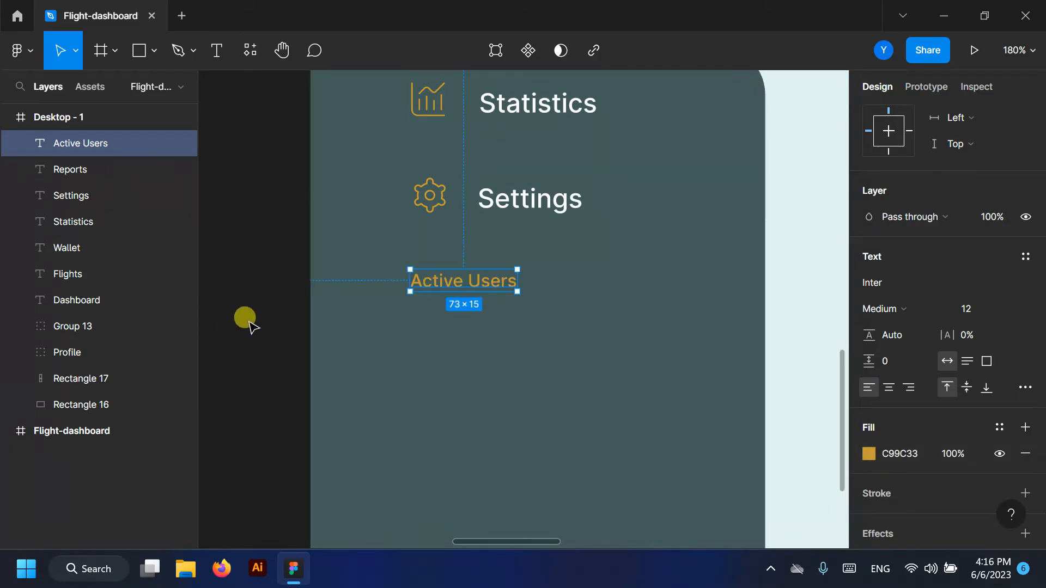
key(Up)
click(289, 357)
scroll(444, 374, down, 10)
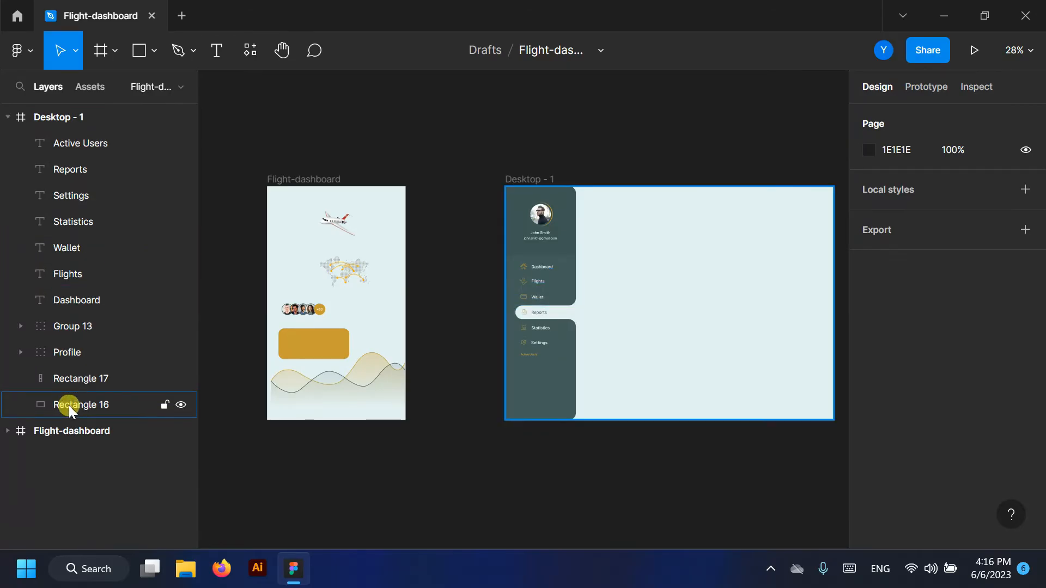
- Move the avatar group from Flight-dashboard into the Desktop - 1 sidebar
click(8, 431)
click(67, 459)
drag(303, 310, 556, 333)
scroll(546, 384, up, 6)
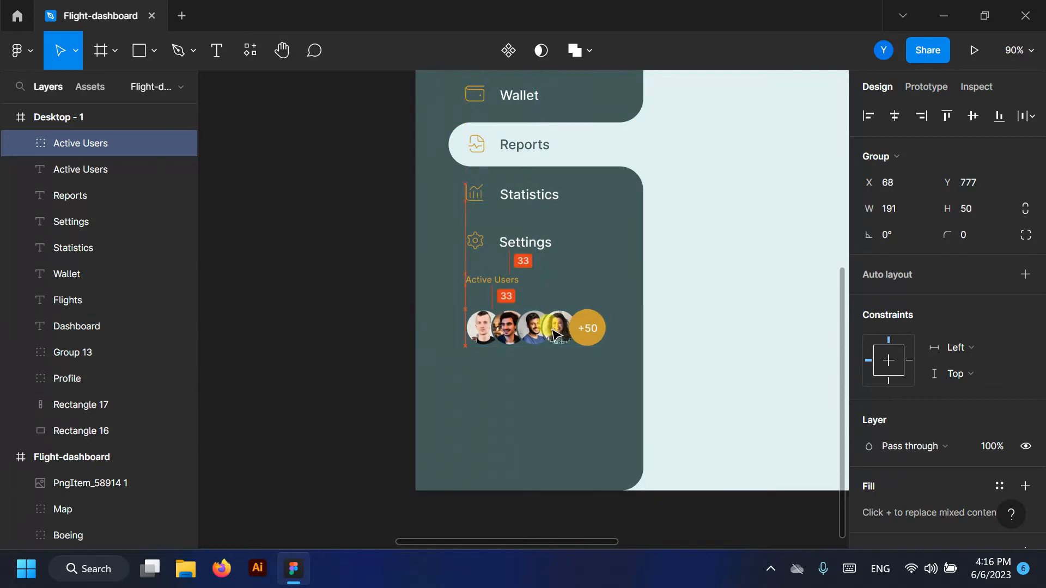
click(306, 369)
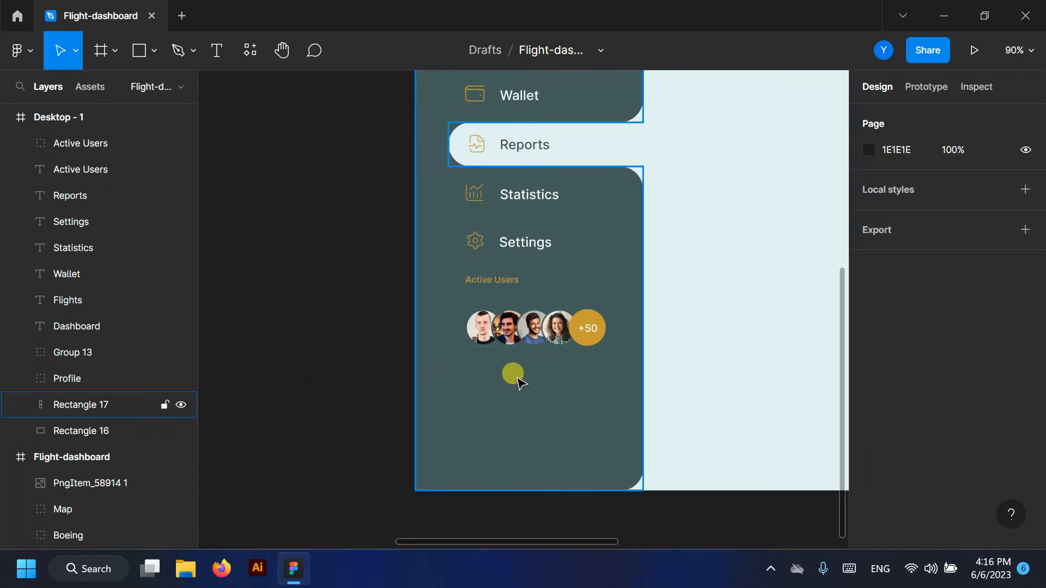
- Select the Dashboard through Settings labels within the sidebar icon group's layers
click(70, 353)
click(21, 352)
drag(89, 326, 93, 365)
click(21, 196)
scroll(368, 299, down, 3)
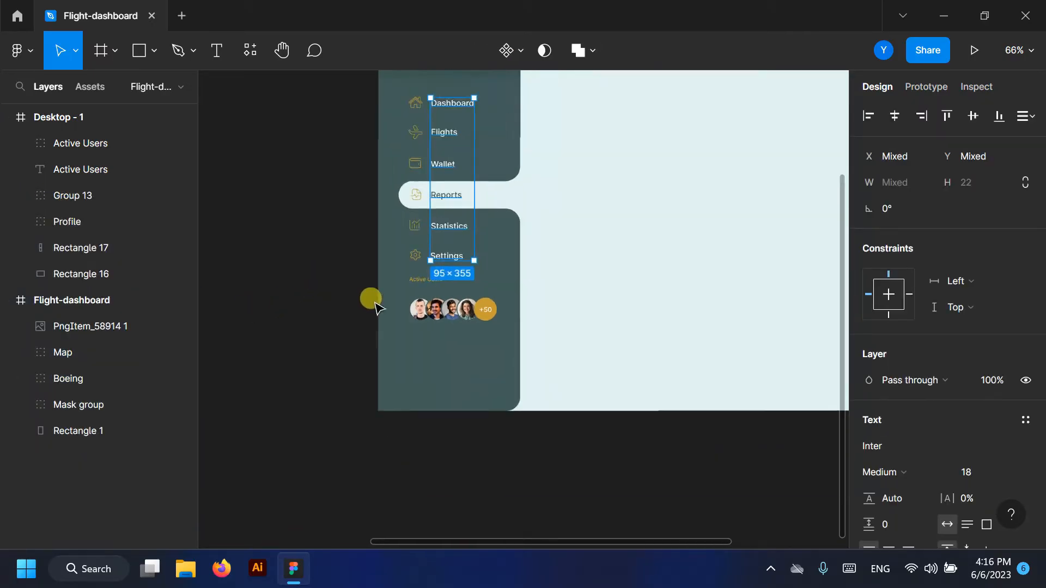
click(369, 298)
scroll(526, 427, up, 5)
- Move the route Map into Desktop - 1 and position it below the avatars
scroll(539, 354, down, 1)
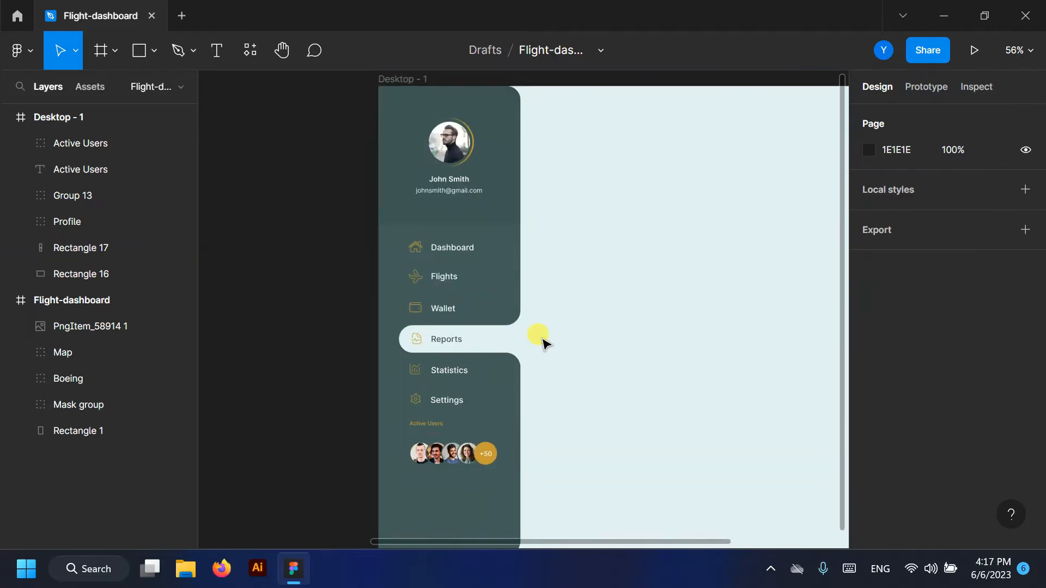
scroll(542, 343, down, 1)
scroll(603, 408, down, 5)
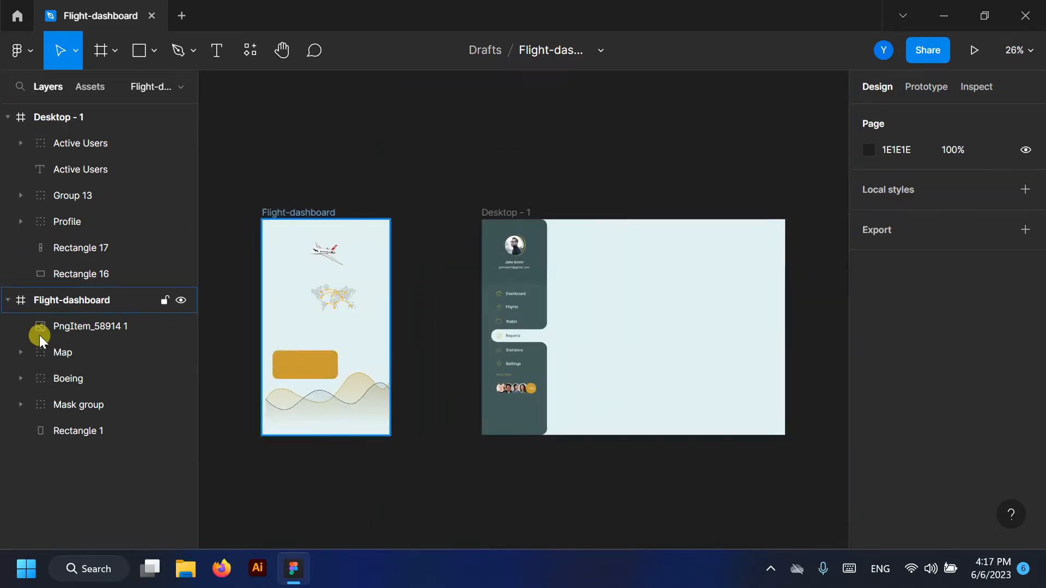
click(73, 361)
drag(354, 308, 515, 410)
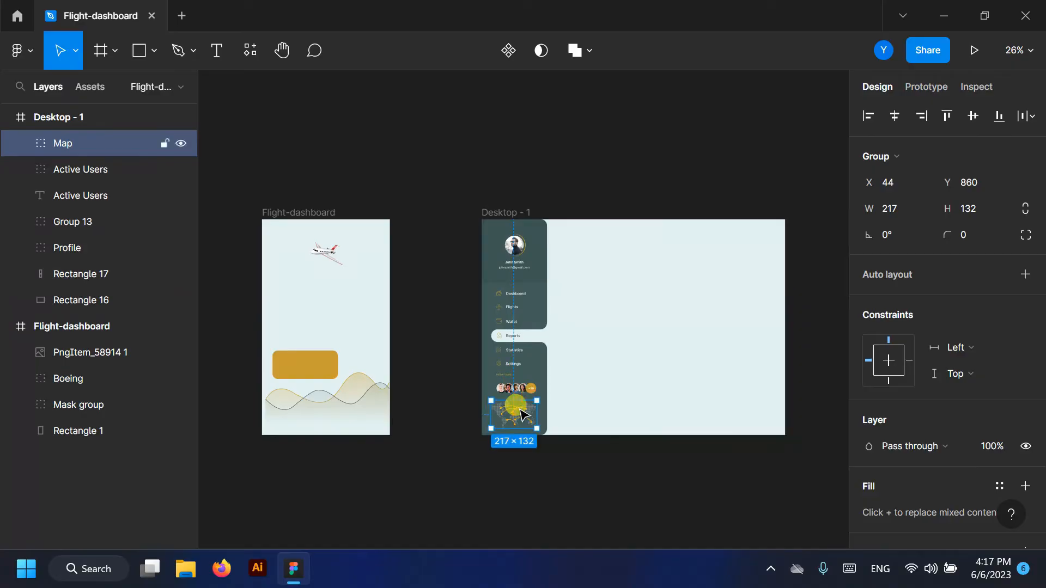
scroll(517, 425, up, 8)
scroll(526, 442, up, 1)
drag(529, 297, 528, 297)
click(299, 355)
scroll(297, 354, down, 3)
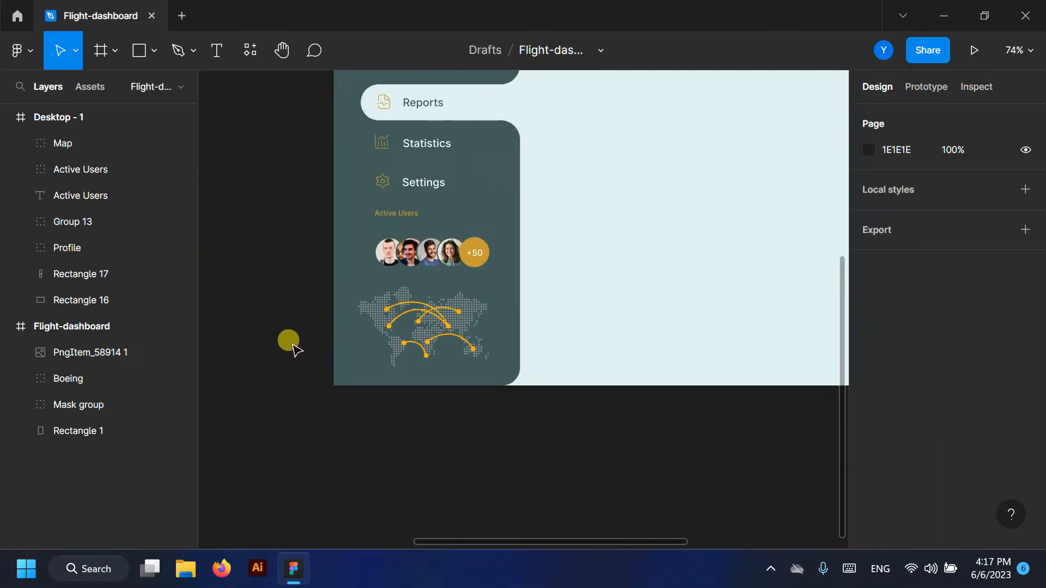
click(22, 143)
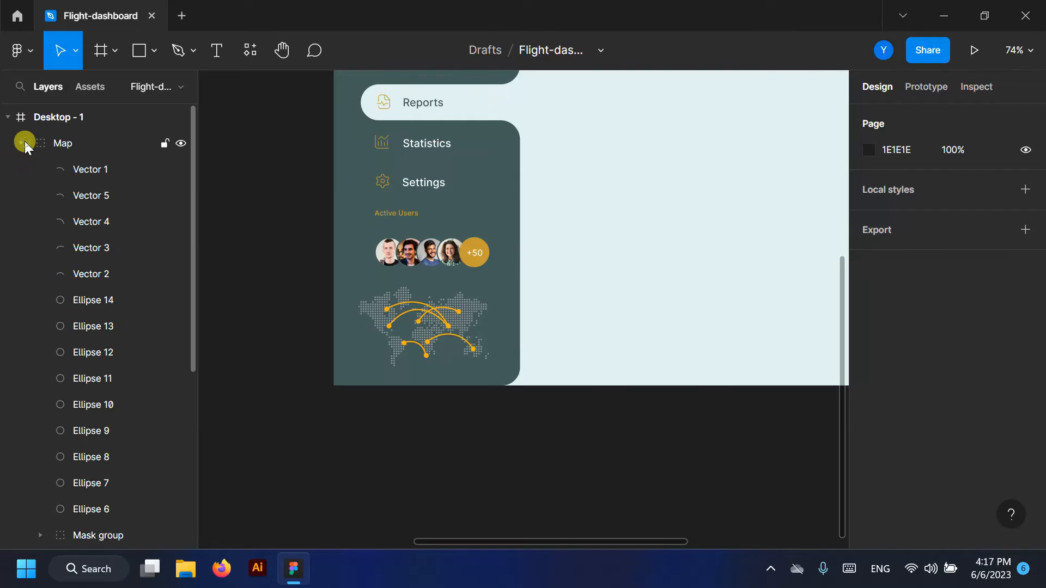
- Group the map's route arcs and dots into one group
click(80, 168)
drag(96, 506, 89, 175)
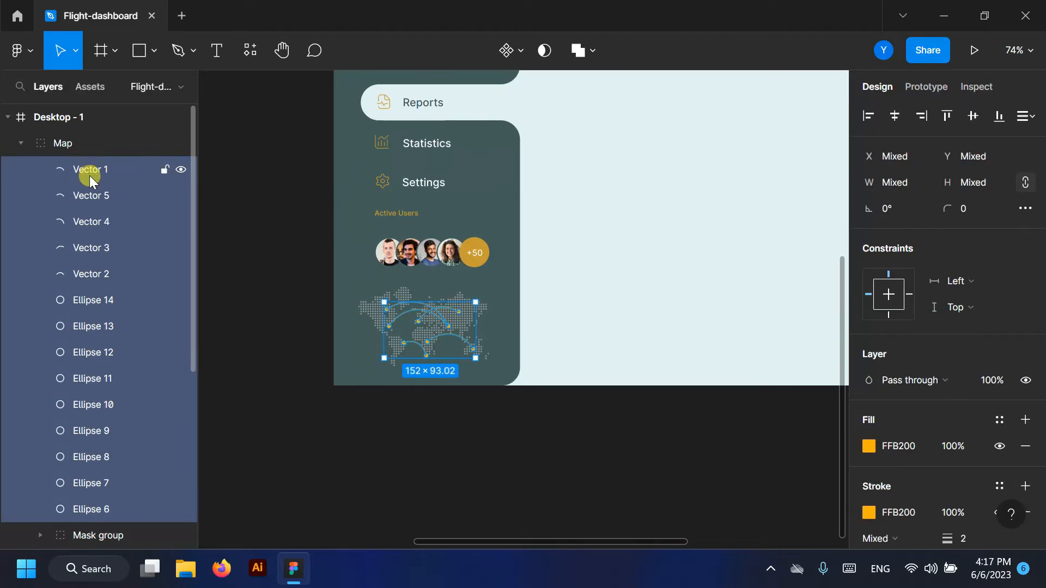
key(ctrl+g)
click(179, 168)
click(180, 169)
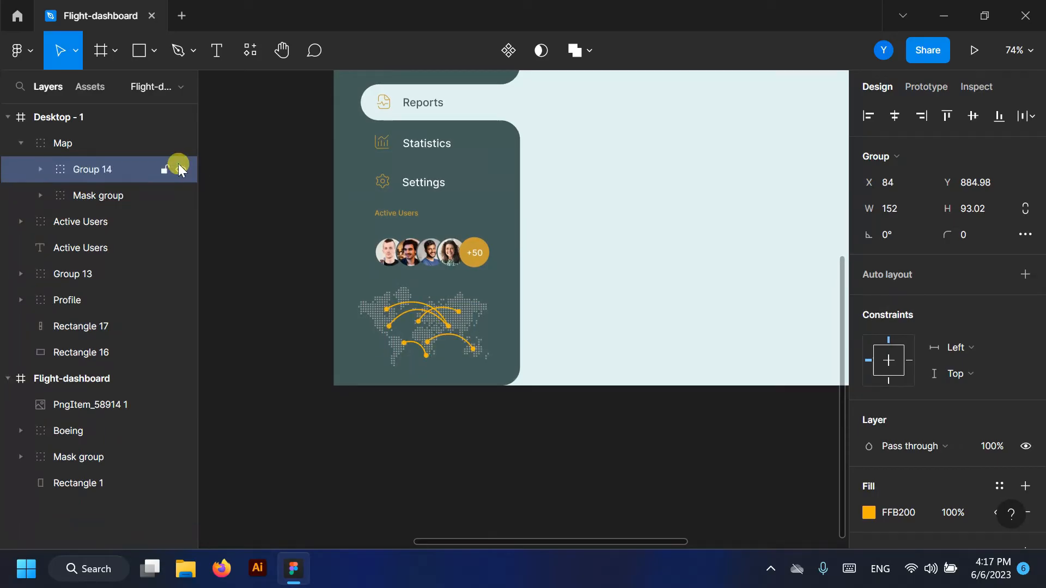
scroll(430, 347, up, 10)
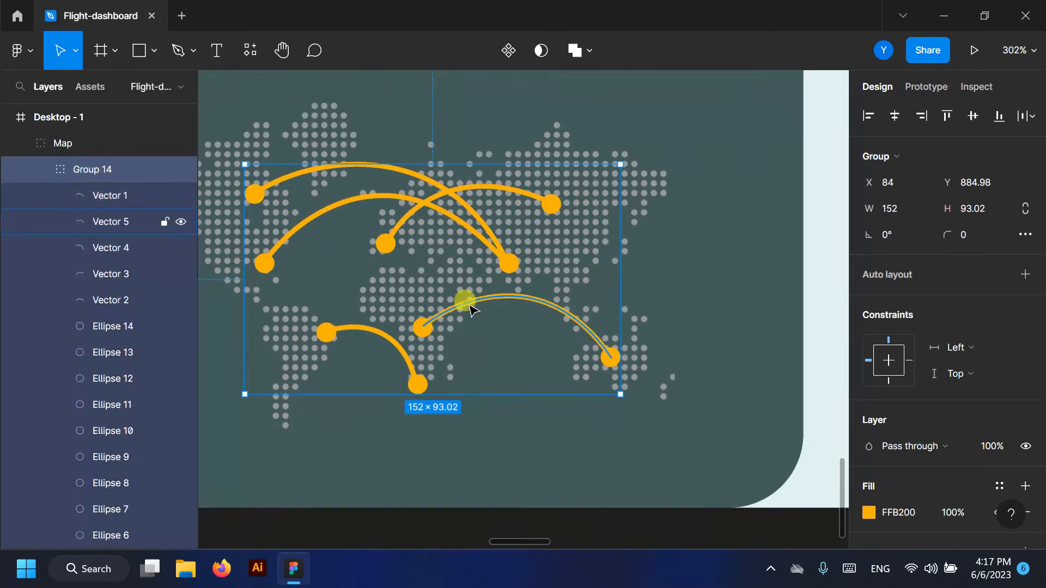
- Hide the lower-right flight arc, Vector 5, and its end dots, Ellipses 13 and 14
click(472, 311)
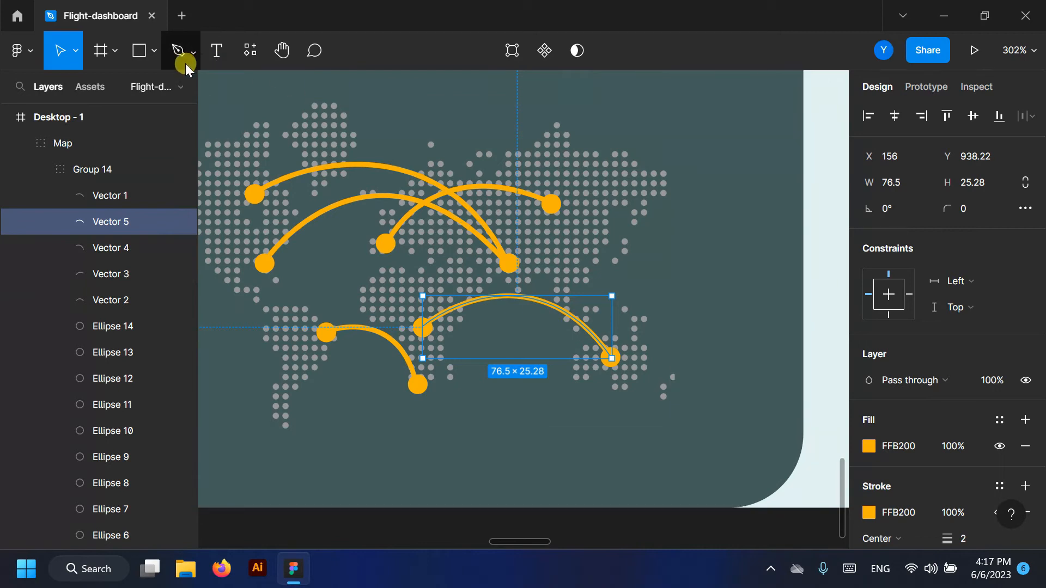
click(180, 222)
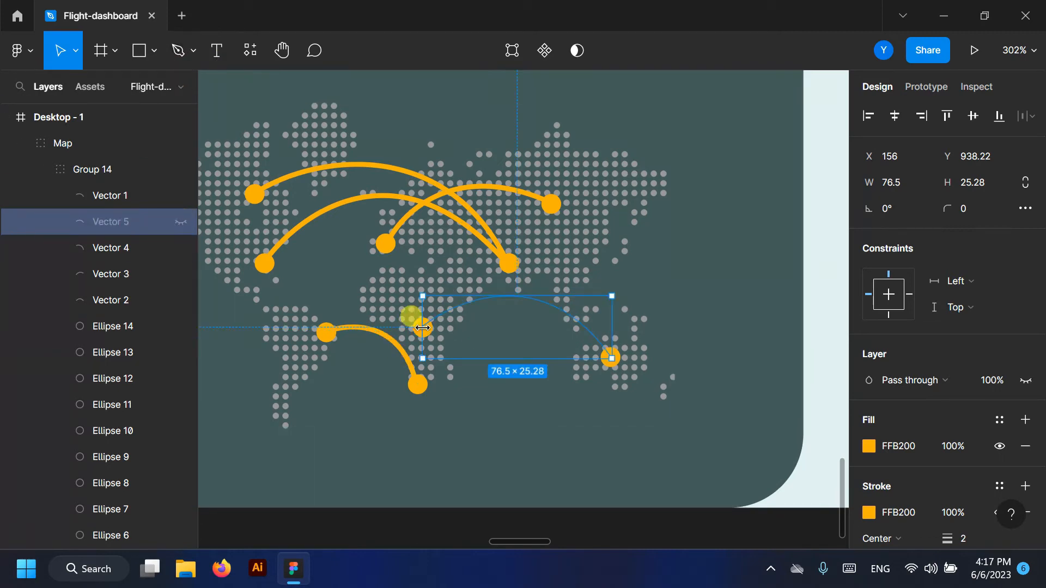
click(181, 352)
click(181, 326)
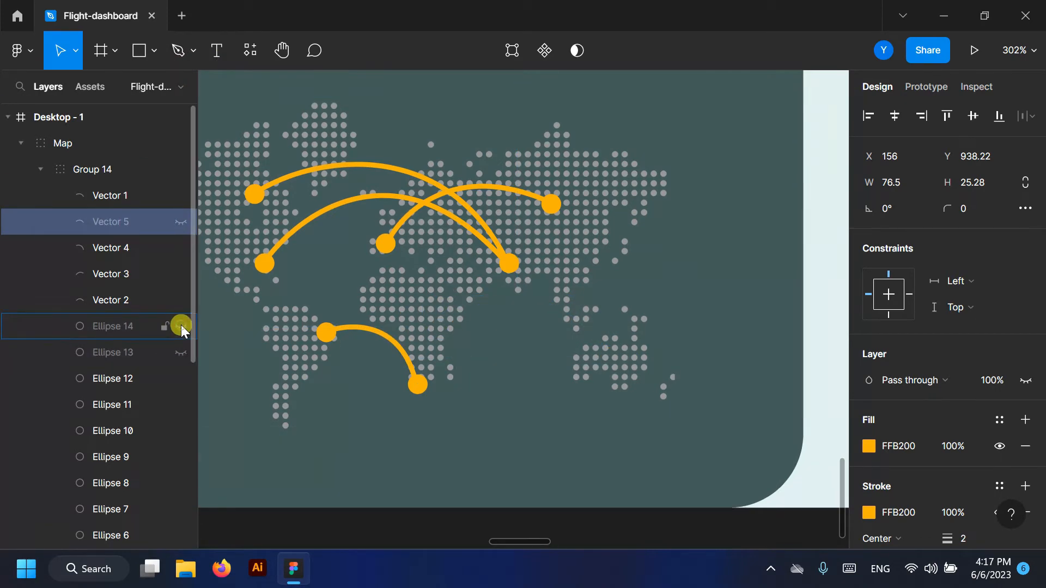
- Draw a new dot on the map and size it 8×8 to match the existing dots
click(145, 54)
click(136, 147)
scroll(385, 264, up, 3)
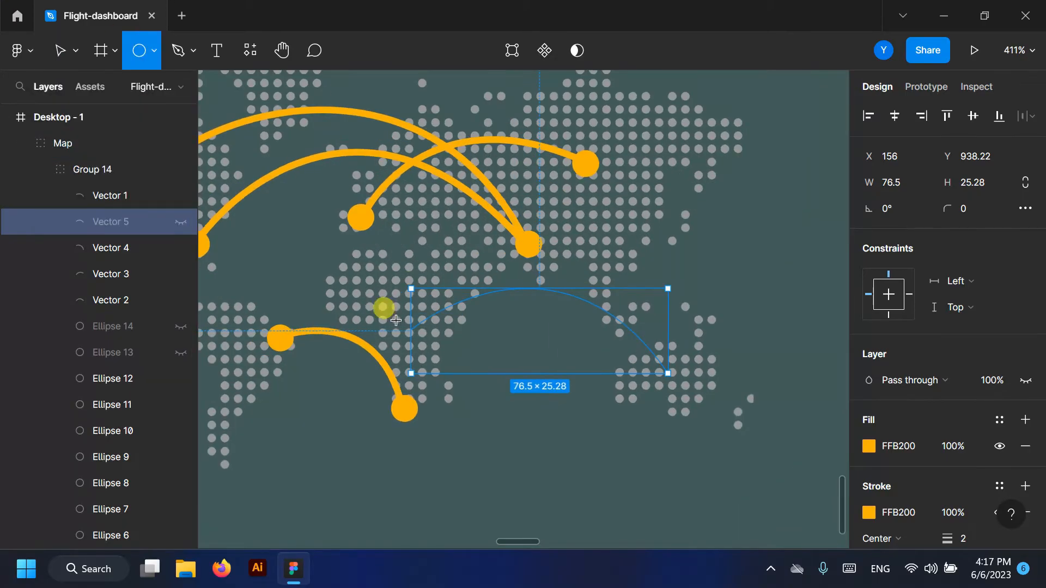
drag(394, 318, 428, 344)
click(394, 394)
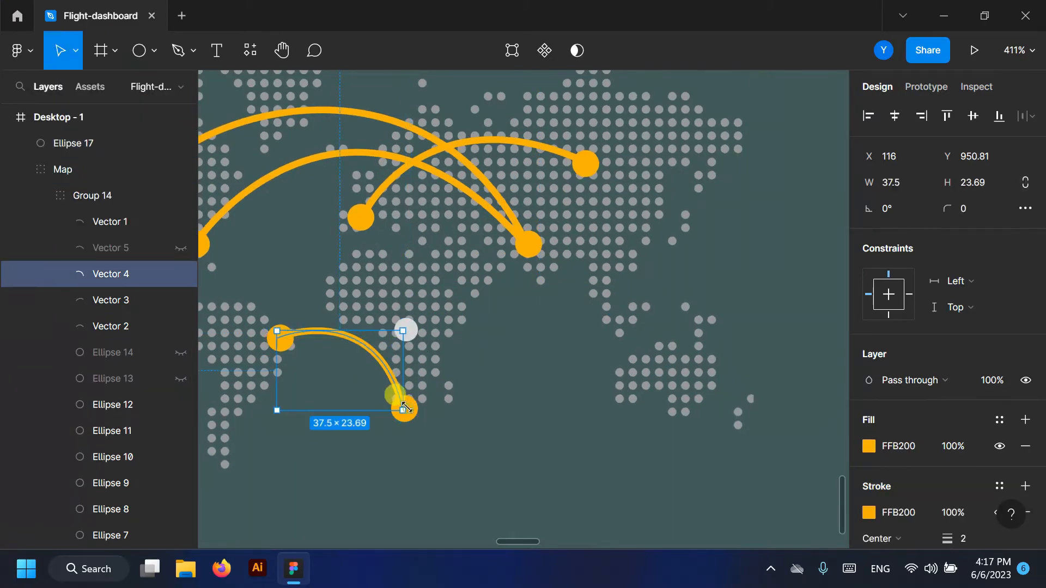
click(116, 404)
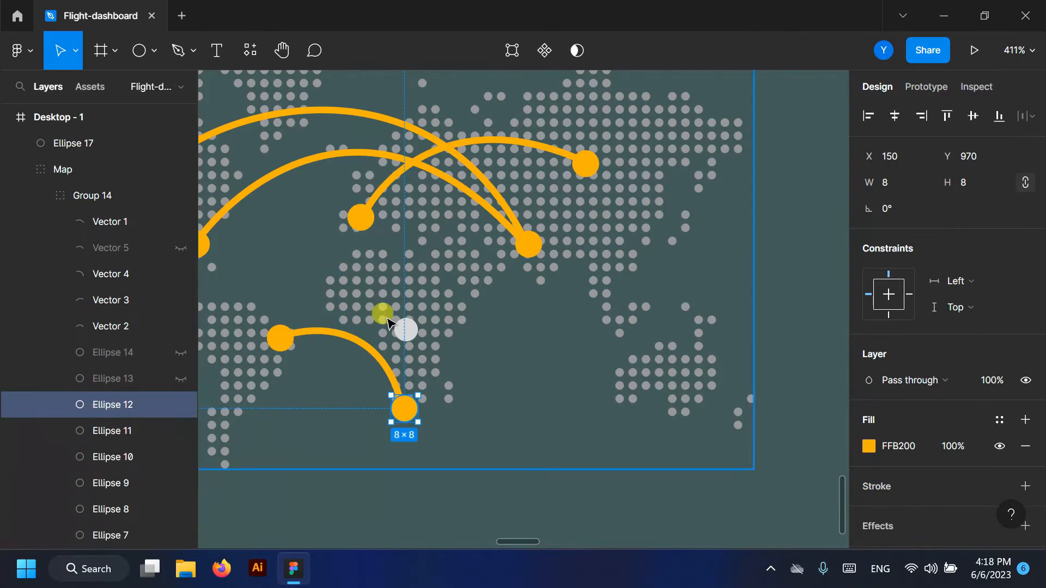
click(406, 330)
click(967, 187)
text(8)
key(Return)
- Duplicate the dot to the right and fill both new dots orange FFB200
drag(406, 330, 682, 382)
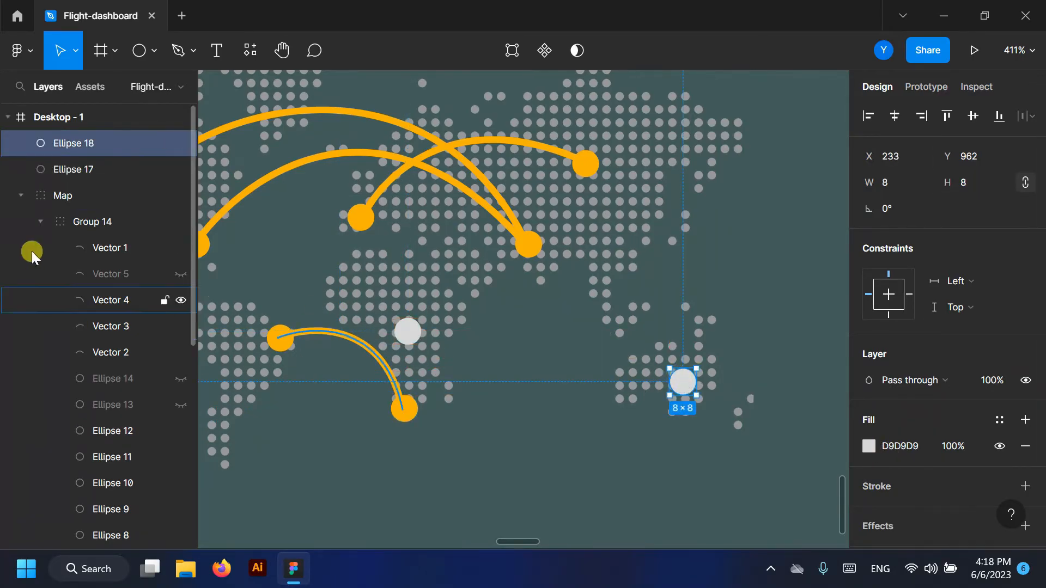
shift+click(73, 170)
click(869, 446)
click(675, 365)
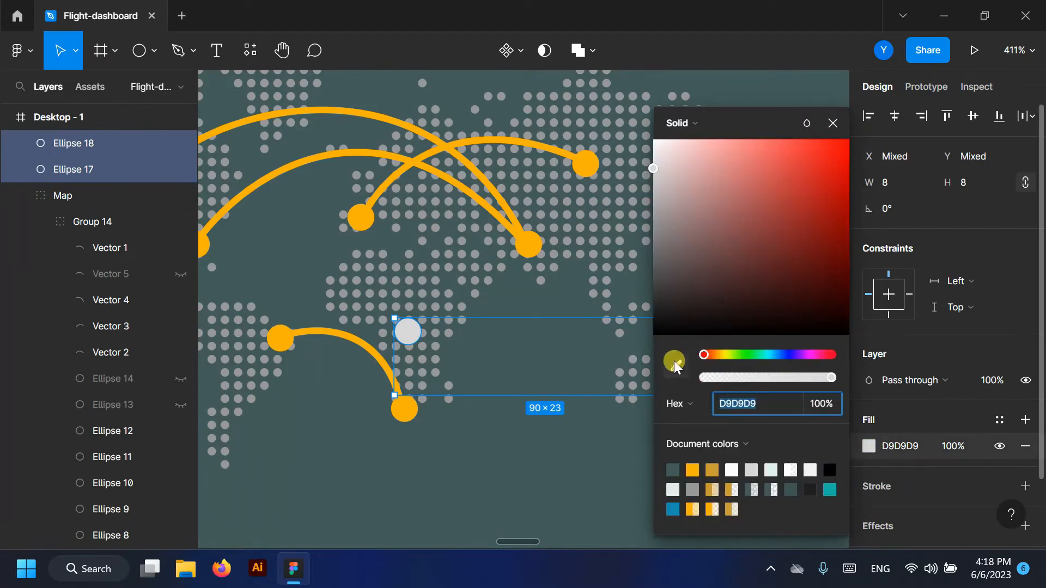
click(405, 407)
click(846, 120)
- Pen a curved arc from the left new dot down to the right one
key(p)
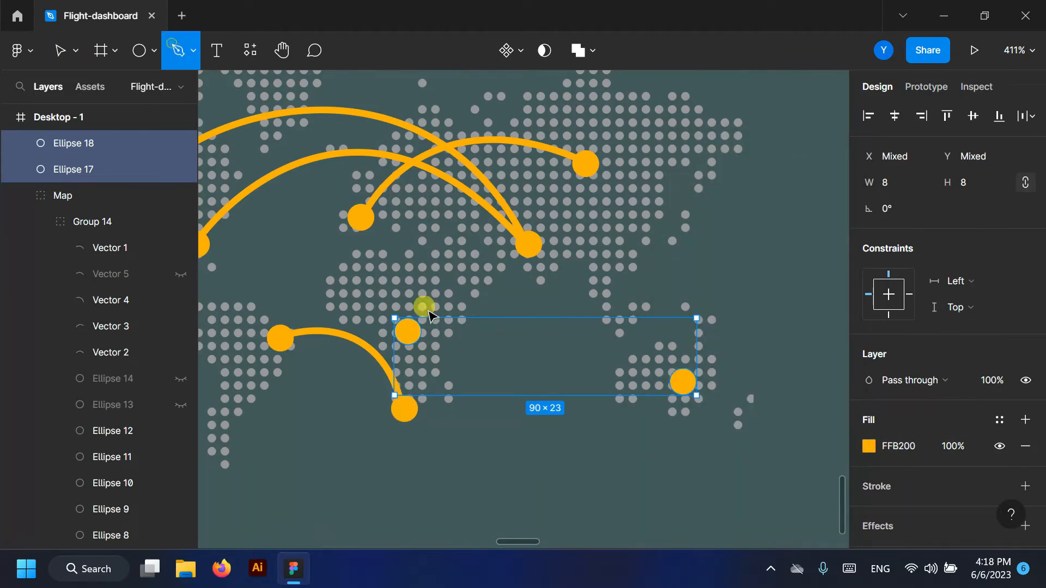
click(406, 331)
drag(684, 383, 827, 515)
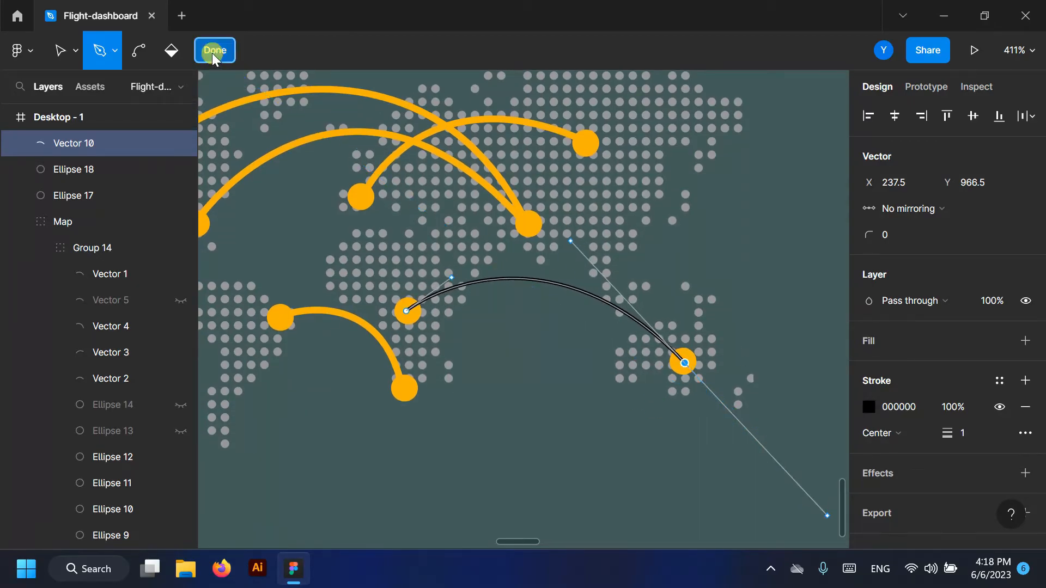
click(214, 53)
- Give the new arc, Vector 10, a 2-px orange FFB200 stroke
click(973, 511)
text(2)
key(Return)
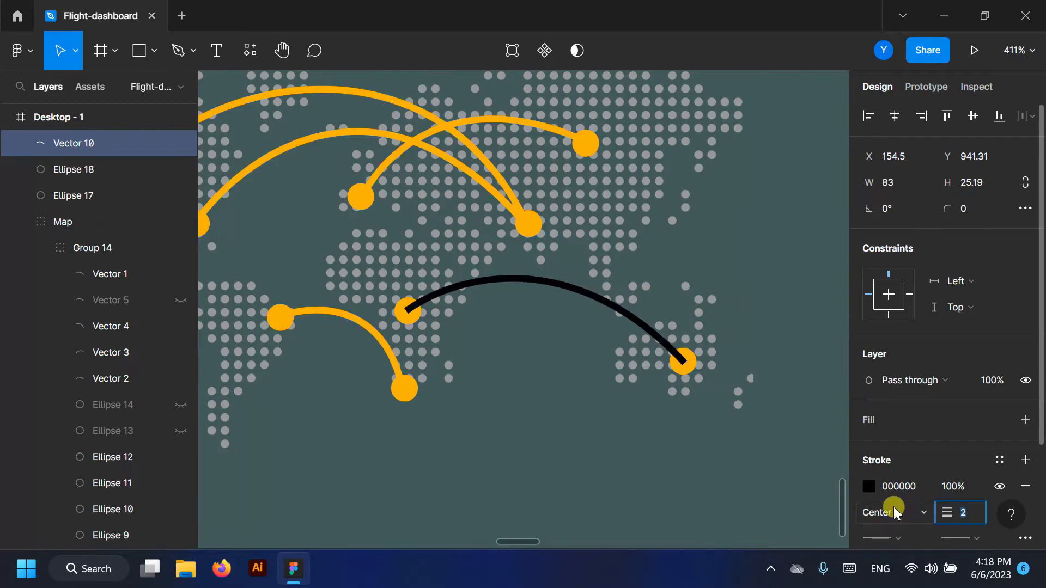
click(869, 486)
click(692, 470)
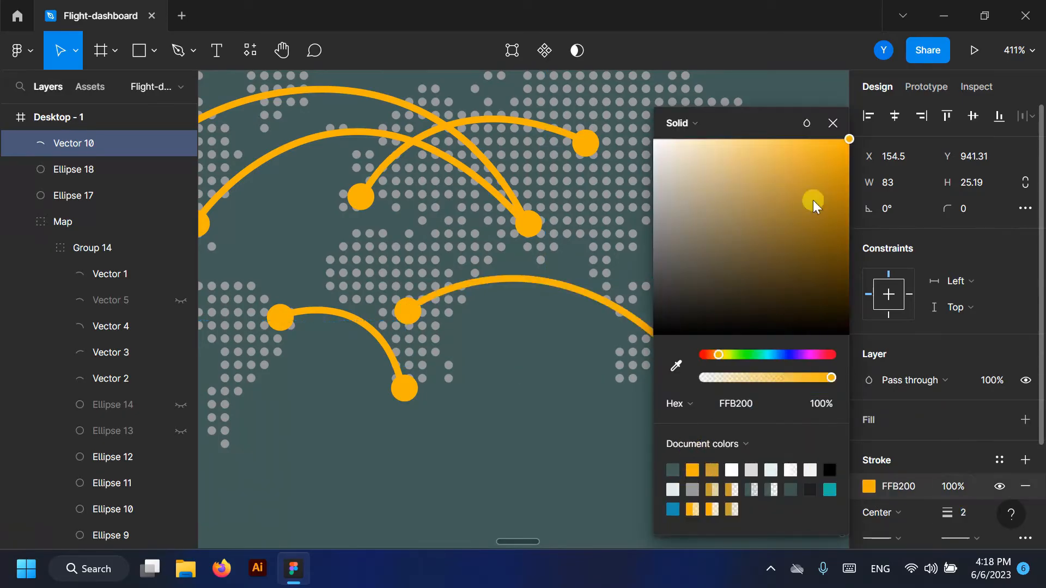
click(831, 123)
scroll(714, 201, down, 10)
click(369, 385)
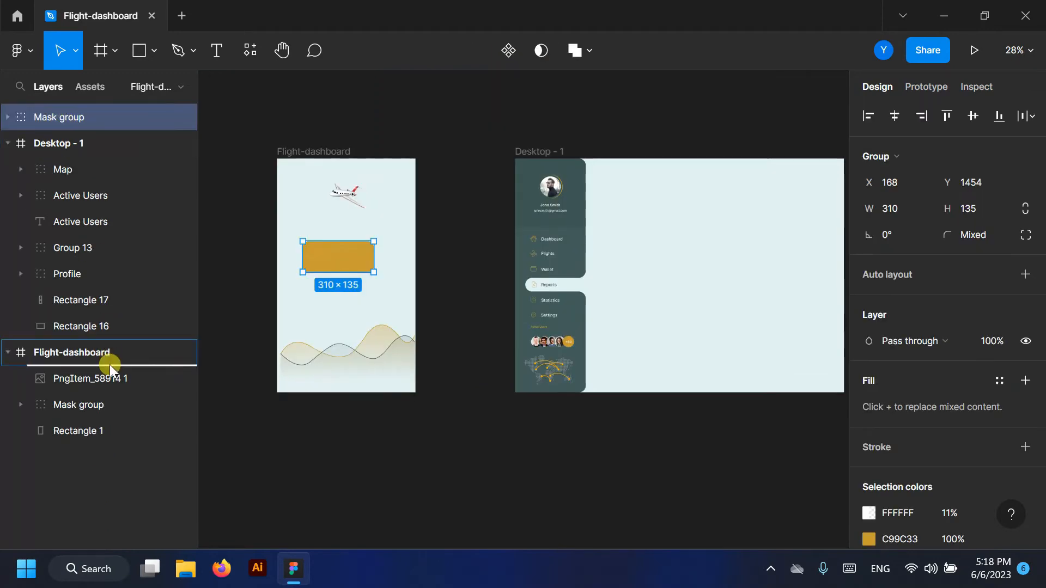
- Move the yellow Mask group card from Flight-dashboard into the Desktop - 1 frame
drag(109, 364, 110, 365)
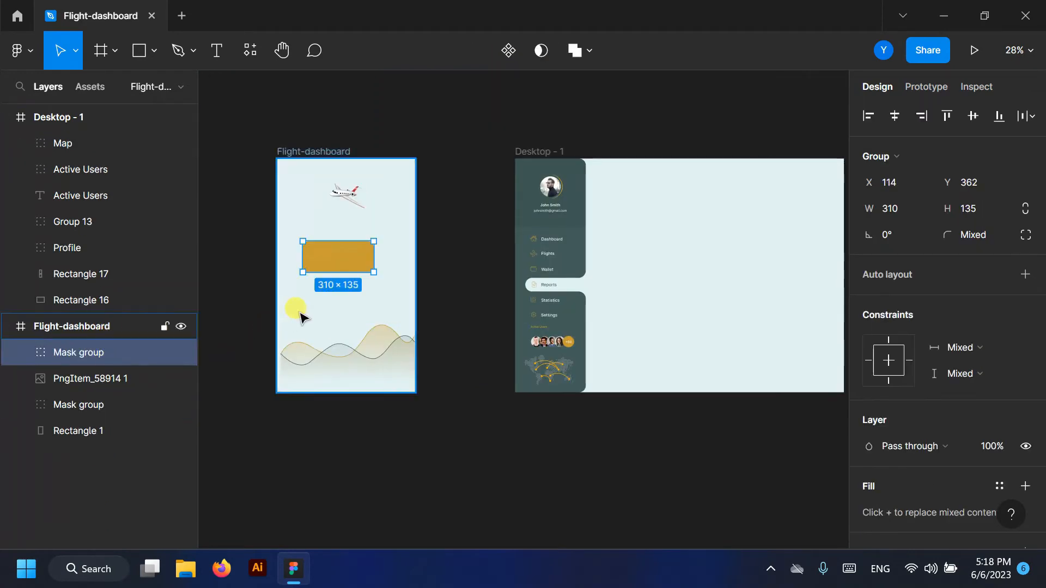
scroll(299, 306, down, 3)
click(7, 327)
scroll(444, 290, up, 3)
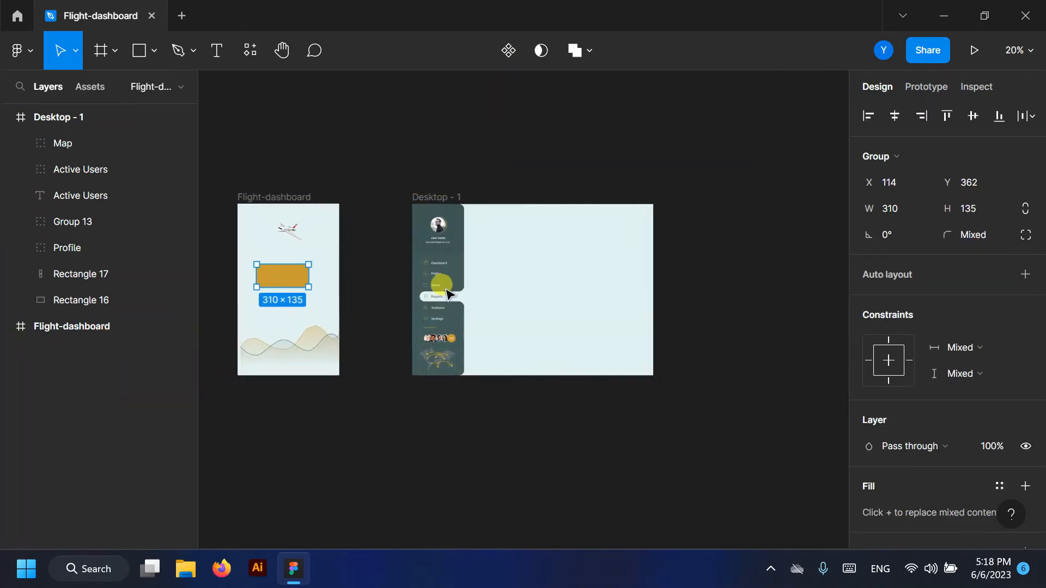
click(6, 325)
drag(240, 280, 513, 211)
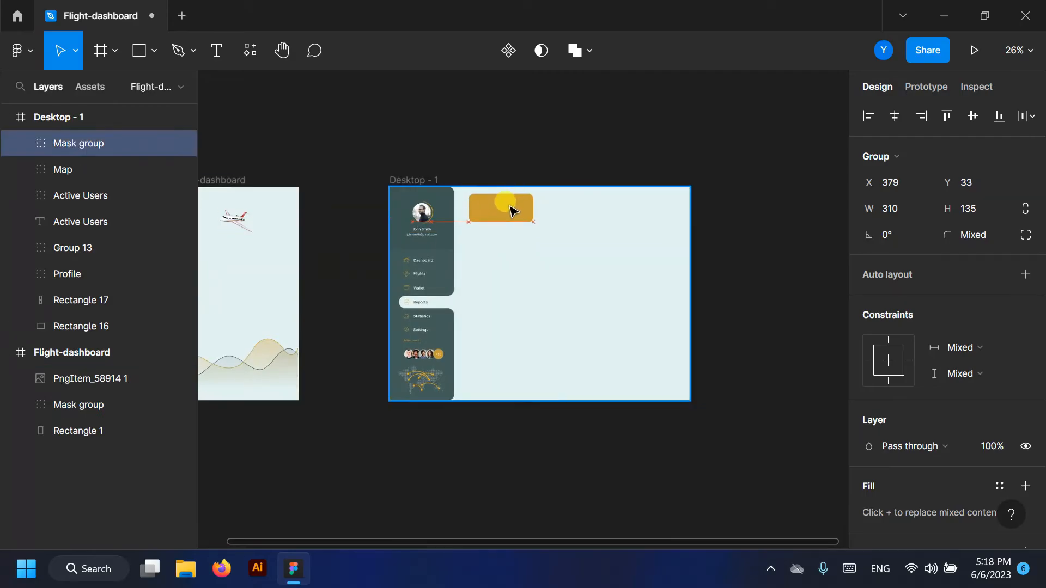
click(7, 353)
- Nudge the 310×135 card to the top of the main area beside the sidebar
scroll(492, 191, up, 3)
scroll(492, 191, up, 3)
mouse_move(495, 294)
mouse_down()
mouse_move(483, 285)
mouse_move(491, 293)
mouse_up()
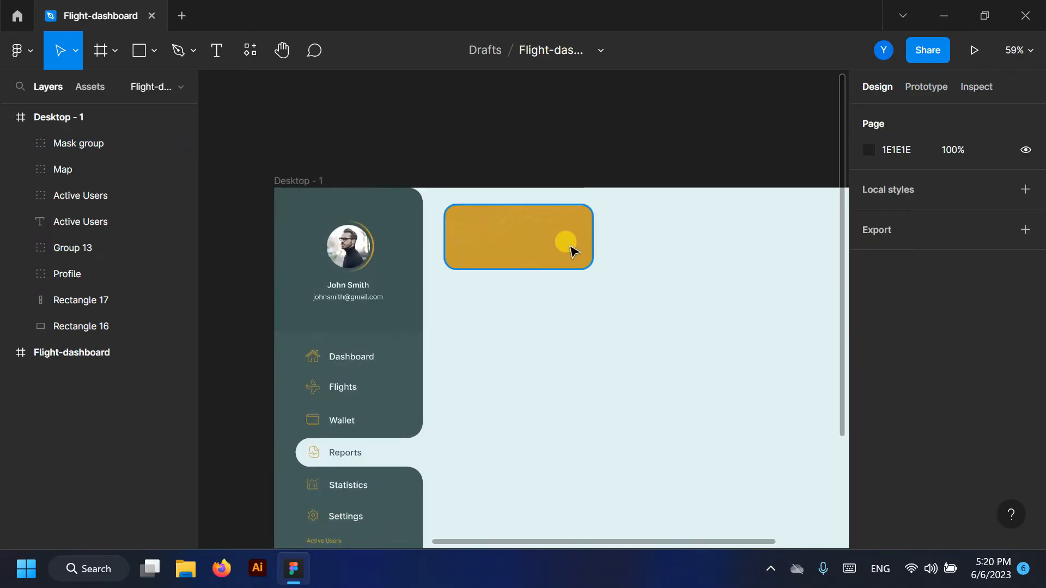
scroll(707, 227, down, 4)
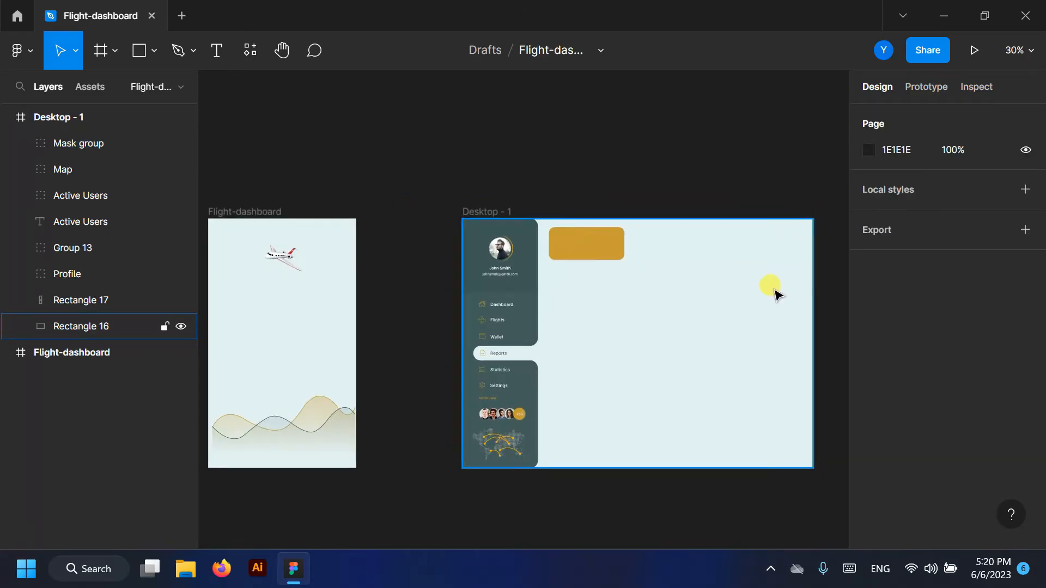
scroll(776, 294, up, 8)
click(227, 51)
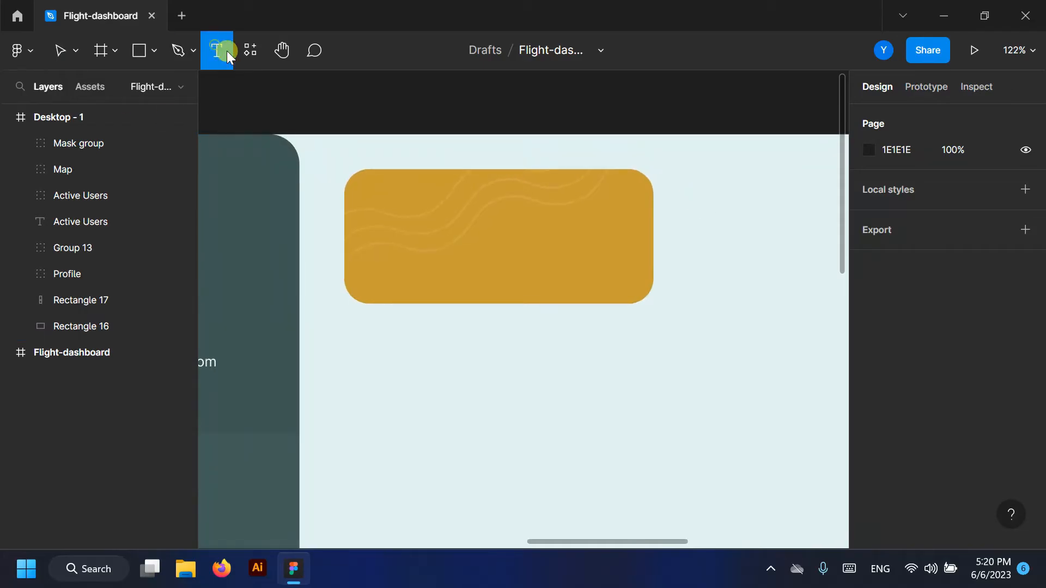
scroll(416, 201, up, 3)
- Add a 'Boering 786' title on the yellow card in size 20, Medium weight
click(366, 187)
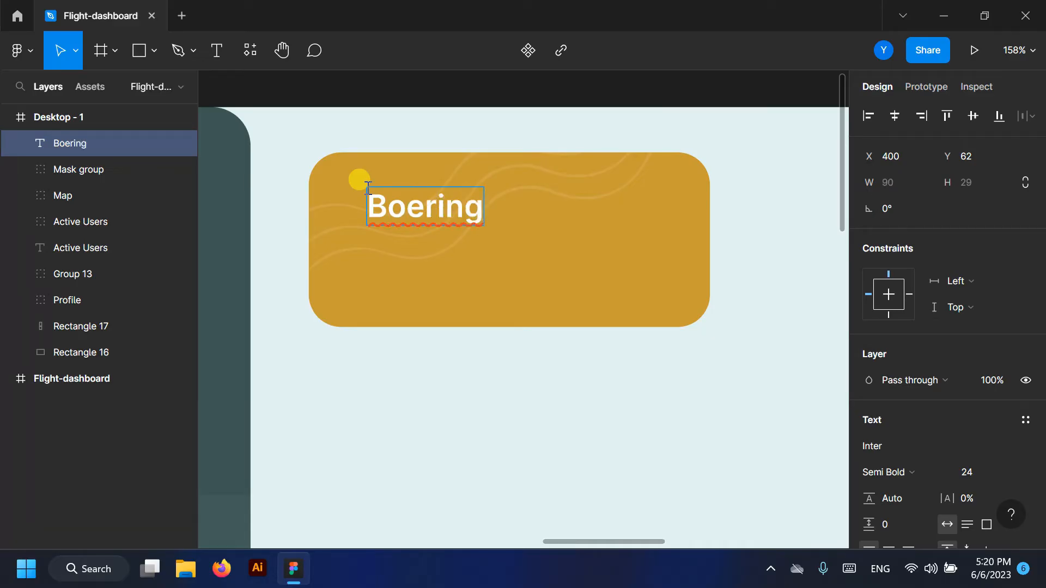
double_click(481, 202)
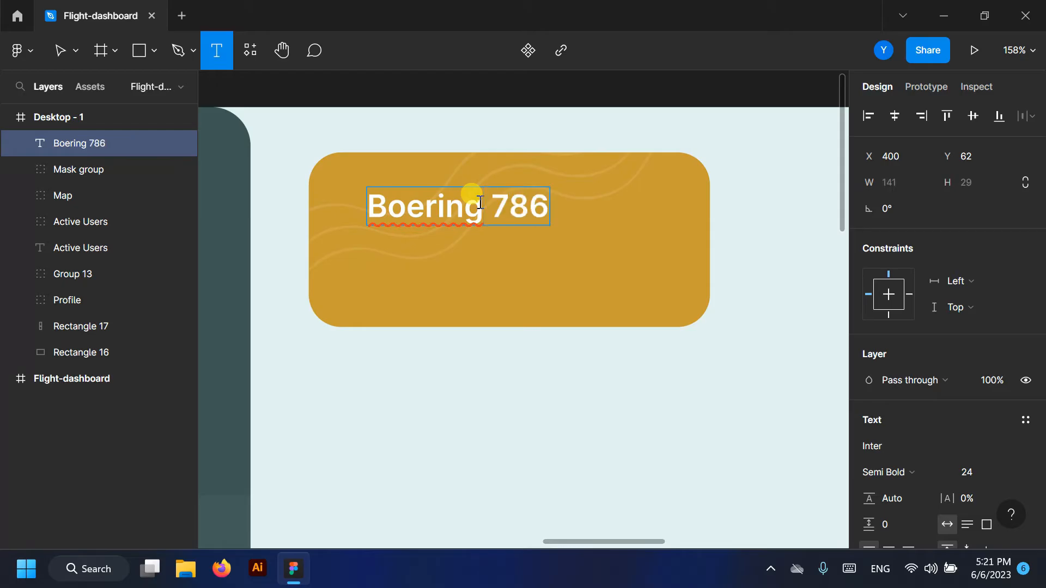
key(ctrl+a)
scroll(968, 443, down, 2)
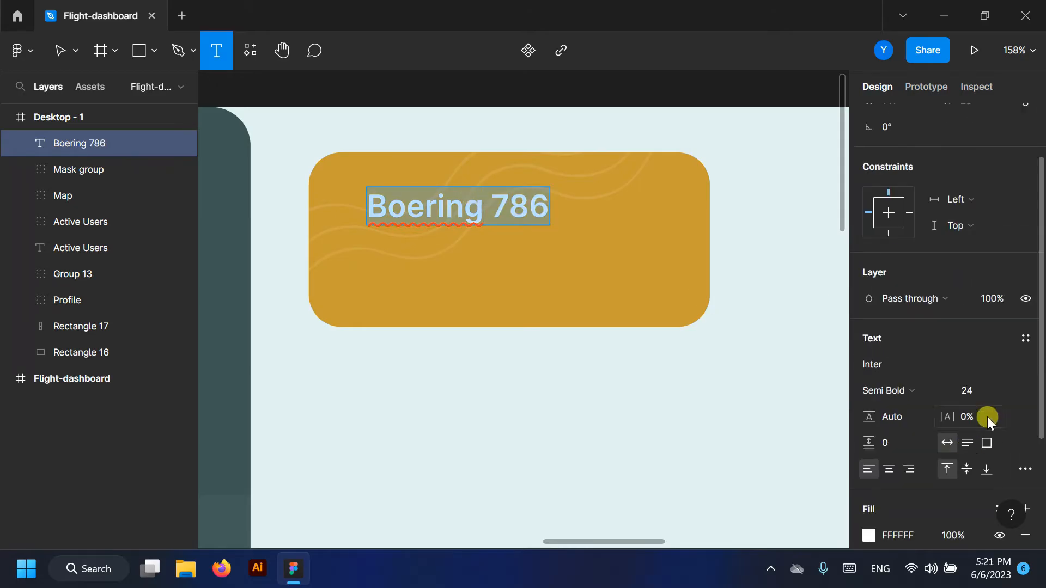
click(1005, 387)
click(994, 368)
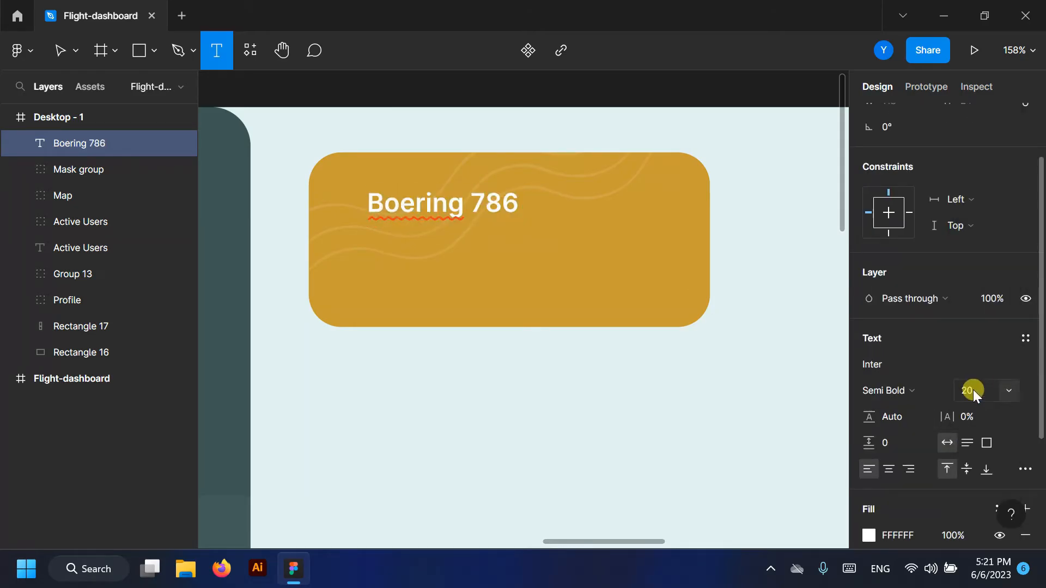
click(943, 386)
click(925, 225)
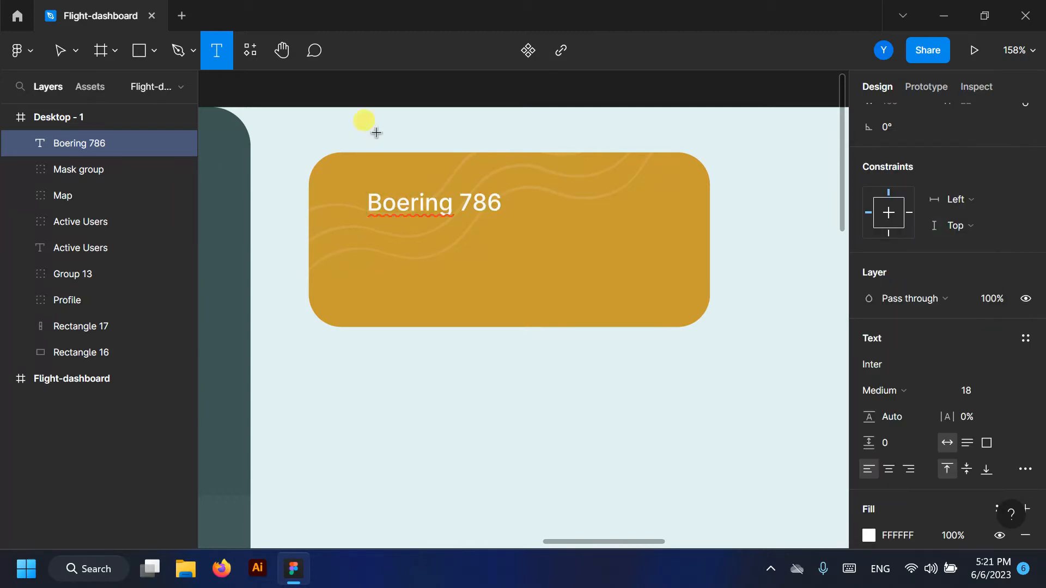
key(Escape)
drag(409, 195, 478, 247)
- Turn the copied line below into the price '$565' at size 24, Semi Bold
click(221, 48)
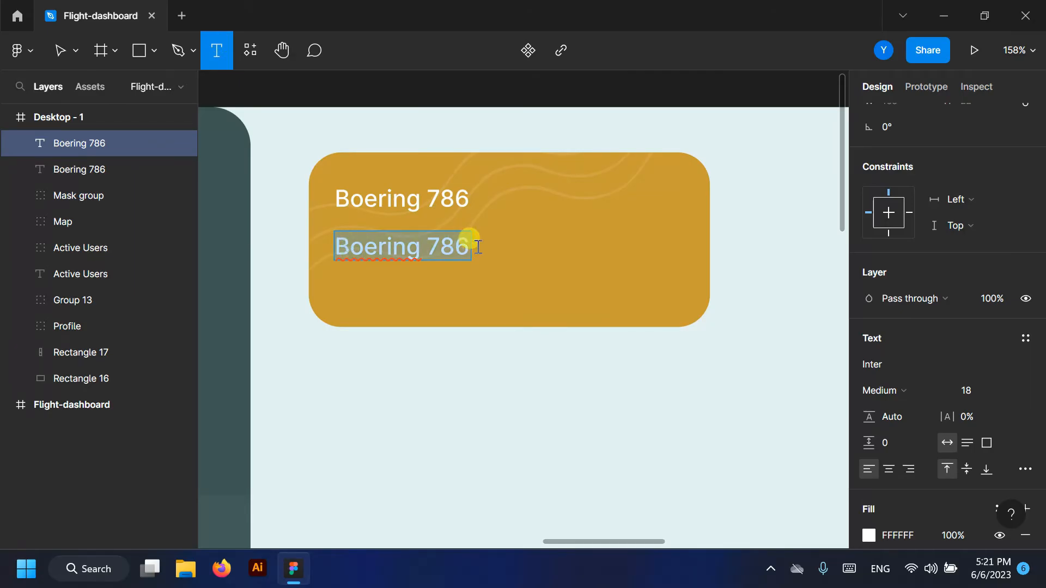
text(#)
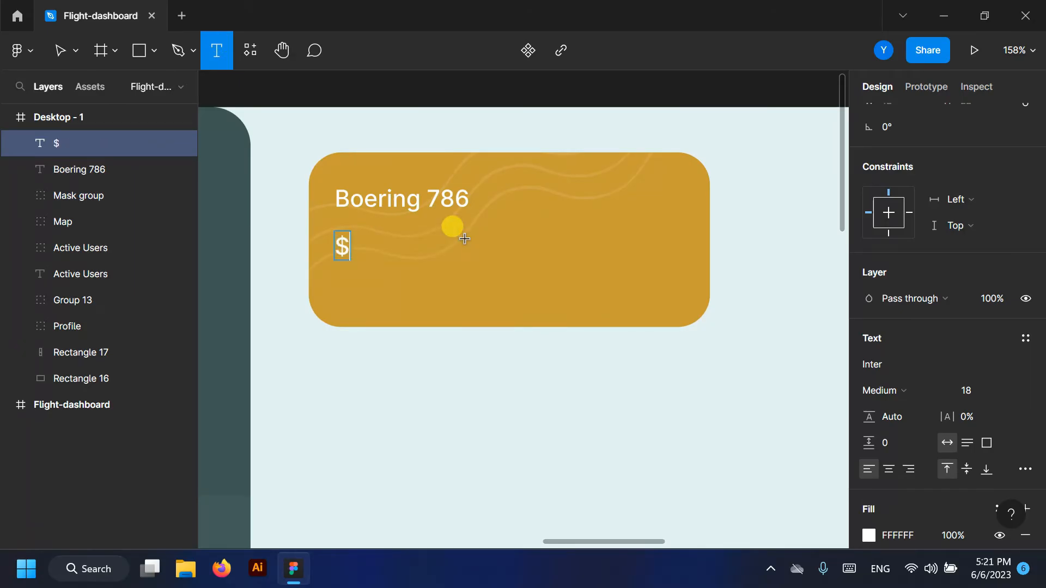
key(Return)
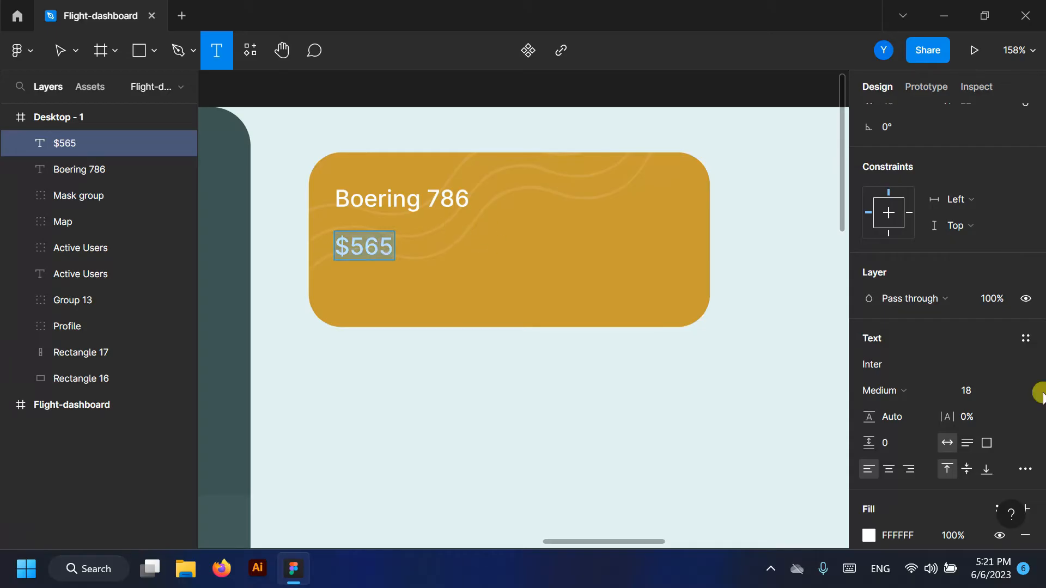
click(1012, 390)
click(1004, 388)
click(933, 390)
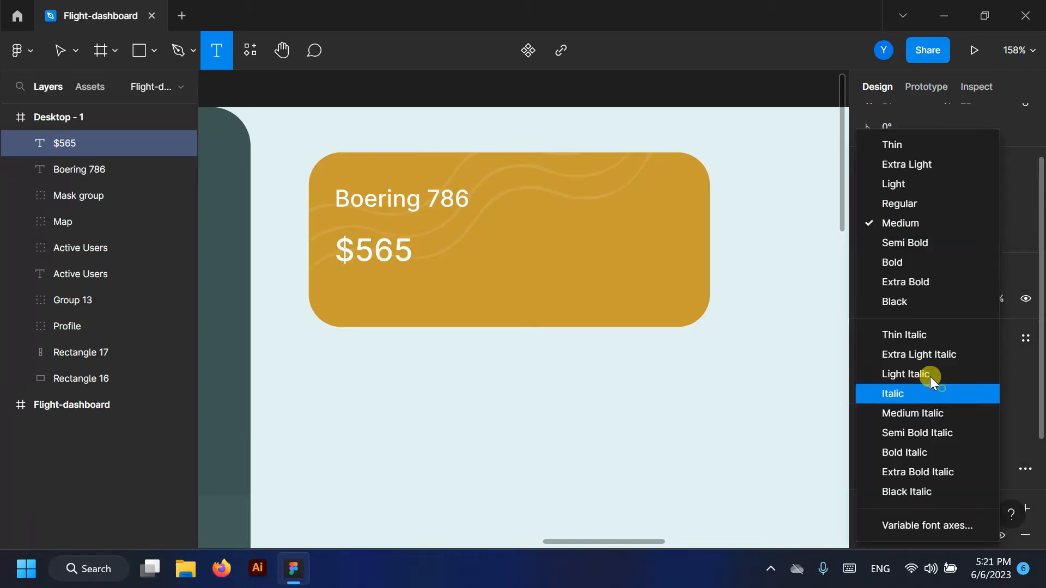
click(904, 242)
key(Escape)
scroll(635, 243, down, 10)
- Move the plane image onto the Boering 786 card
double_click(286, 253)
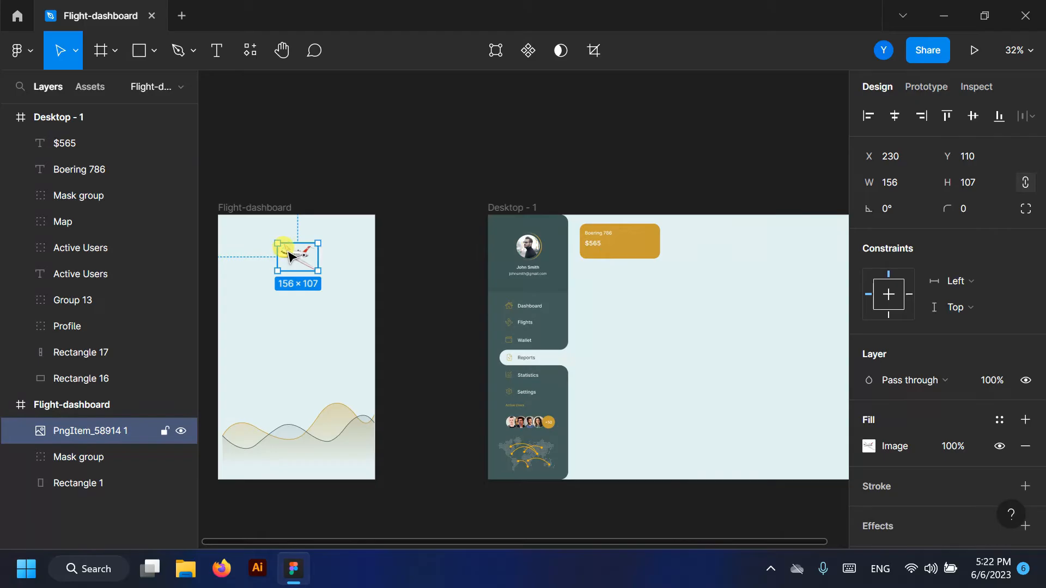
click(836, 156)
drag(294, 254, 635, 250)
ctrl+scroll(701, 261, up, 5)
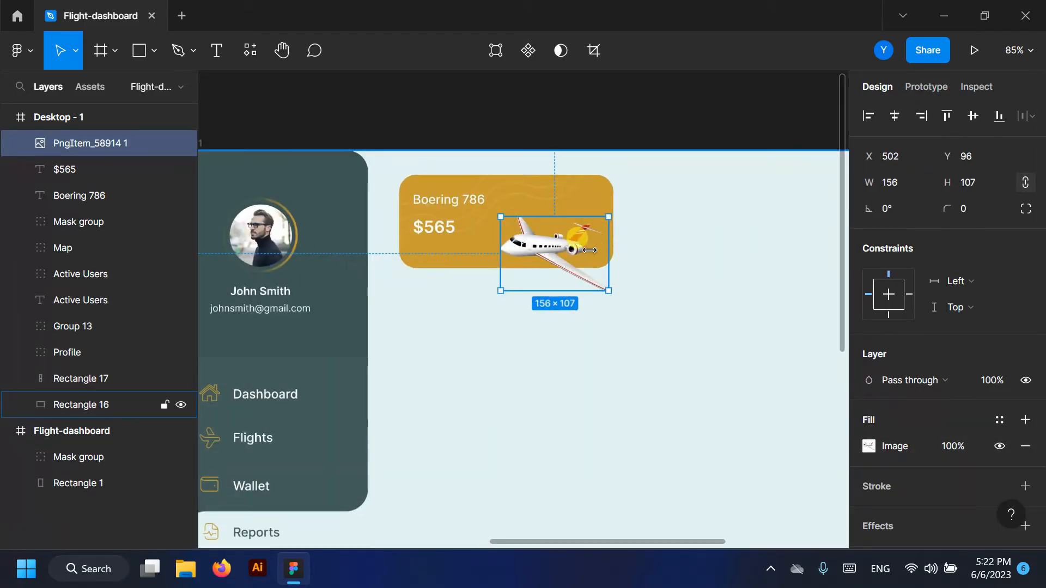
click(343, 143)
ctrl+scroll(343, 136, down, 3)
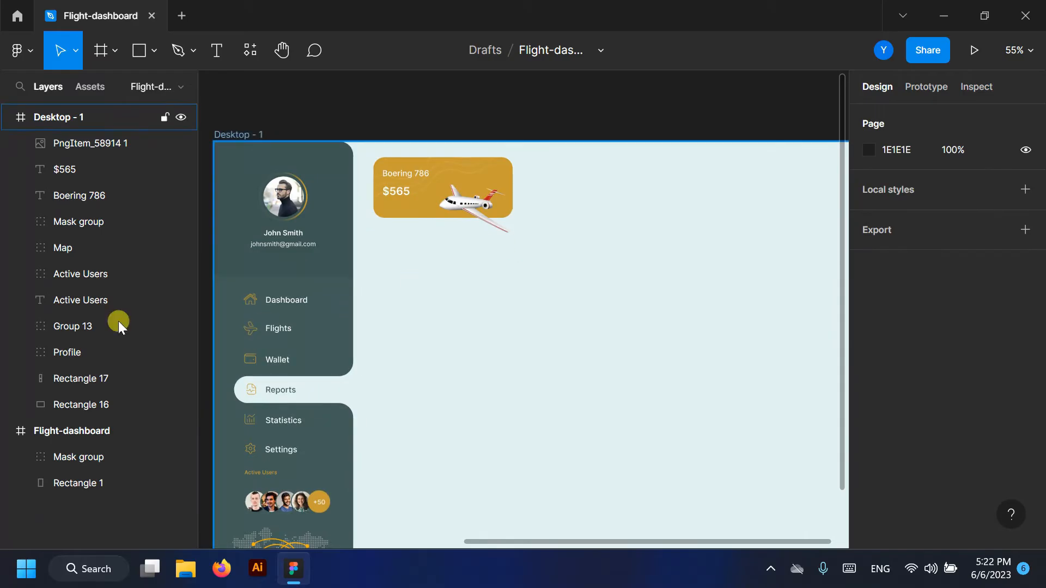
- Group the plane, title, price and mask group into a group named Boering
click(76, 147)
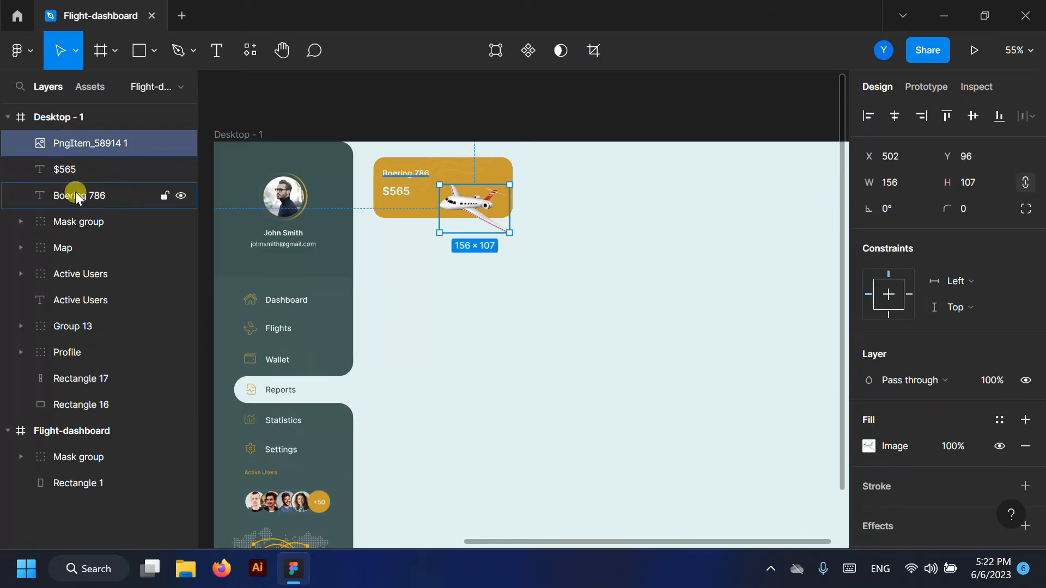
click(70, 218)
shift+click(68, 169)
shift+click(62, 143)
key(ctrl+g)
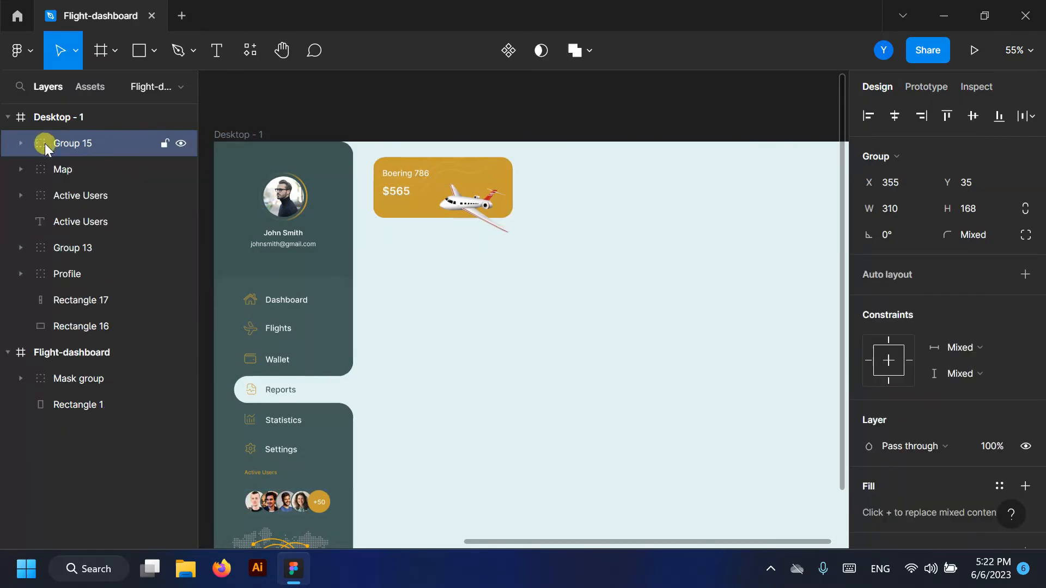
key(Return)
double_click(98, 222)
double_click(70, 141)
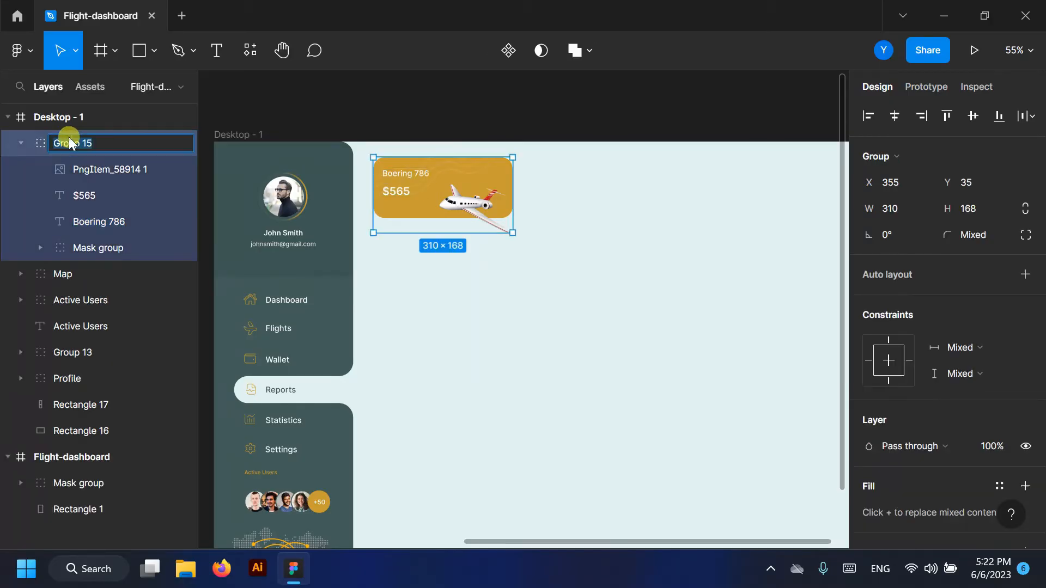
key(BackSpace)
key(BackSpace)
key(BackSpace)
key(BackSpace)
click(21, 143)
click(467, 100)
scroll(336, 236, down, 3)
scroll(486, 211, up, 3)
- Duplicate the Boering card to the right and fill the copy dark teal 425C5A
double_click(72, 141)
drag(344, 187, 459, 186)
scroll(445, 193, up, 6)
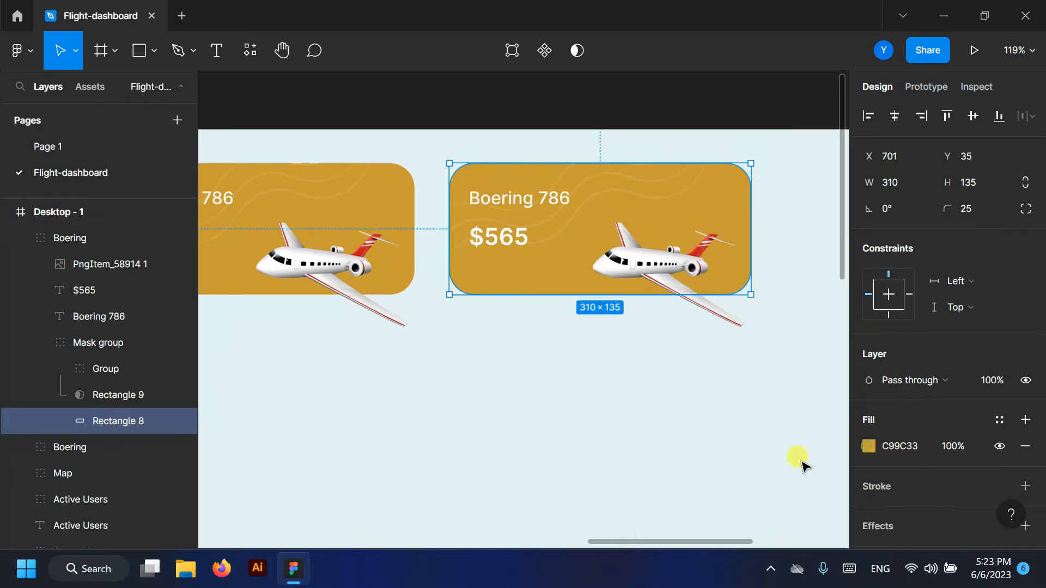
click(867, 446)
click(672, 470)
scroll(563, 346, down, 5)
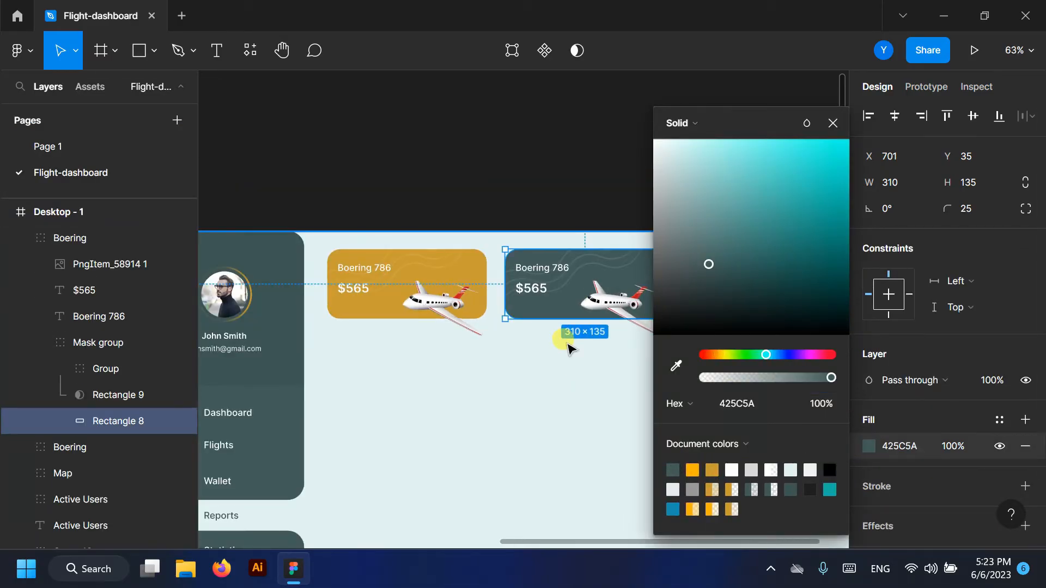
click(675, 365)
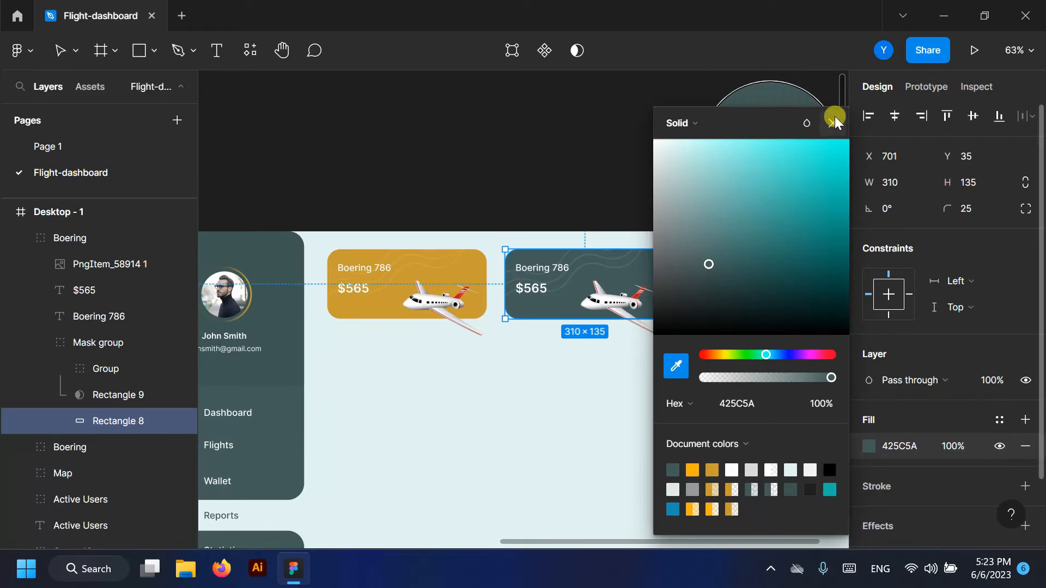
click(834, 120)
scroll(561, 258, up, 6)
- Retitle the copy 'Airbus 786' and rename its group Airbus
click(216, 64)
scroll(486, 262, up, 3)
drag(527, 257, 404, 258)
text(A)
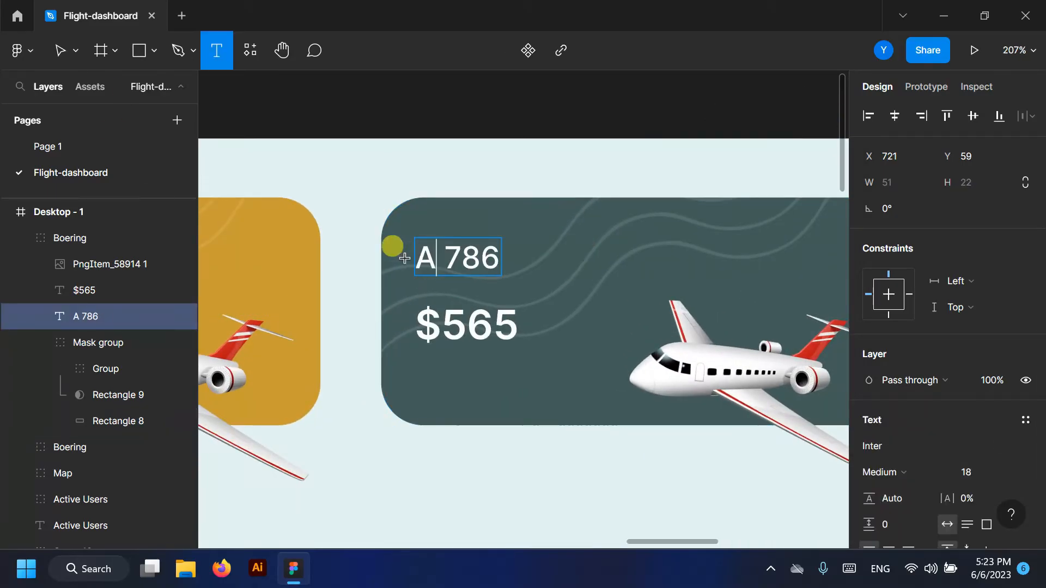
text(irbus)
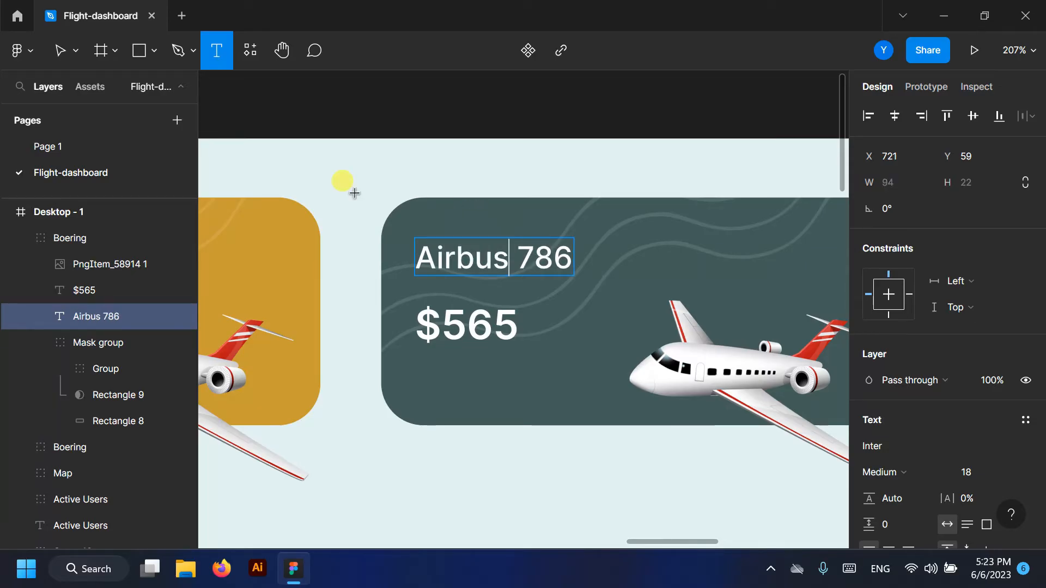
scroll(355, 193, down, 5)
click(20, 238)
click(34, 242)
double_click(80, 236)
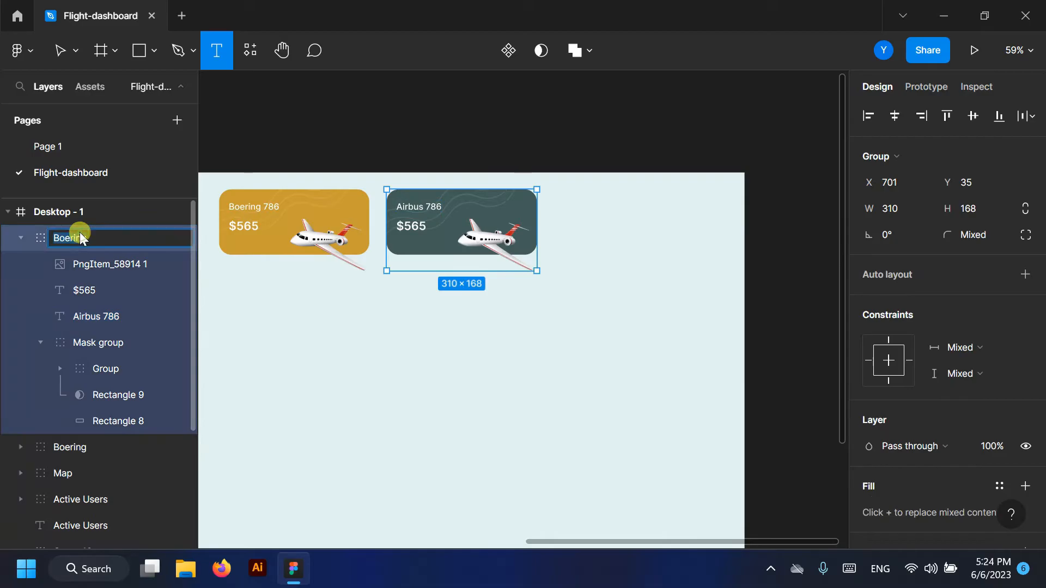
click(20, 238)
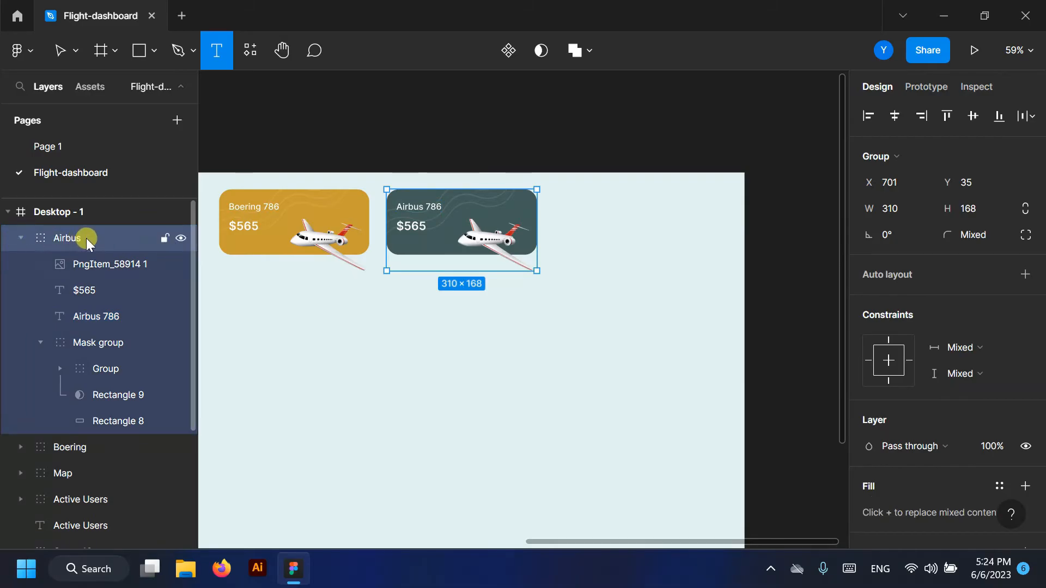
click(20, 238)
- Duplicate the Airbus card to the right and widen its background and mask to 348×135
drag(456, 214, 623, 214)
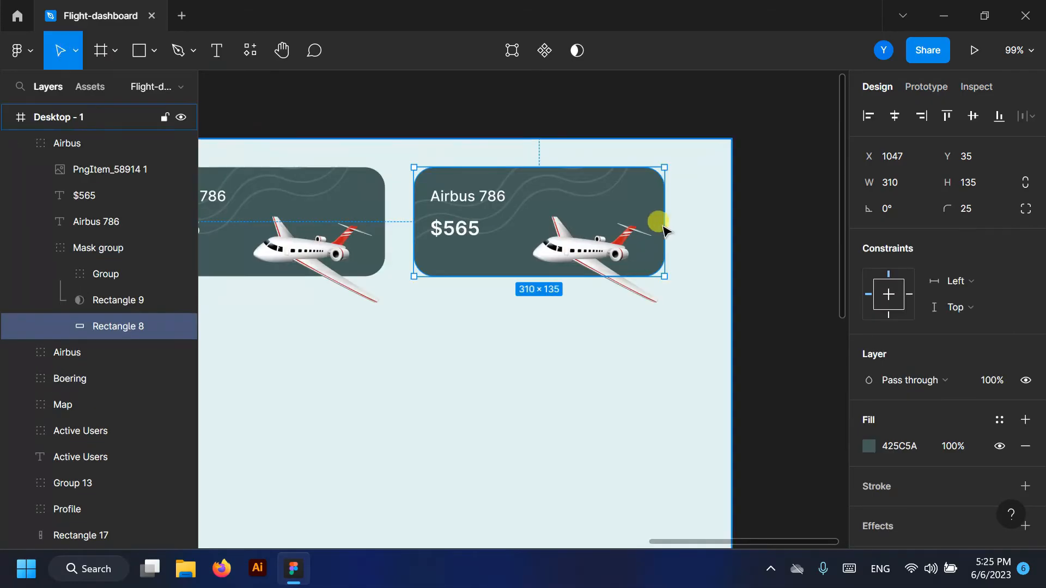
drag(664, 217, 693, 215)
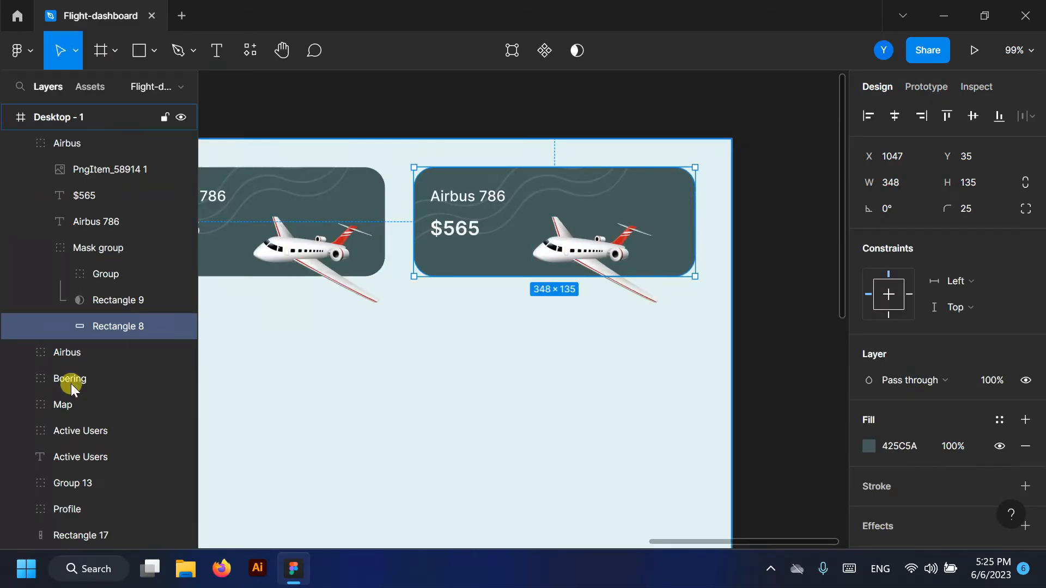
click(118, 300)
double_click(662, 205)
click(216, 51)
drag(663, 201, 681, 198)
- Delete the plane image from the third card
scroll(691, 203, left, 2)
scroll(692, 203, down, 3)
scroll(766, 251, up, 5)
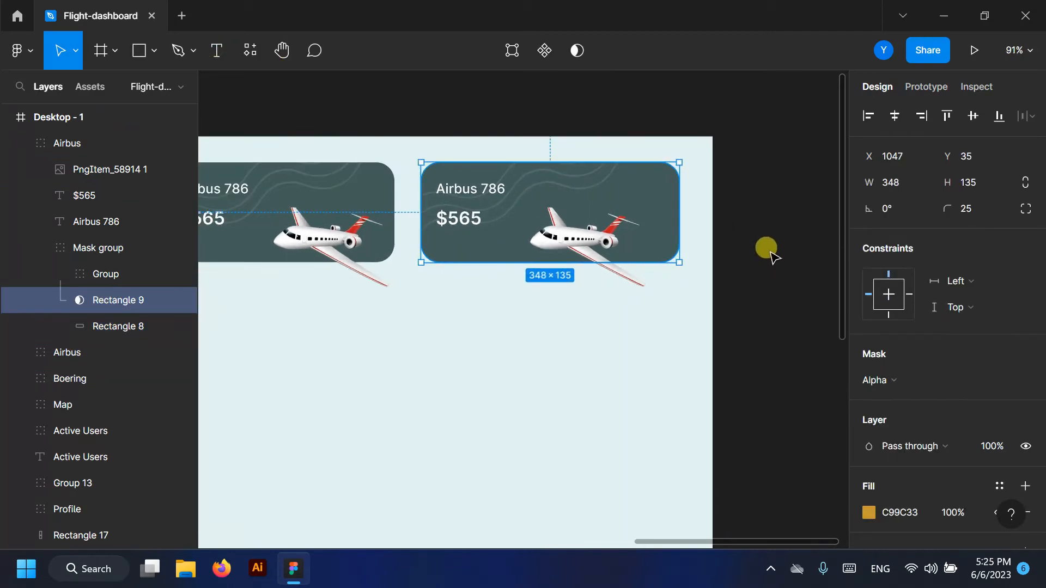
click(539, 247)
key(Delete)
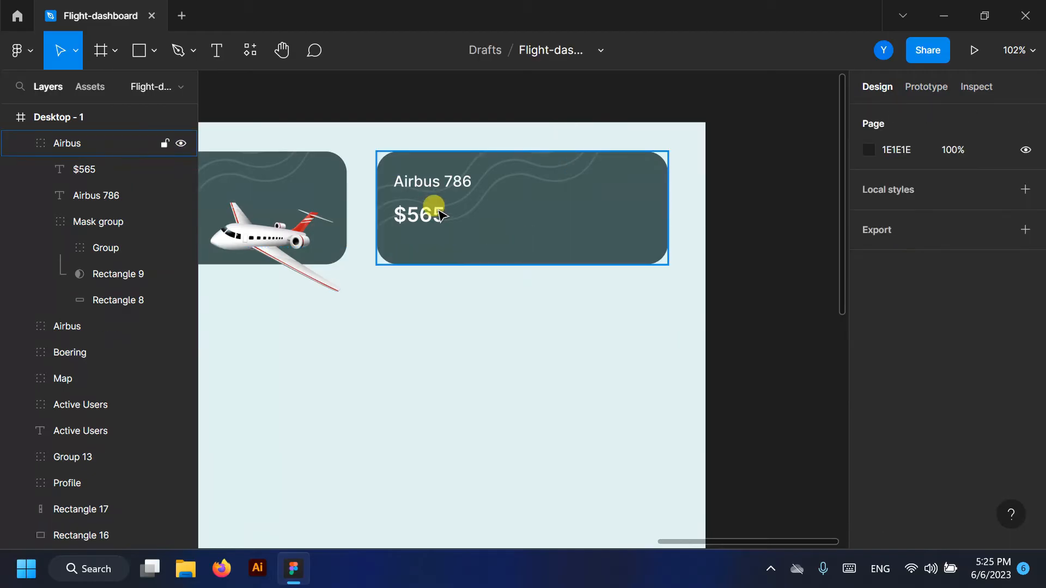
- Change the third card's title to 'Total Flights' and its value to 765
scroll(453, 186, up, 5)
ctrl+click(426, 175)
click(221, 50)
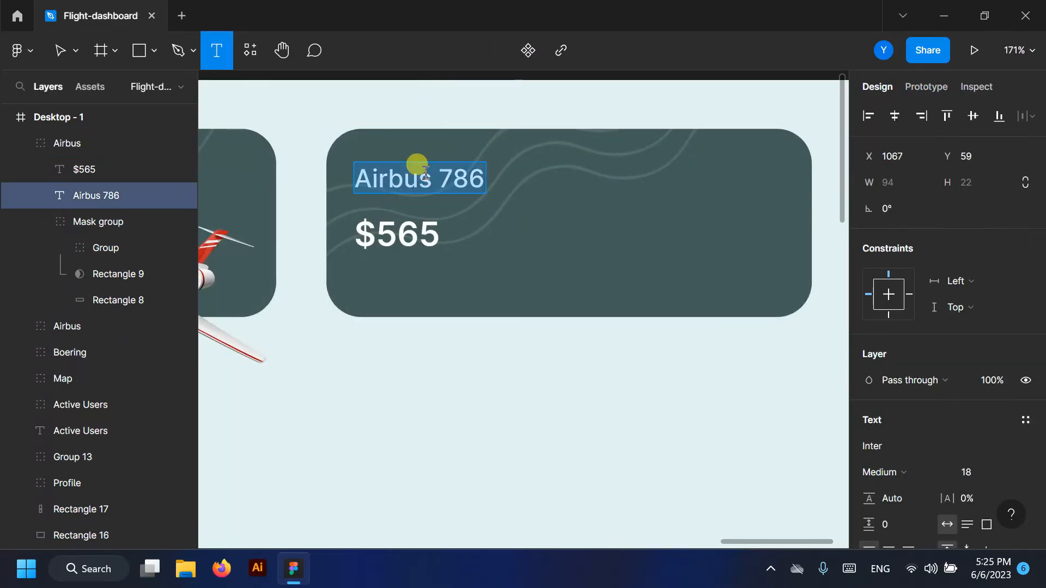
drag(381, 159, 478, 159)
text(A)
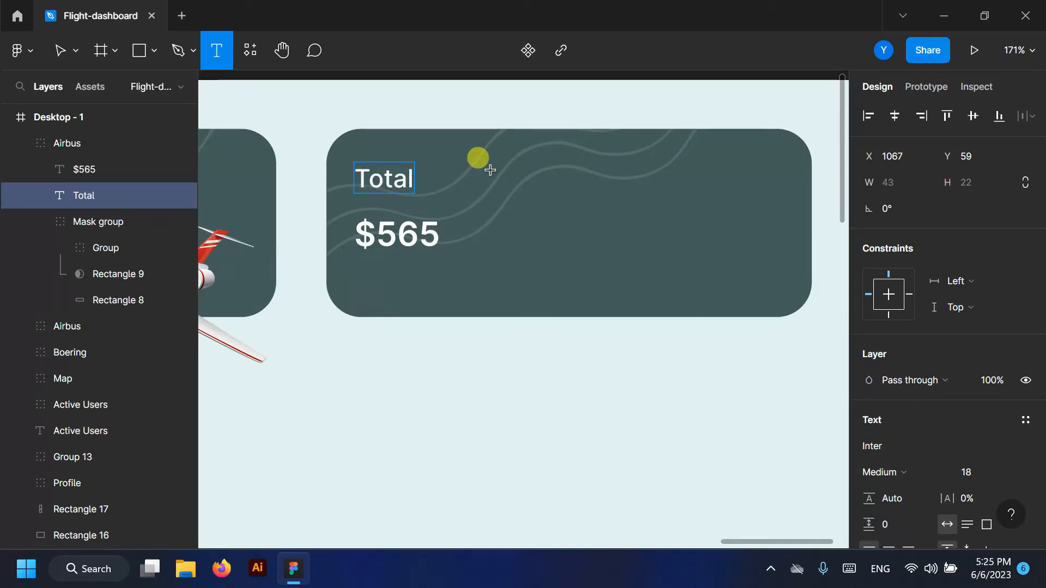
text( Flights)
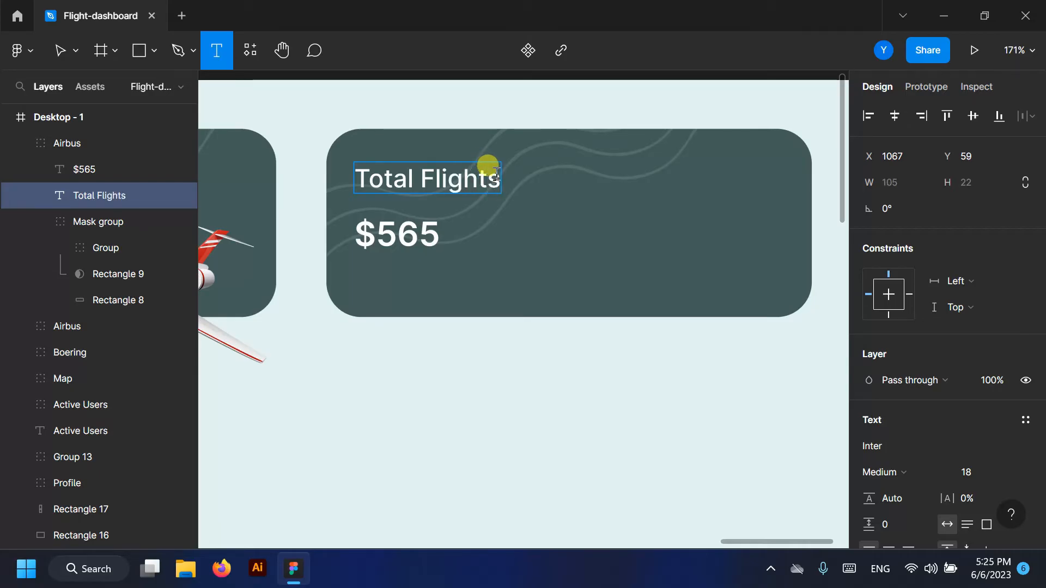
double_click(370, 231)
click(376, 233)
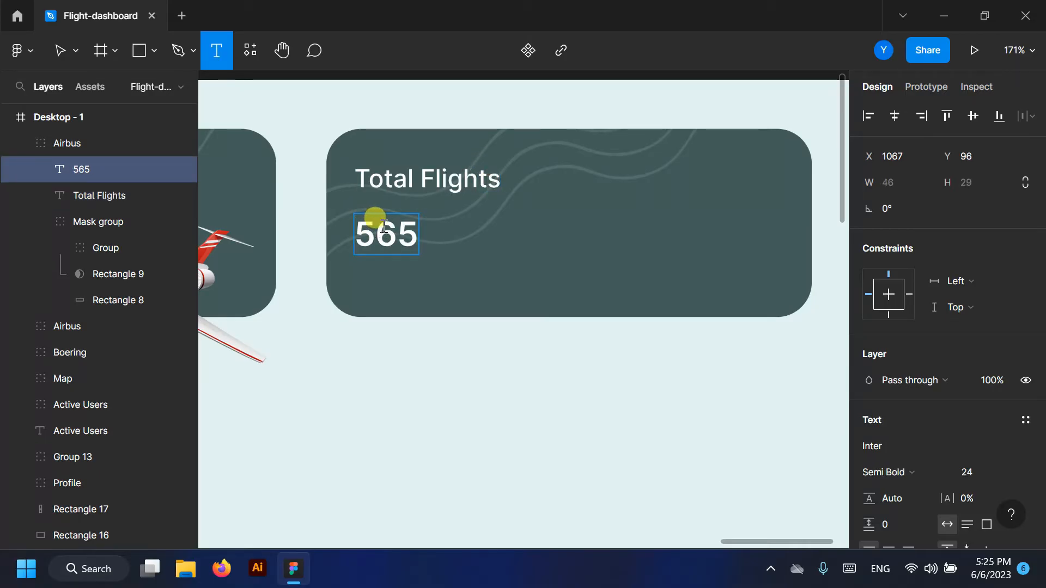
key(BackSpace)
text(7)
click(61, 50)
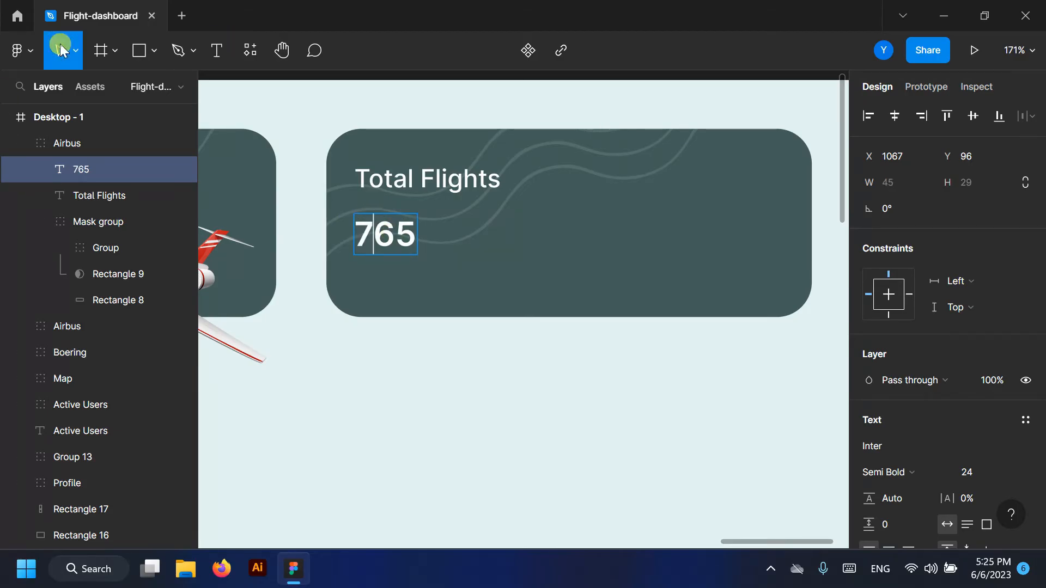
key(Escape)
scroll(500, 355, down, 10)
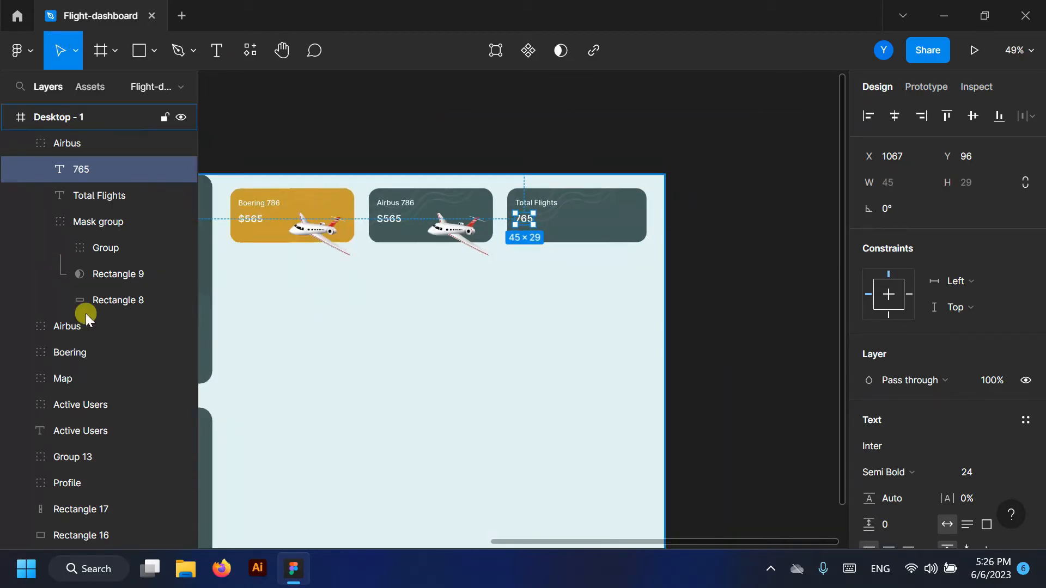
- Alt-drag a copy of the Map group onto the Total Flights card and nest it in the Airbus group
scroll(567, 270, down, 5)
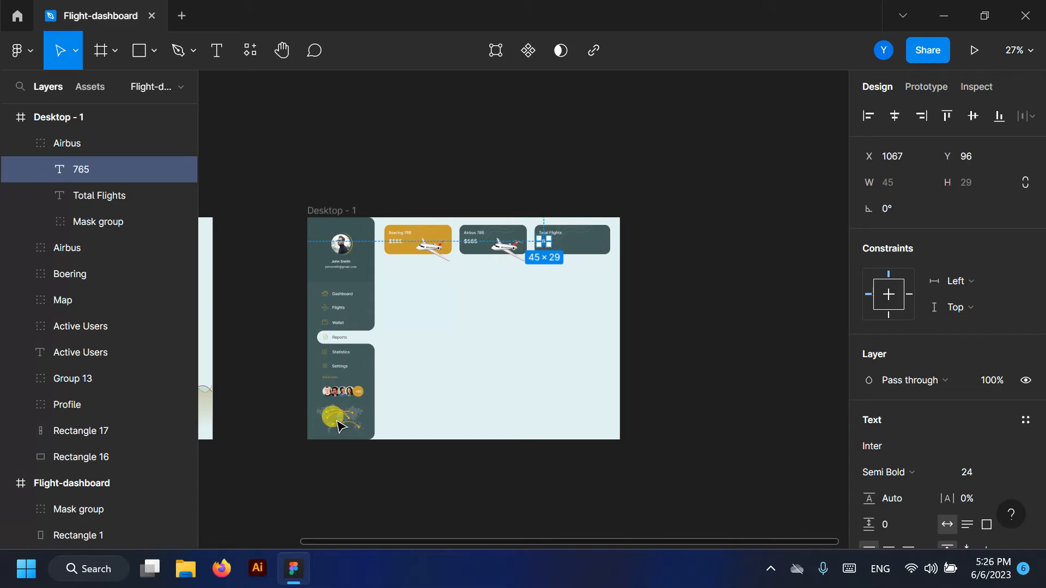
click(21, 299)
click(21, 299)
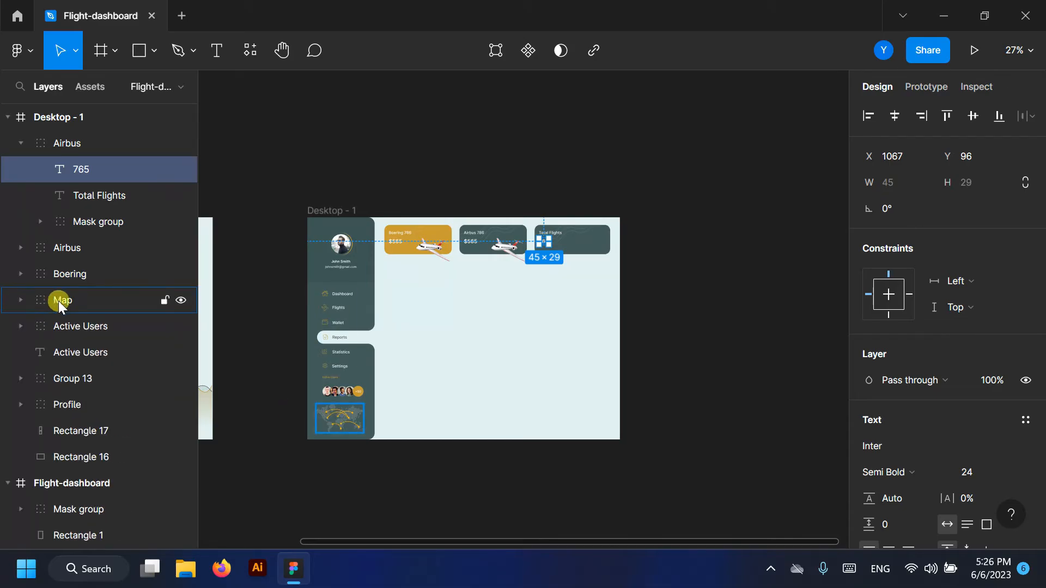
click(58, 301)
drag(327, 420, 584, 245)
click(79, 305)
drag(76, 152, 116, 178)
- Shrink the copied map to about 169×103 and place it at the card's right
key(shift+2)
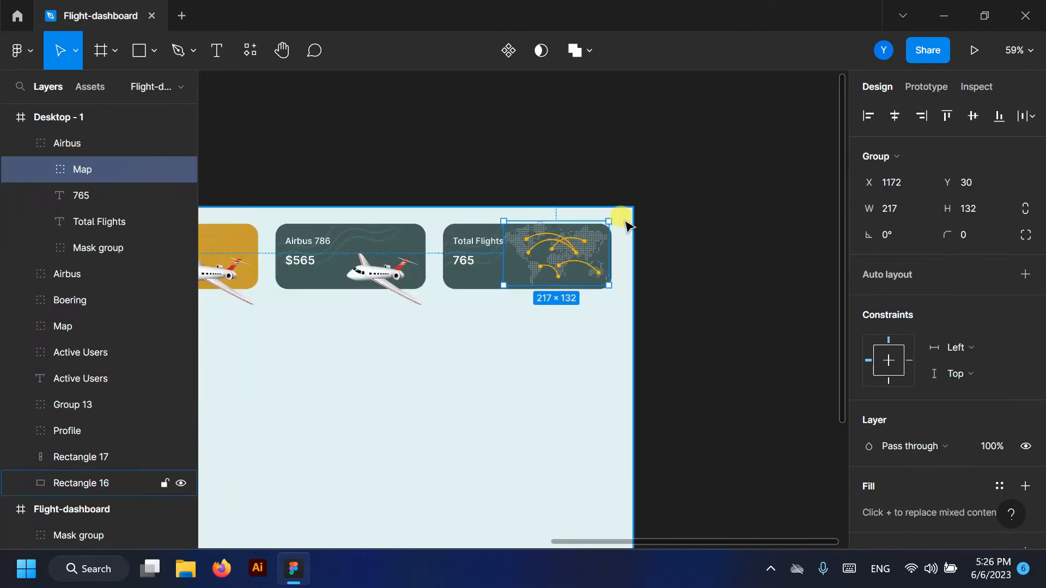
drag(271, 206, 379, 258)
drag(501, 337, 468, 319)
scroll(614, 280, down, 2)
click(400, 129)
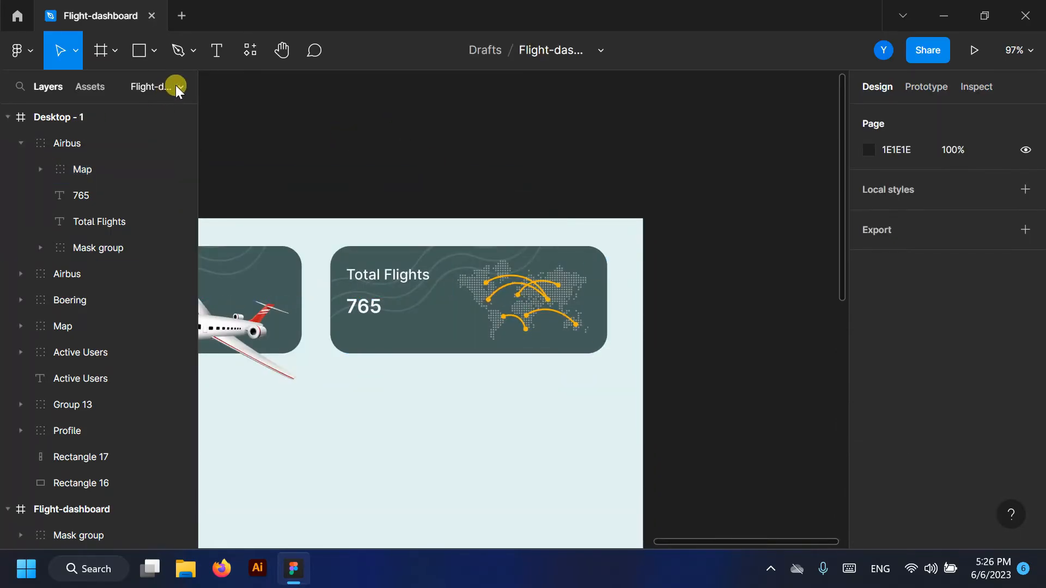
click(175, 86)
click(42, 146)
click(95, 173)
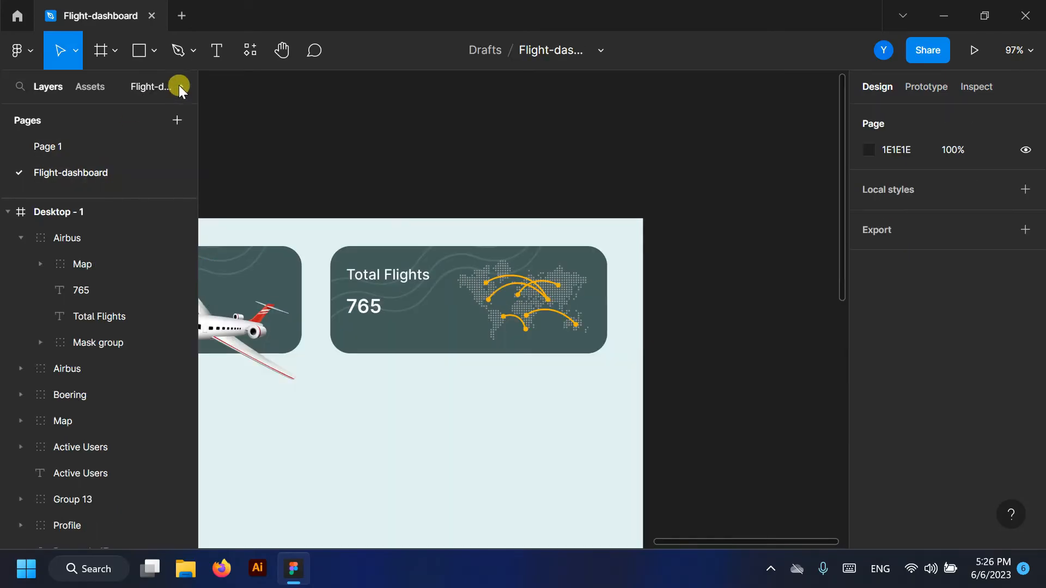
click(176, 85)
- Delete the wavy pattern group and the leftover Rectangle 9 from the card's mask group
click(88, 170)
click(88, 222)
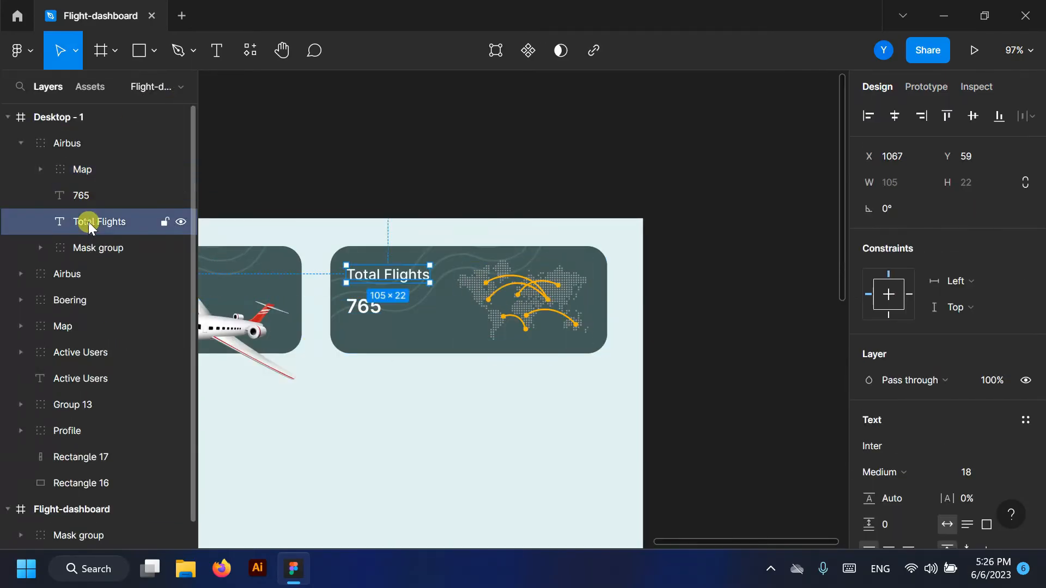
click(81, 248)
click(41, 248)
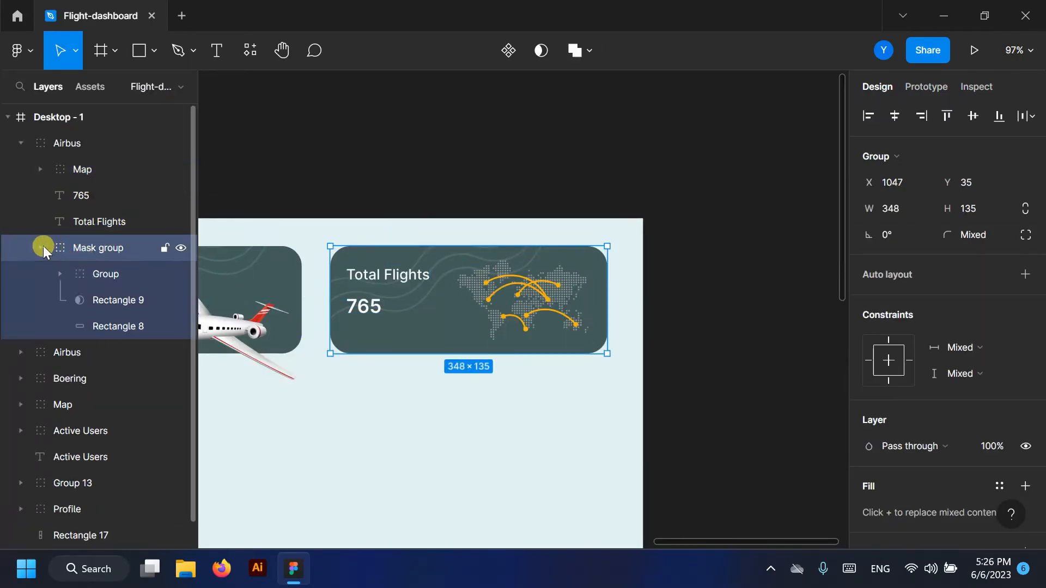
click(100, 273)
key(Delete)
click(100, 274)
key(Delete)
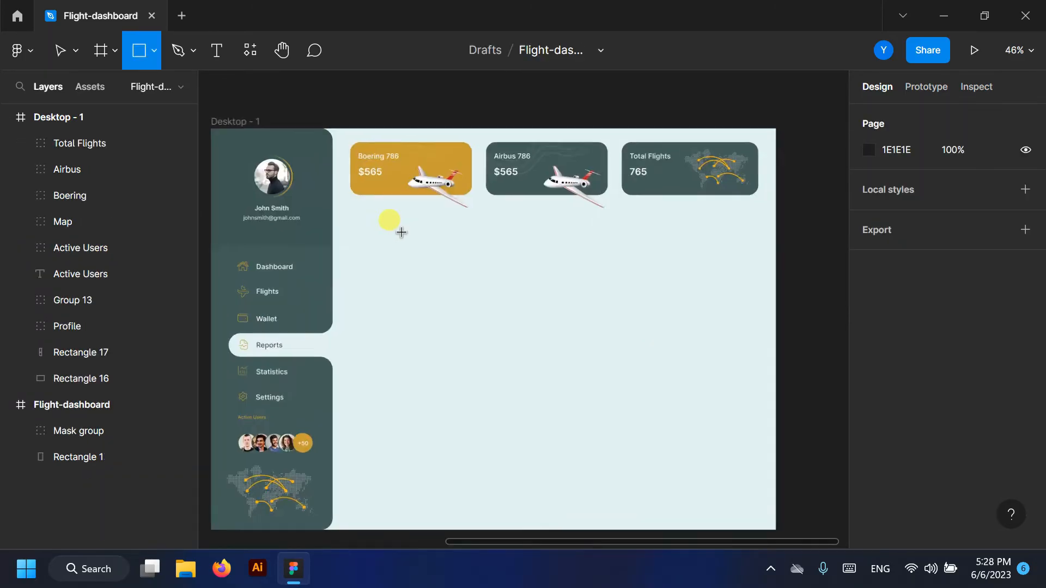
- Draw a wide rectangle below the cards and set its height to 375
scroll(359, 223, up, 3)
drag(345, 214, 476, 368)
drag(572, 380, 692, 388)
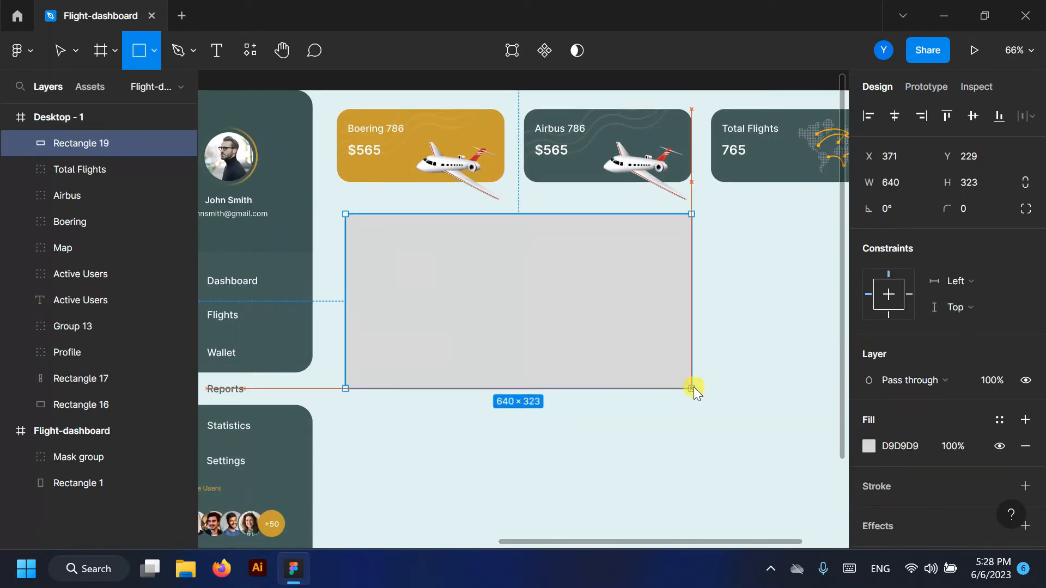
drag(345, 297, 337, 300)
click(977, 184)
text(375)
key(Return)
- Give the new card a corner radius of 20 and a white FFFFFF fill
click(975, 209)
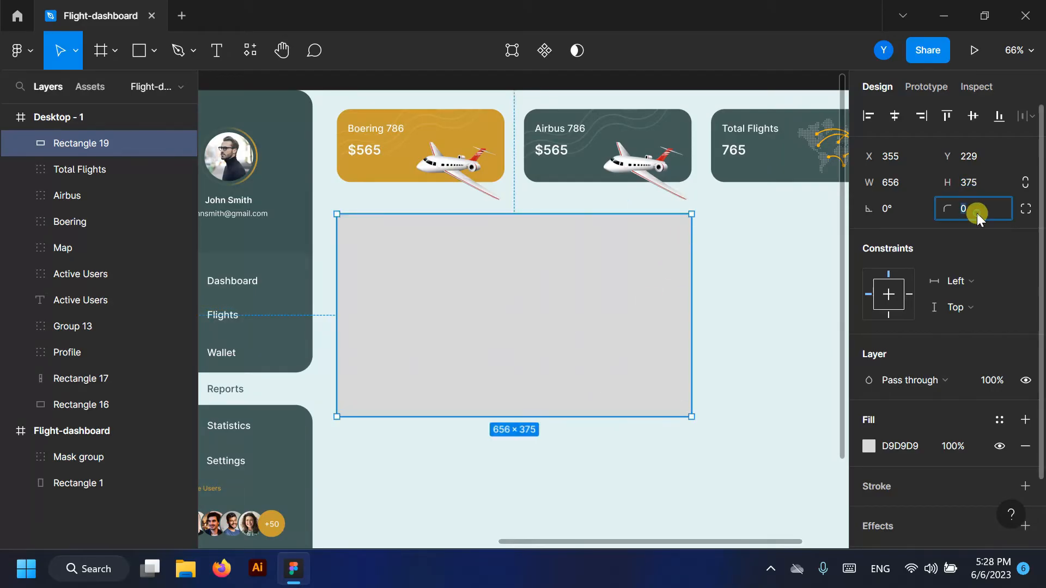
text(8)
key(Return)
text(20)
click(560, 322)
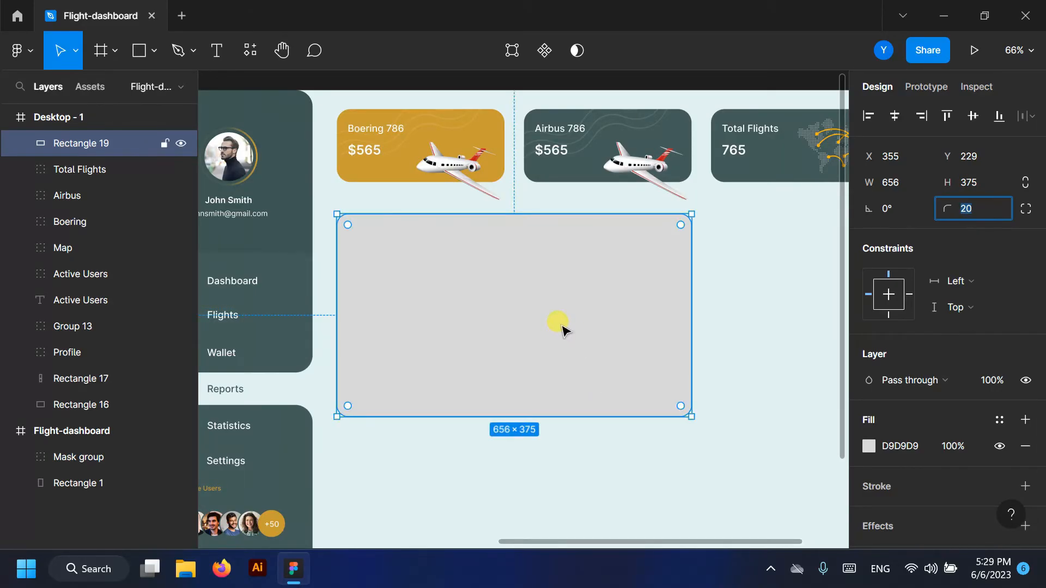
text(ffffff)
key(Return)
- Add a 'Last Trips' text layer inside the card
scroll(782, 263, down, 1)
click(216, 51)
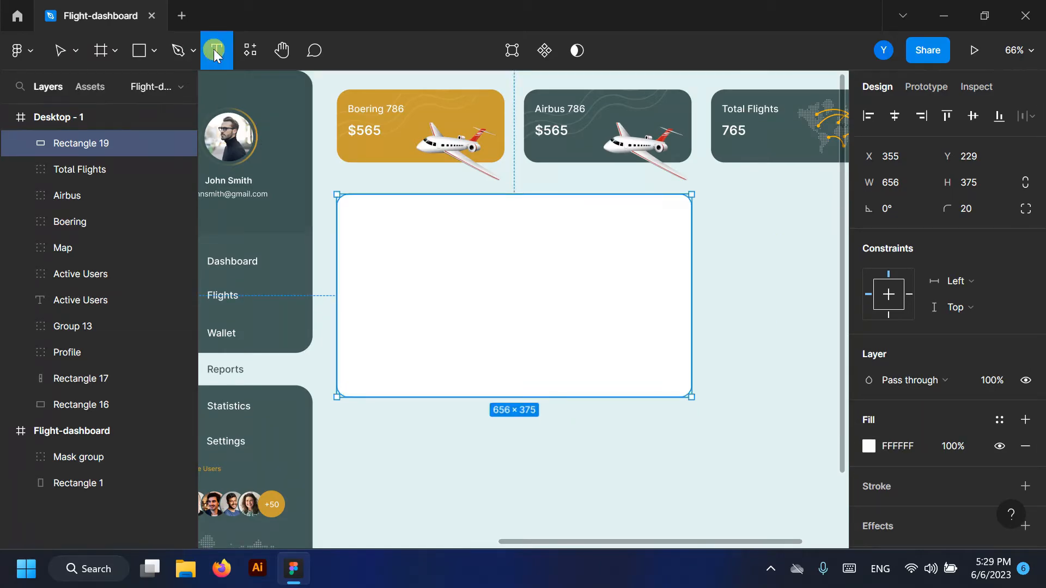
scroll(403, 202, up, 5)
click(412, 240)
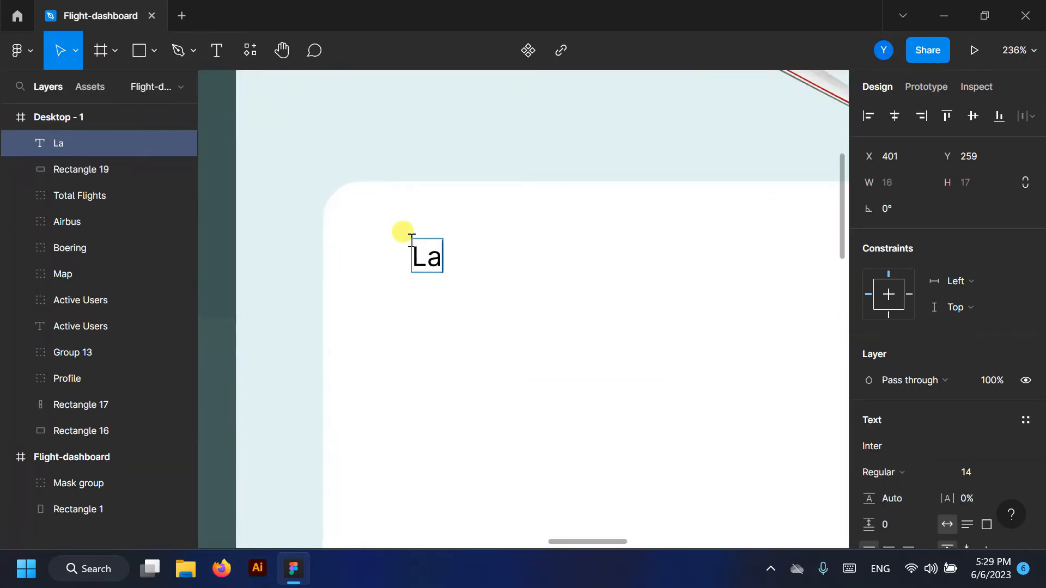
text(Last Trips)
key(Escape)
- Style 'Last Trips' Semi Bold 16 in dark teal 425C5A and move it top-left
scroll(653, 327, down, 1)
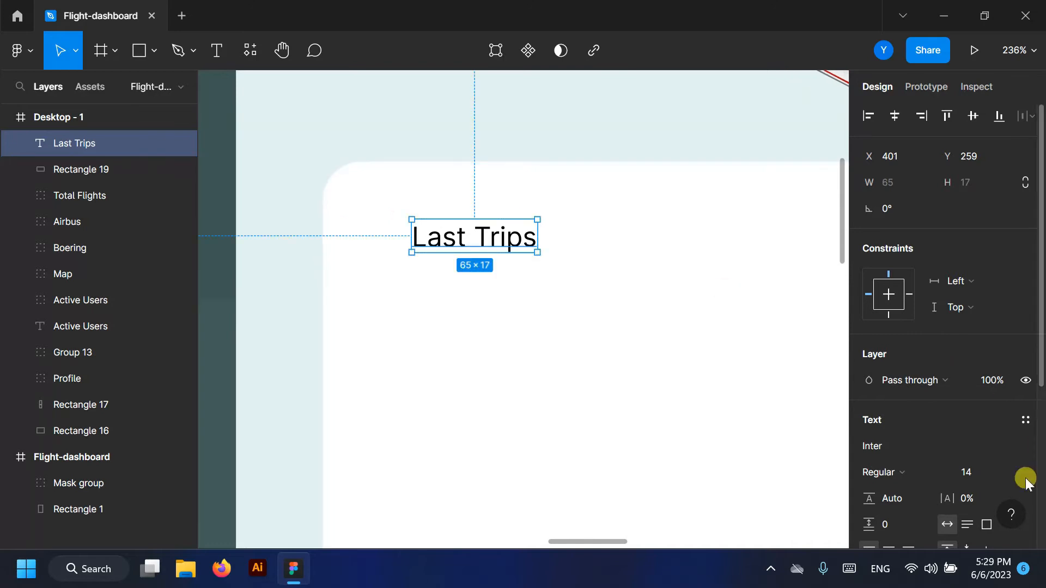
click(1023, 472)
click(988, 349)
click(926, 471)
click(890, 240)
scroll(883, 398, down, 3)
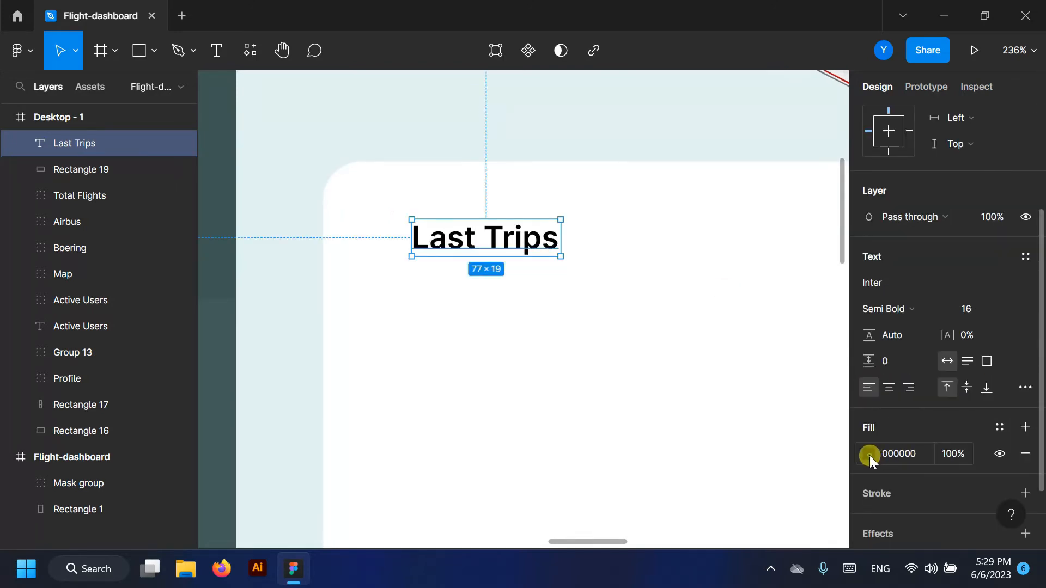
click(869, 453)
click(672, 469)
click(457, 330)
drag(462, 243, 413, 237)
scroll(413, 238, down, 2)
scroll(441, 264, down, 3)
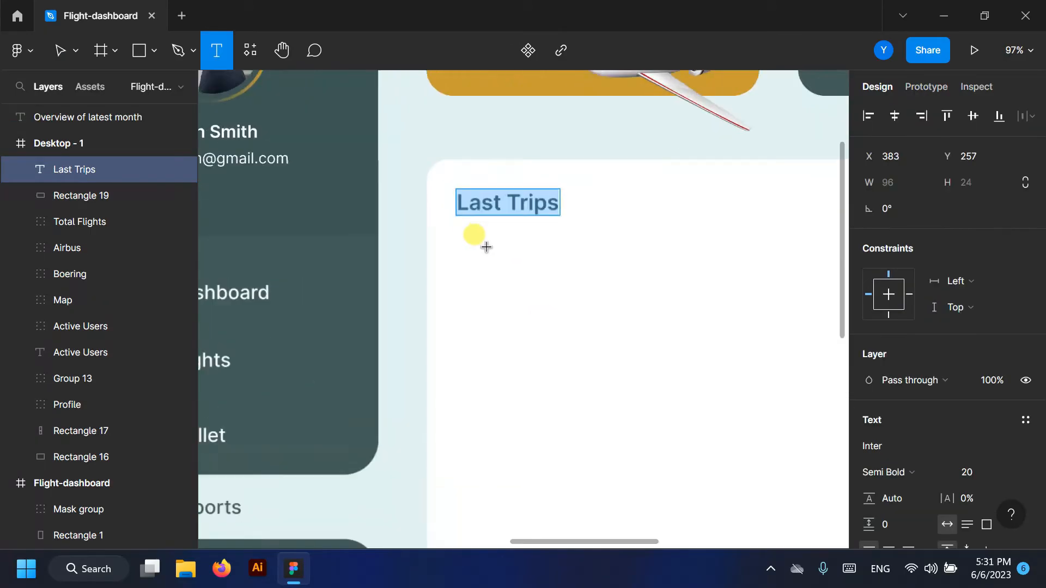
- Add an 'Overview of latest month' subtitle, Regular 14 in 425C5A, under Last Trips
click(472, 249)
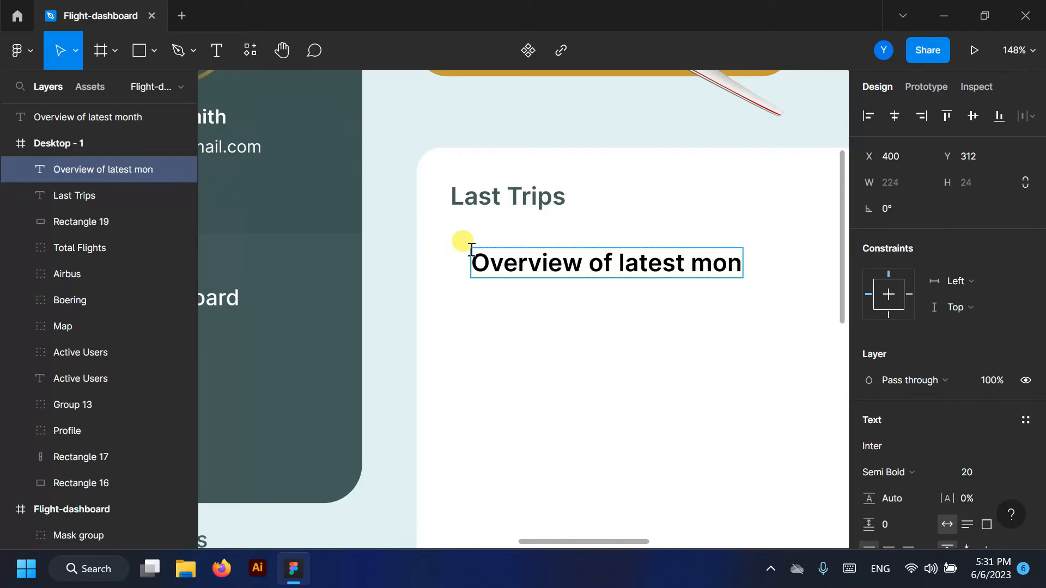
key(ctrl+a)
scroll(961, 381, down, 1)
click(869, 535)
click(671, 470)
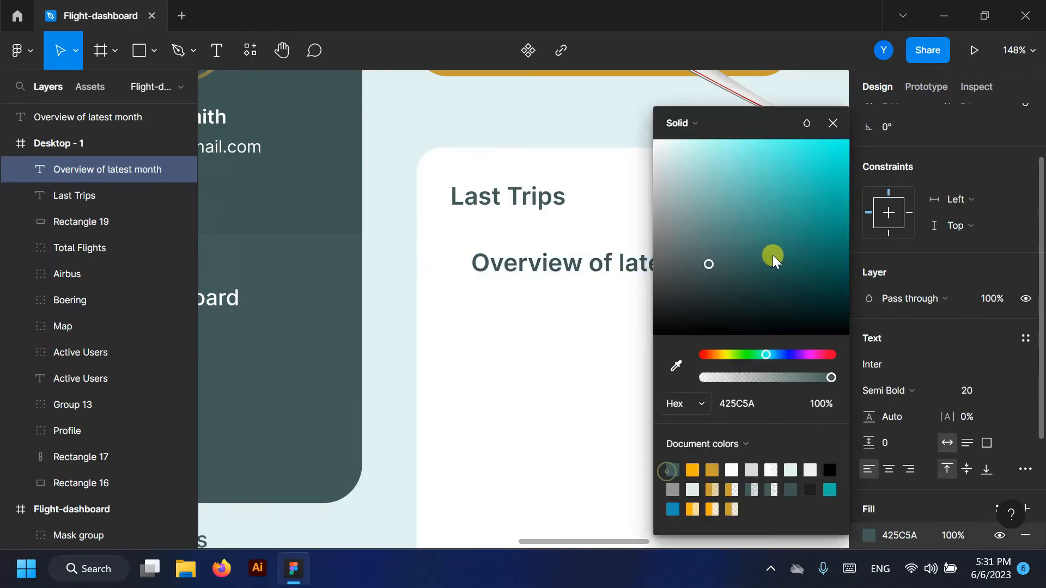
click(833, 124)
click(915, 391)
click(920, 204)
click(999, 407)
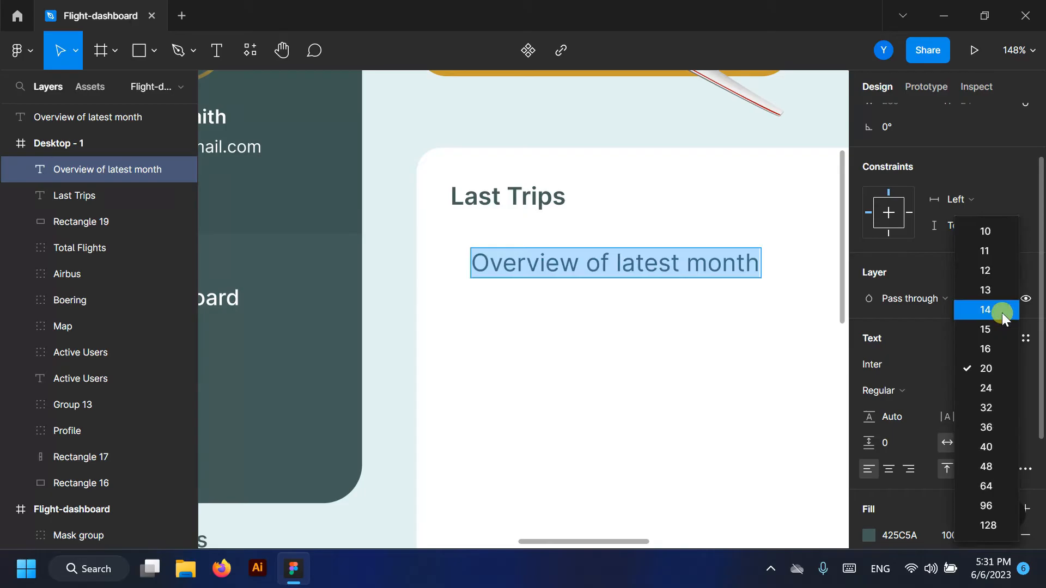
click(1002, 313)
key(Escape)
drag(588, 264, 561, 228)
- Color the Member header dark teal and align it with the titles' left edge
scroll(479, 294, down, 3)
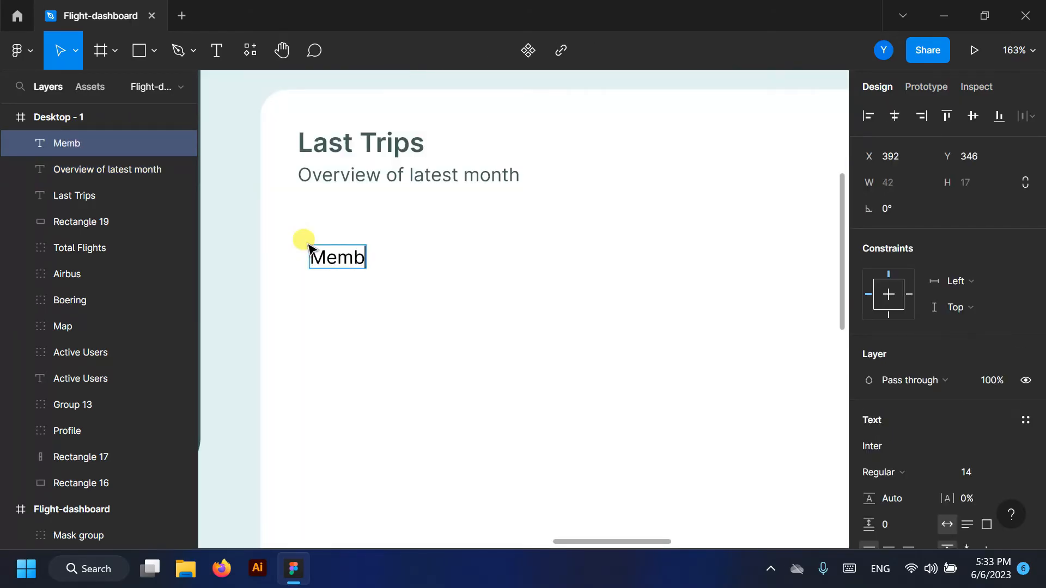
double_click(343, 242)
scroll(894, 449, down, 5)
click(869, 372)
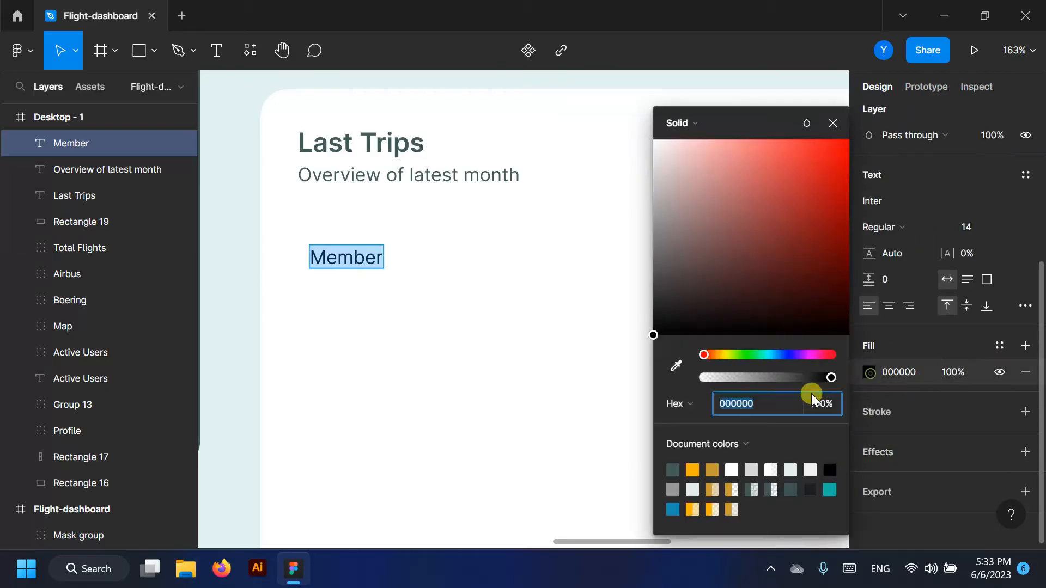
click(672, 470)
click(551, 240)
drag(339, 267, 328, 257)
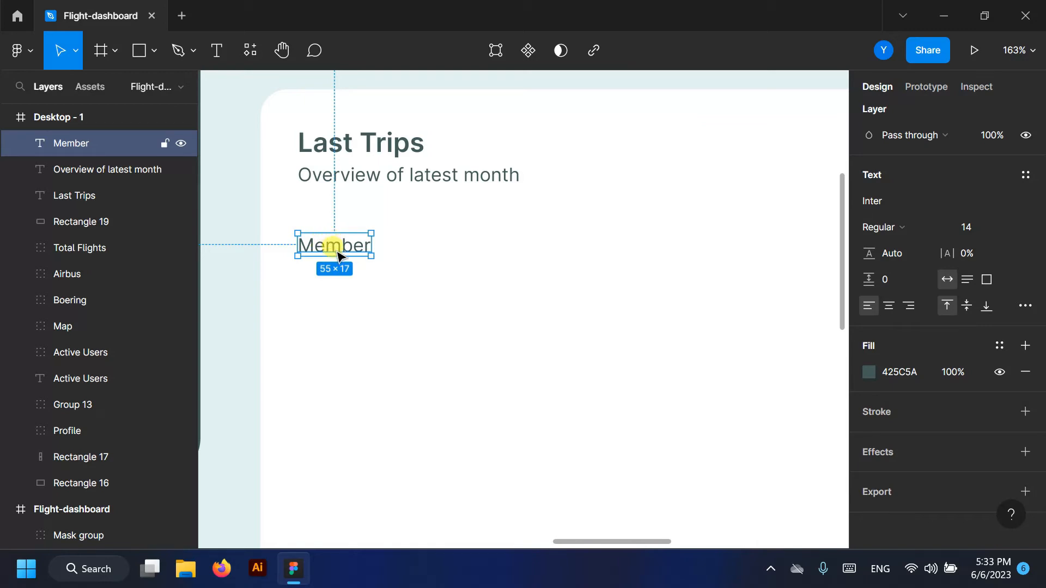
- Duplicate the Member header to the right and rename the copy 'Flight'
drag(343, 244, 566, 254)
double_click(537, 240)
click(553, 246)
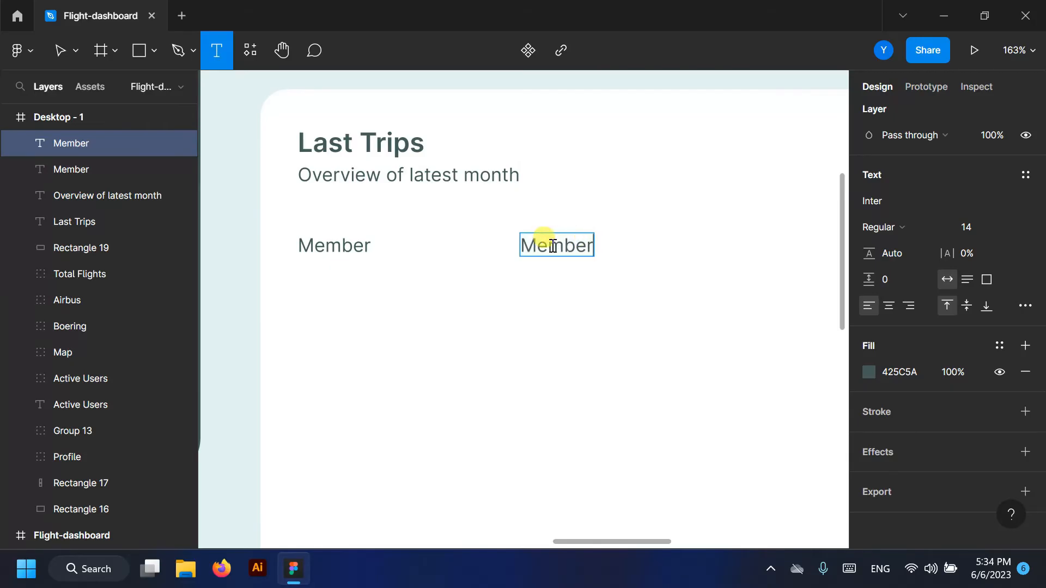
key(BackSpace)
key(BackSpace)
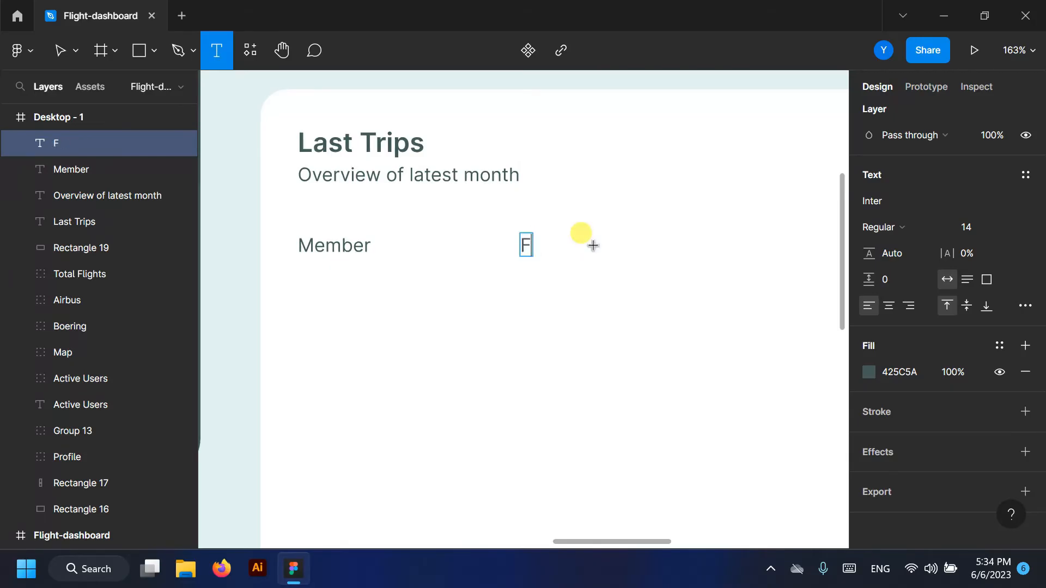
text(Flight)
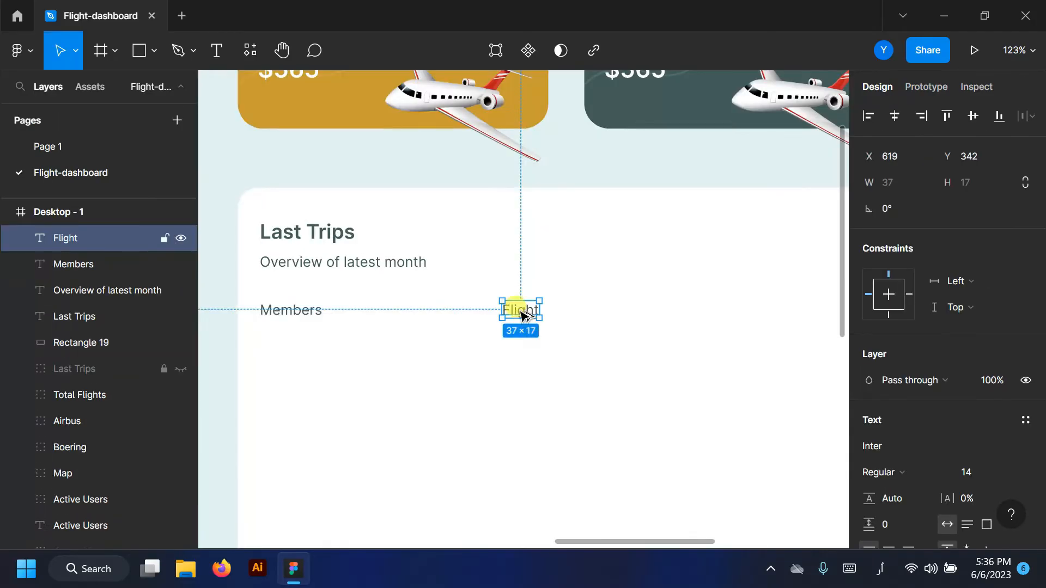
- Duplicate Flight into a third header reading 'Total Members'
drag(518, 305, 635, 310)
key(Return)
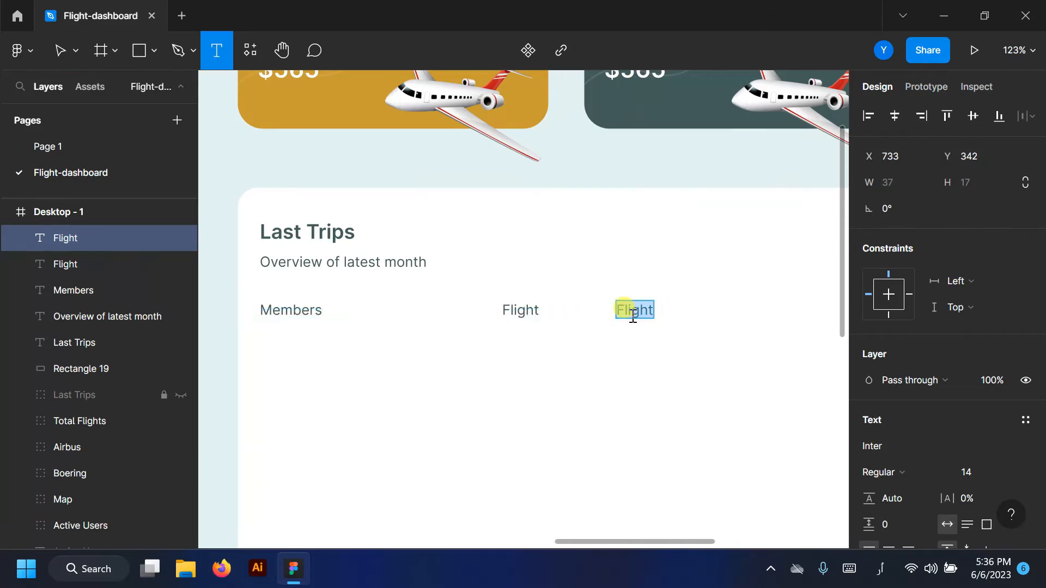
text(F)
key(BackSpace)
text(Total Member)
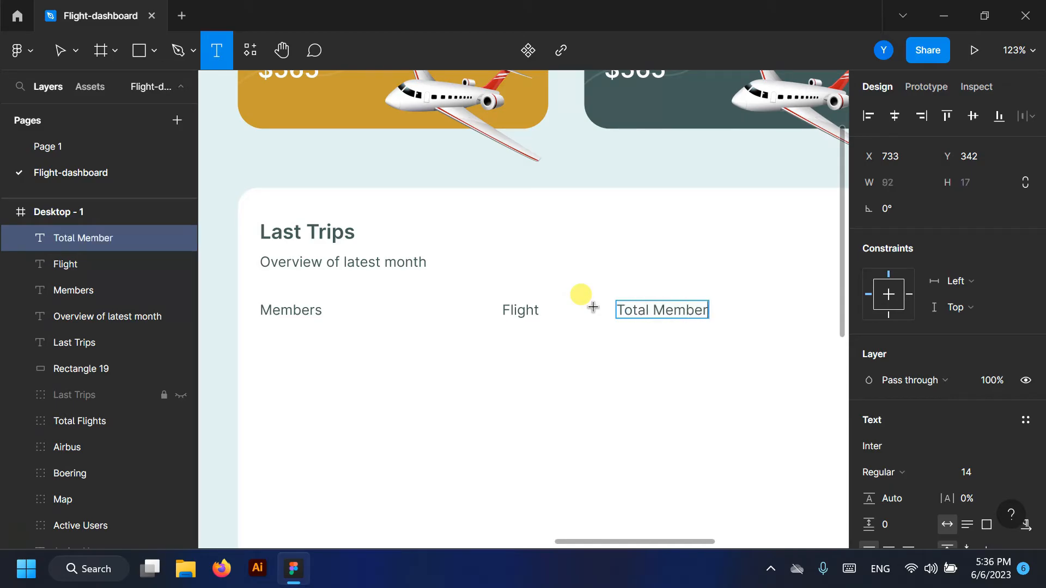
click(62, 49)
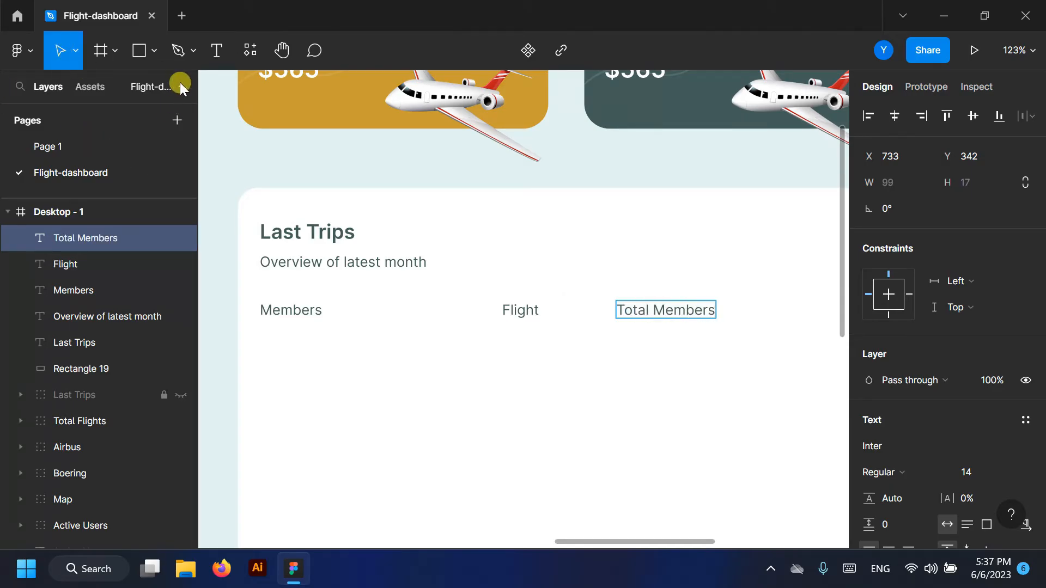
click(180, 86)
scroll(460, 326, down, 2)
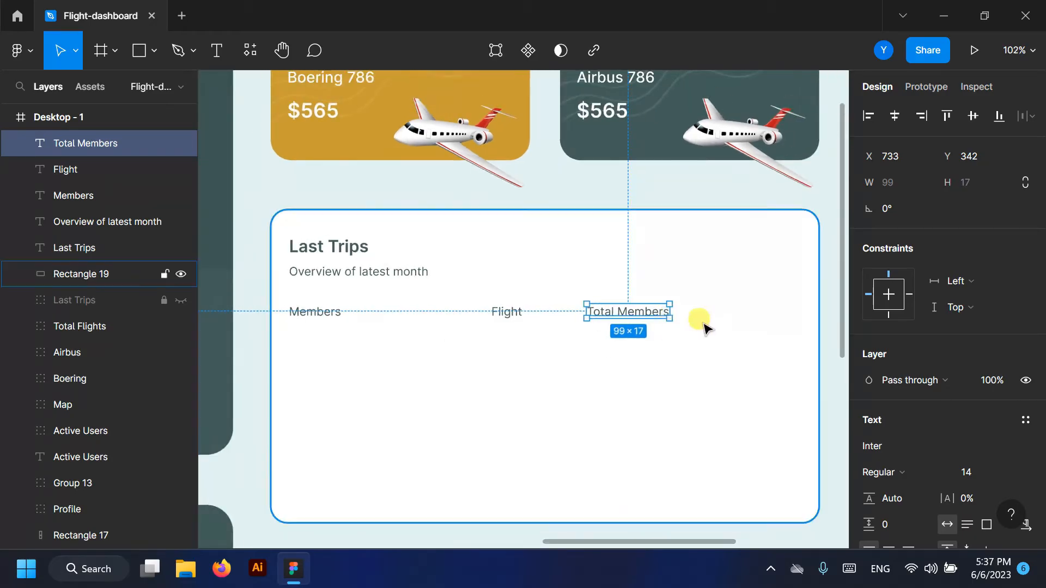
- Duplicate into a fourth 'Ticket Price' header and draw a 30×30 circle at the card's left
drag(635, 313, 748, 315)
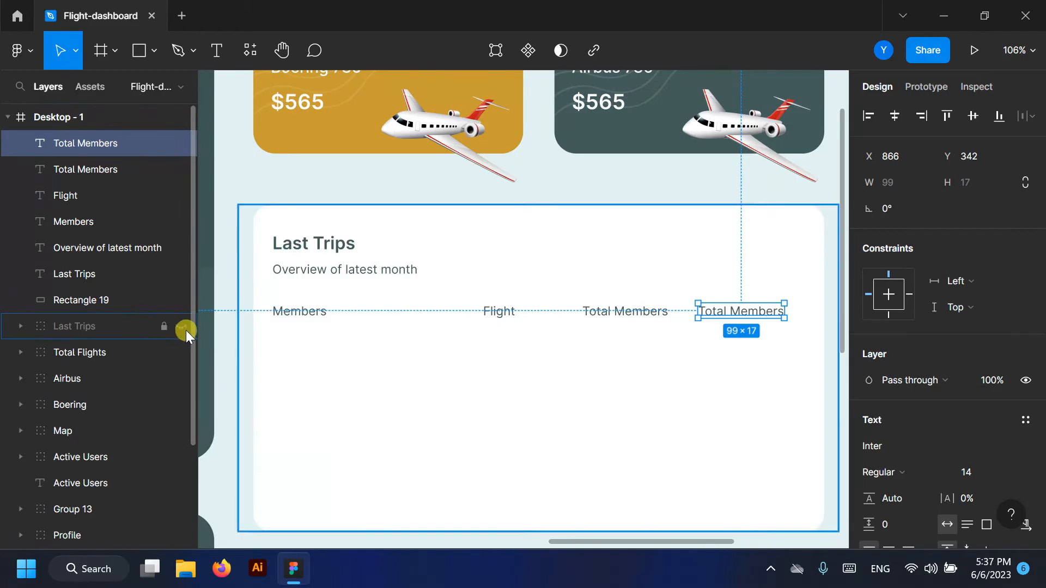
click(183, 300)
click(183, 299)
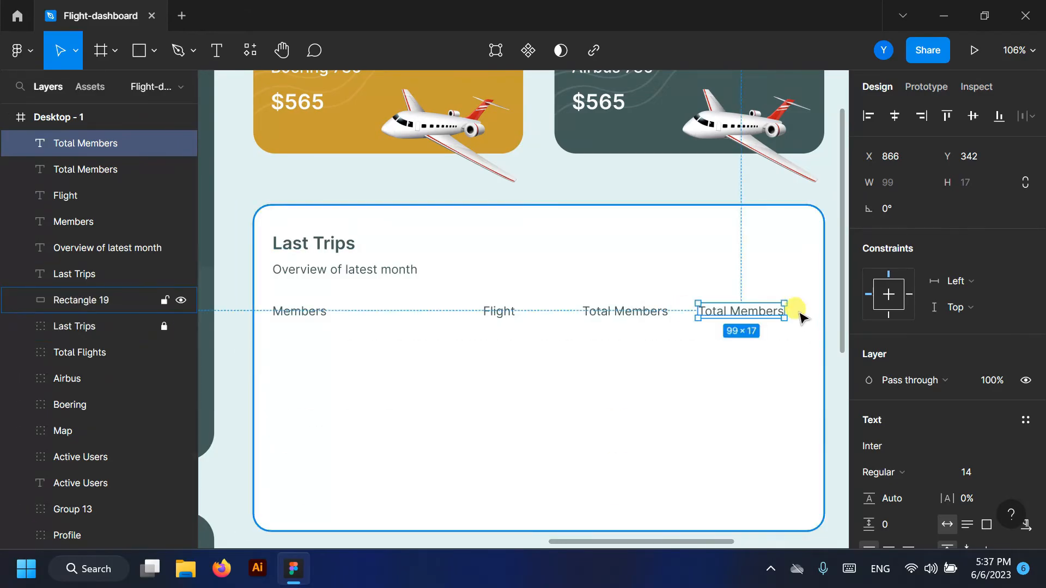
scroll(799, 313, up, 5)
click(216, 50)
click(439, 307)
drag(477, 305, 735, 297)
text(icket Pri)
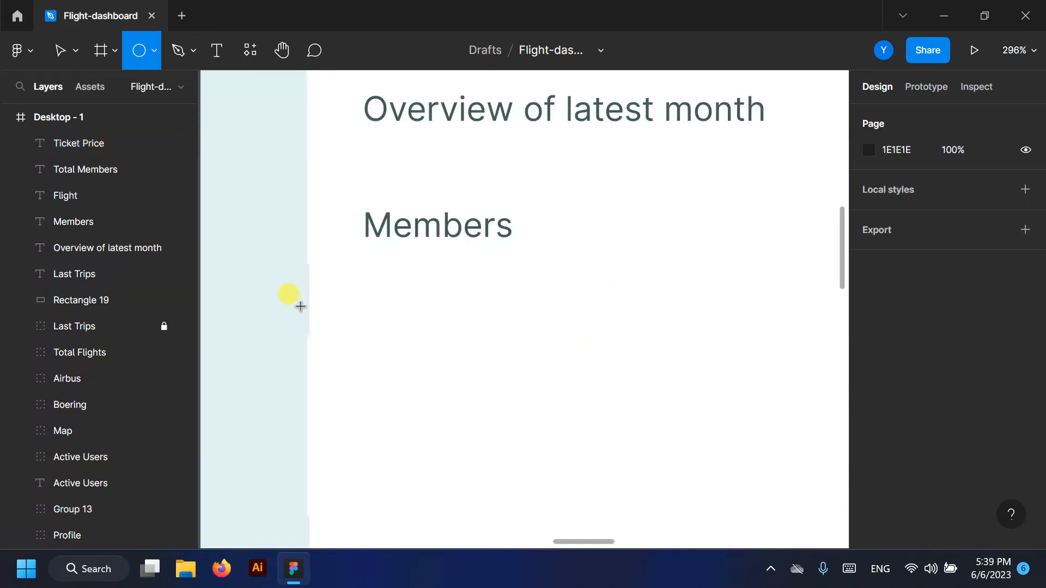
mouse_move(295, 287)
mouse_down()
mouse_move(364, 361)
mouse_move(312, 315)
mouse_up()
- Fill the notch circle with the sampled light teal E3F2F1 and duplicate it to the card's right edge
click(868, 446)
click(675, 366)
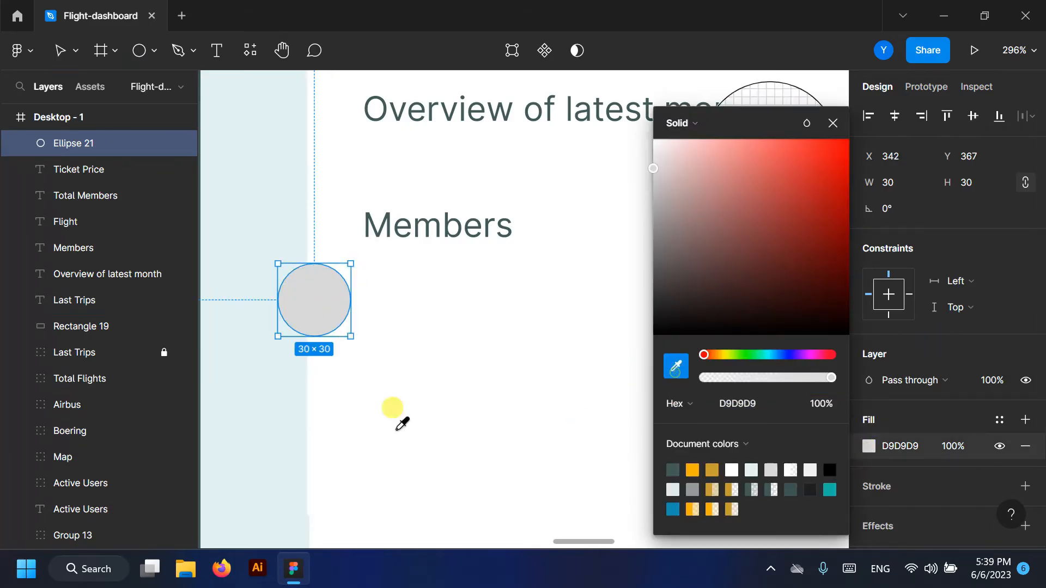
click(390, 409)
click(833, 123)
scroll(297, 327, down, 10)
drag(297, 324, 680, 306)
- Draw a divider line across the card under the headers
click(155, 50)
click(103, 110)
scroll(523, 305, up, 4)
scroll(537, 295, down, 1)
drag(217, 312, 762, 307)
scroll(475, 300, up, 1)
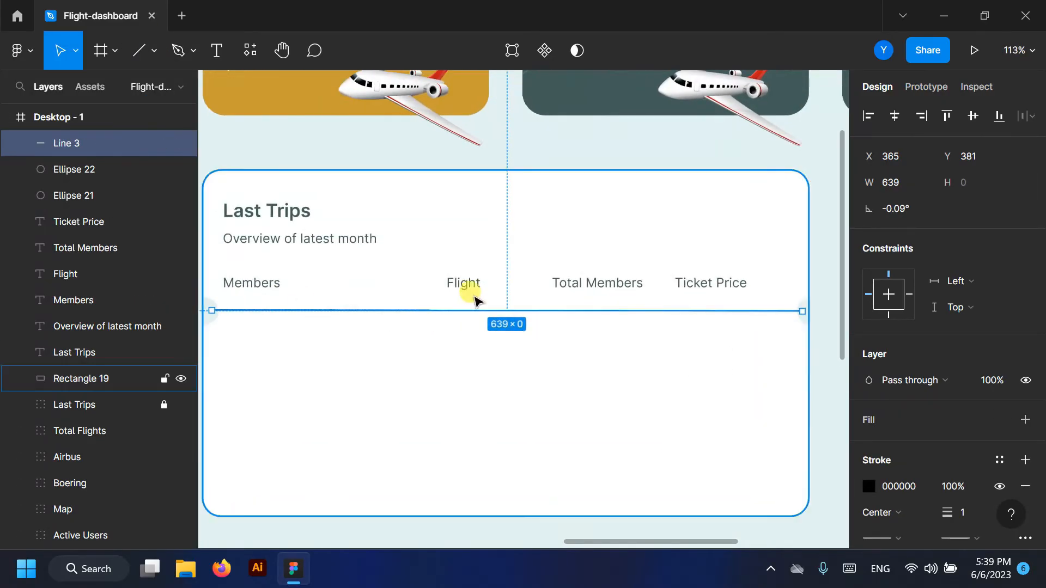
scroll(224, 301, up, 10)
- Give the divider a light teal E3F2F1 dashed stroke with dash value 5
click(869, 487)
click(674, 364)
click(291, 327)
click(833, 123)
scroll(1024, 340, down, 1)
click(1025, 457)
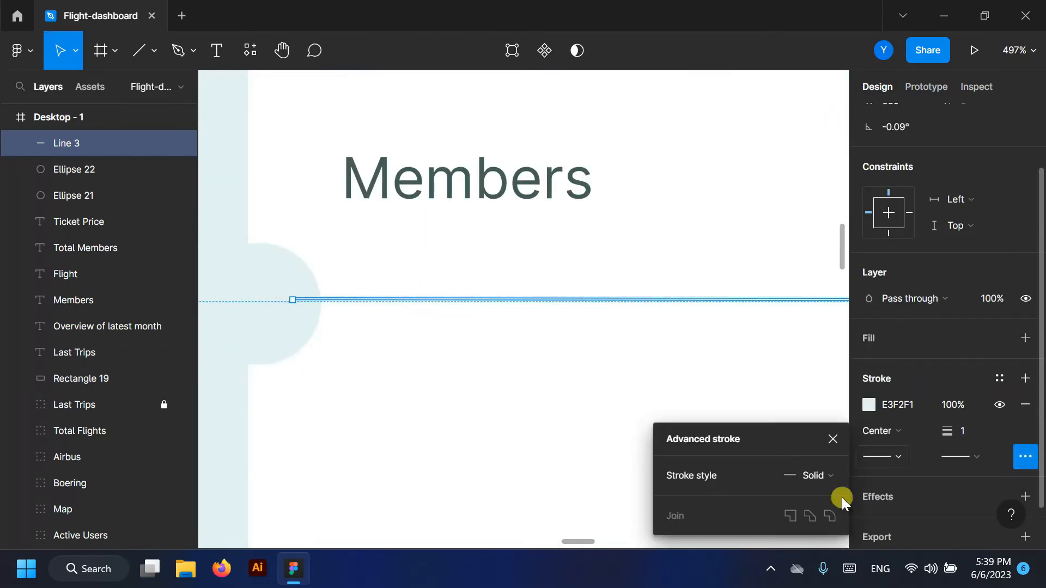
click(817, 475)
click(825, 486)
text(5)
click(832, 361)
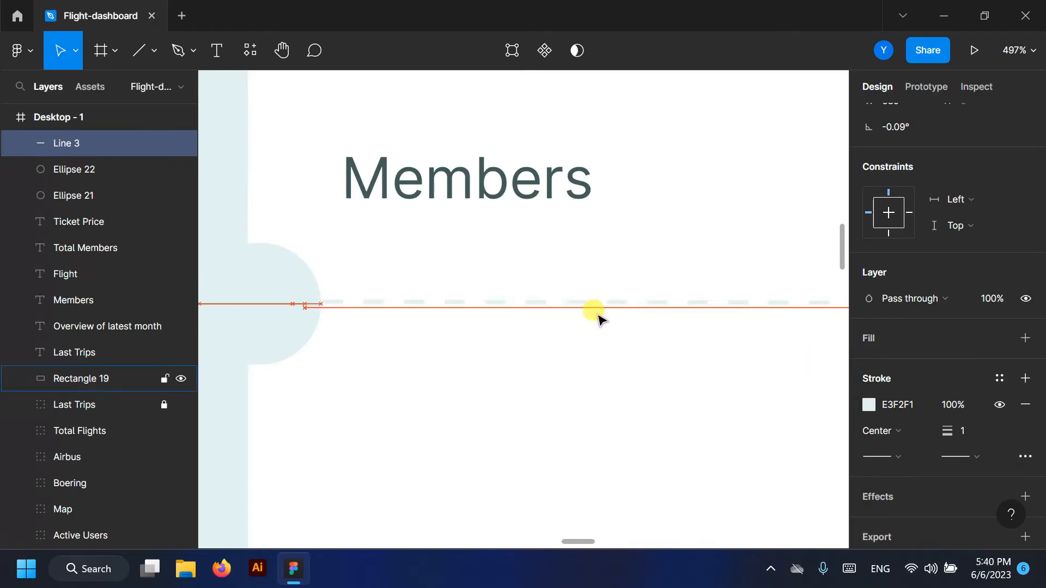
- Set the divider line's stroke weight to 2
scroll(493, 371, down, 7)
click(379, 330)
scroll(494, 371, up, 3)
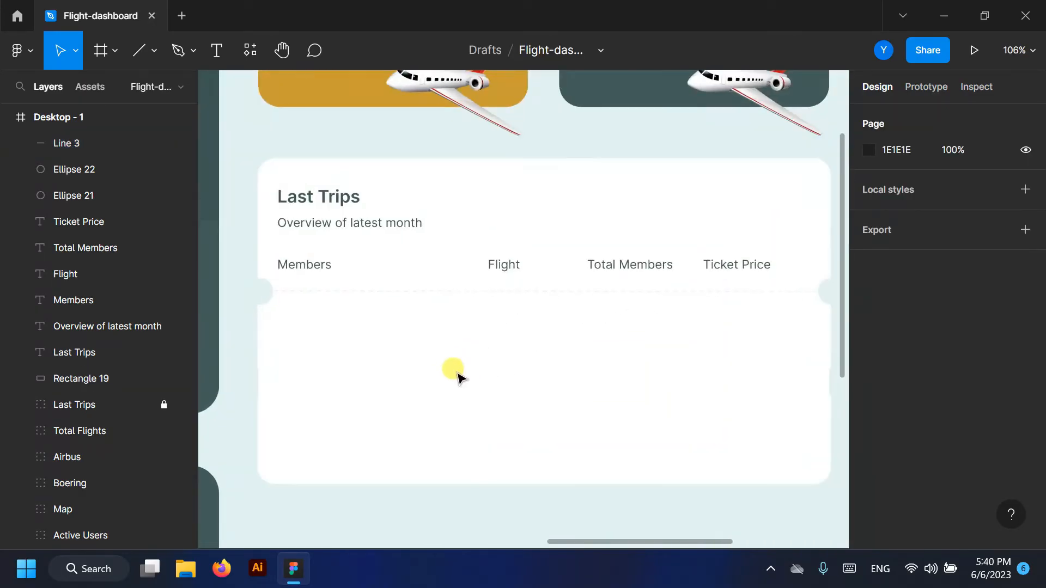
scroll(458, 373, up, 1)
click(66, 144)
scroll(435, 147, down, 3)
scroll(335, 226, up, 3)
scroll(385, 156, up, 3)
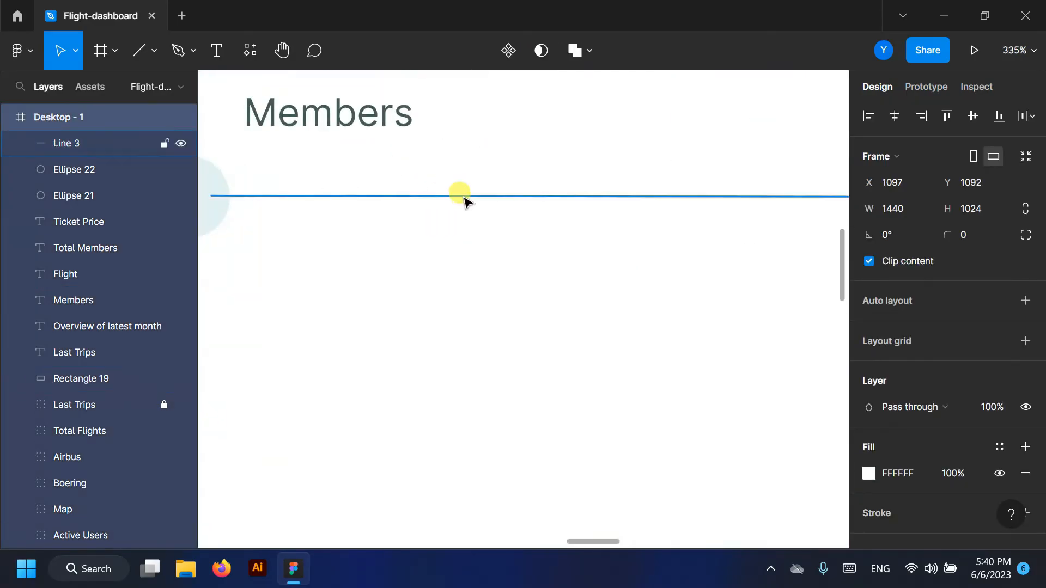
click(463, 197)
scroll(1010, 378, down, 2)
click(974, 432)
text(2)
key(Return)
scroll(472, 295, down, 4)
scroll(472, 294, down, 5)
- Nudge the Ticket Price and Total Members headers slightly right
click(402, 339)
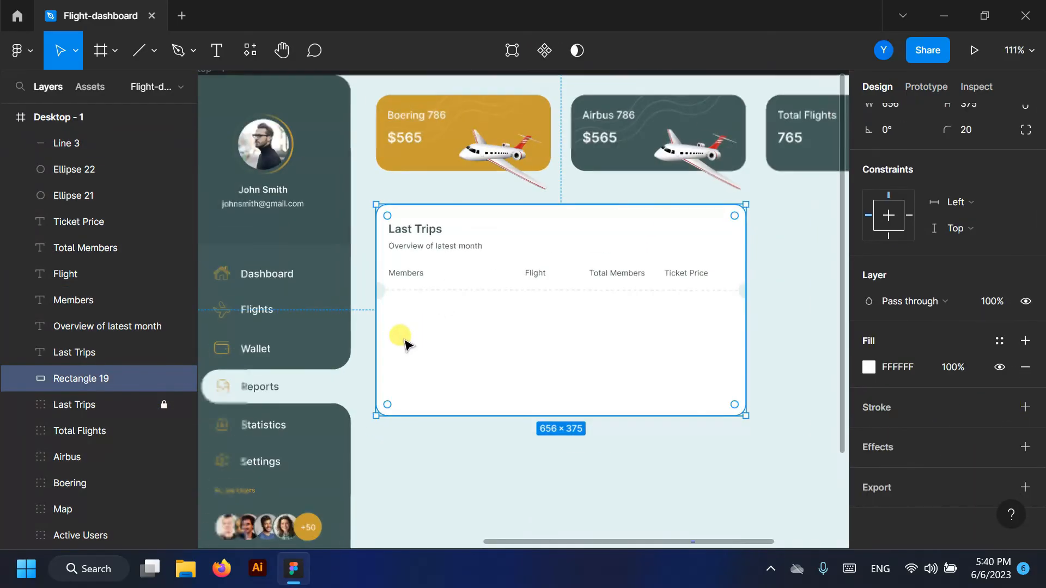
click(700, 273)
drag(694, 275, 696, 279)
drag(622, 277, 627, 277)
- Move an Active Users avatar Mask group onto the Last Trips card under Members
scroll(412, 313, up, 3)
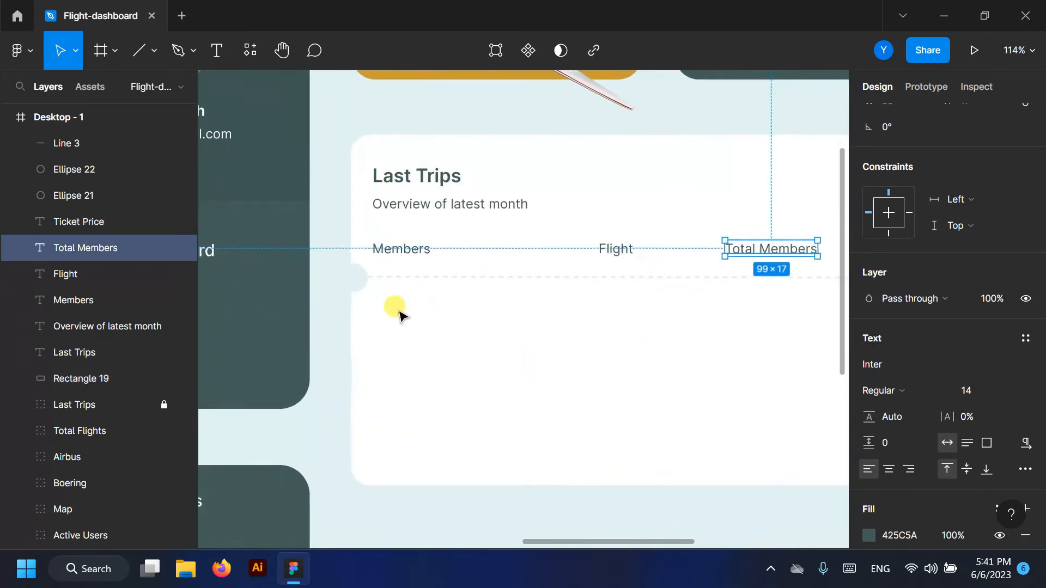
click(181, 405)
click(180, 405)
scroll(484, 404, down, 3)
drag(485, 404, 529, 318)
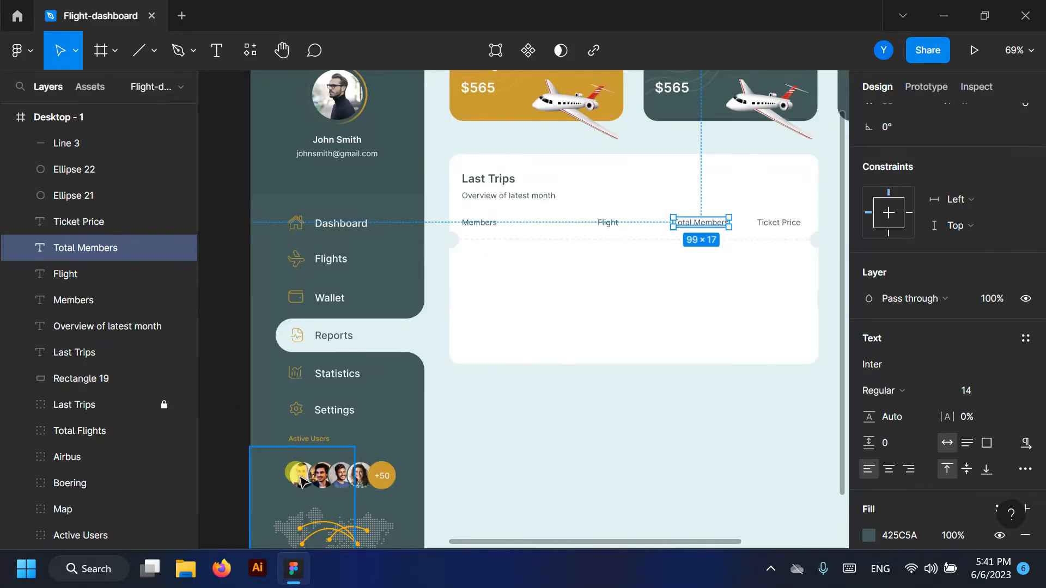
ctrl+click(301, 476)
click(81, 290)
drag(303, 479, 480, 263)
click(41, 394)
click(41, 394)
click(41, 212)
drag(79, 299, 76, 132)
- Move the avatar Mask group layer to the top of Desktop - 1
click(21, 170)
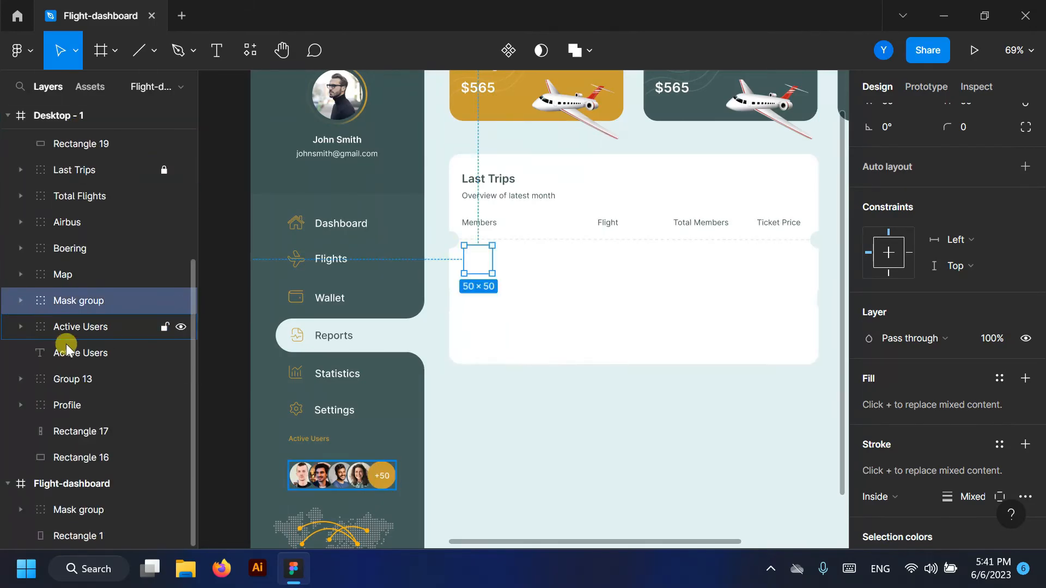
scroll(67, 348, up, 3)
drag(112, 162, 112, 164)
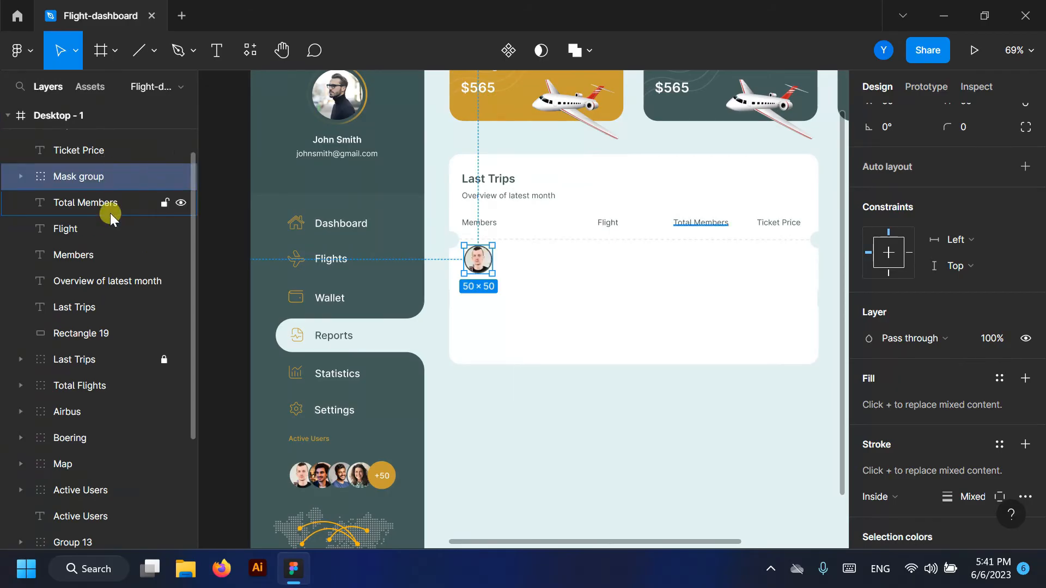
scroll(100, 236, up, 2)
drag(107, 245, 136, 155)
scroll(451, 252, up, 10)
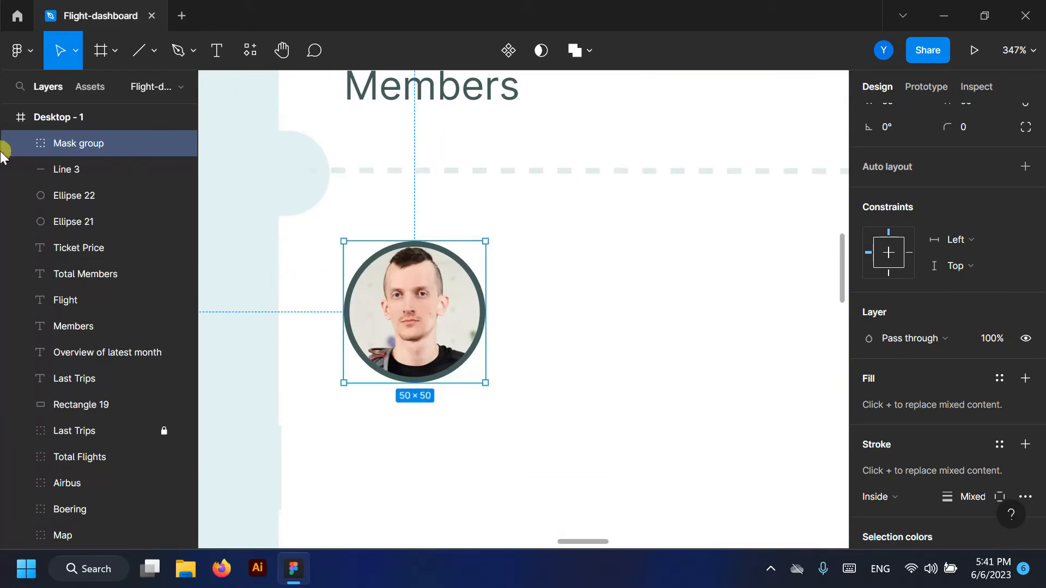
- Delete the avatar's Ellipse 4 ring and rename the group 'Image'
click(20, 143)
click(92, 169)
key(Delete)
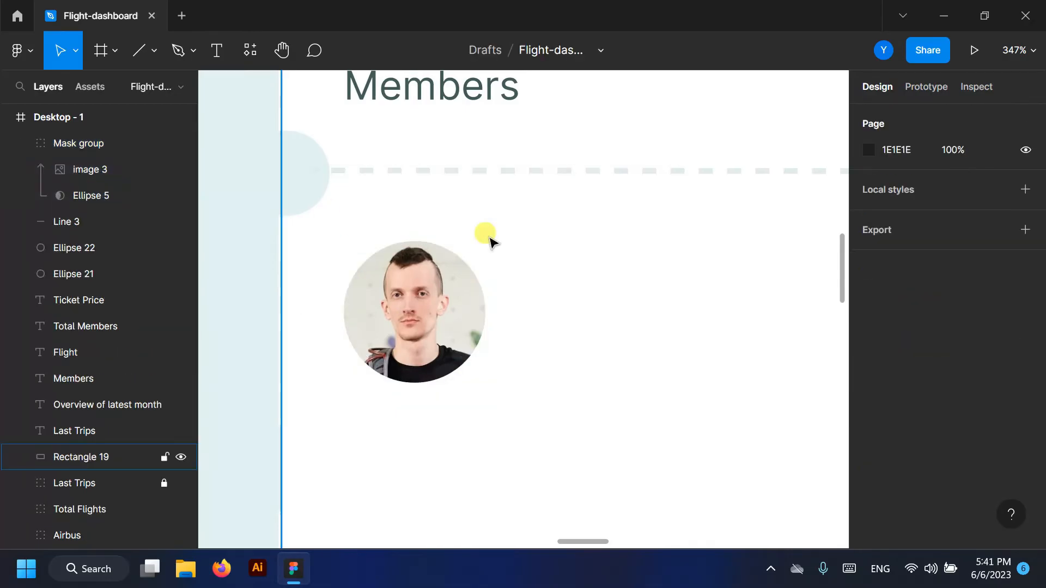
click(20, 143)
click(34, 147)
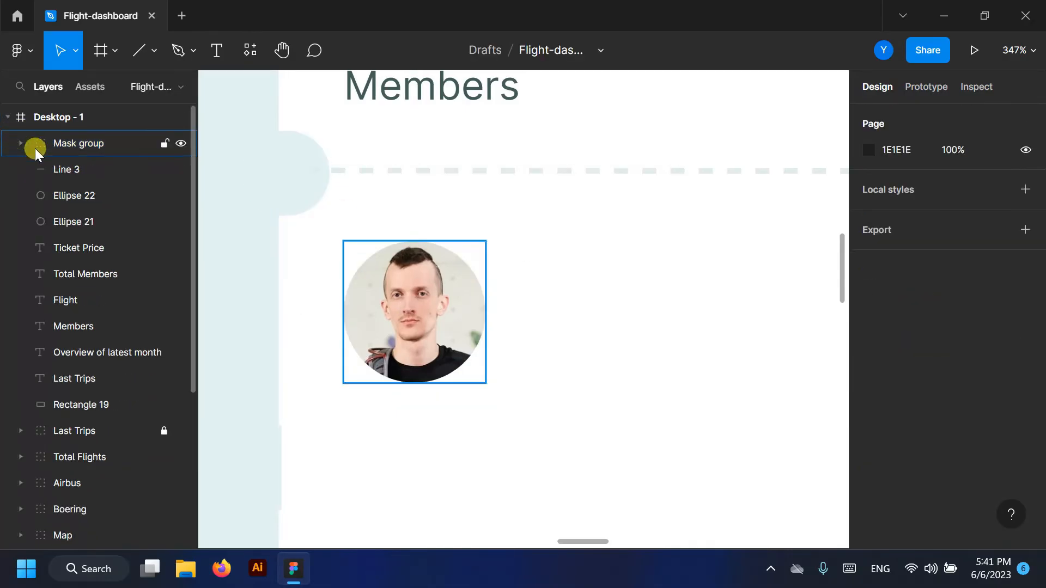
click(71, 142)
text(Image)
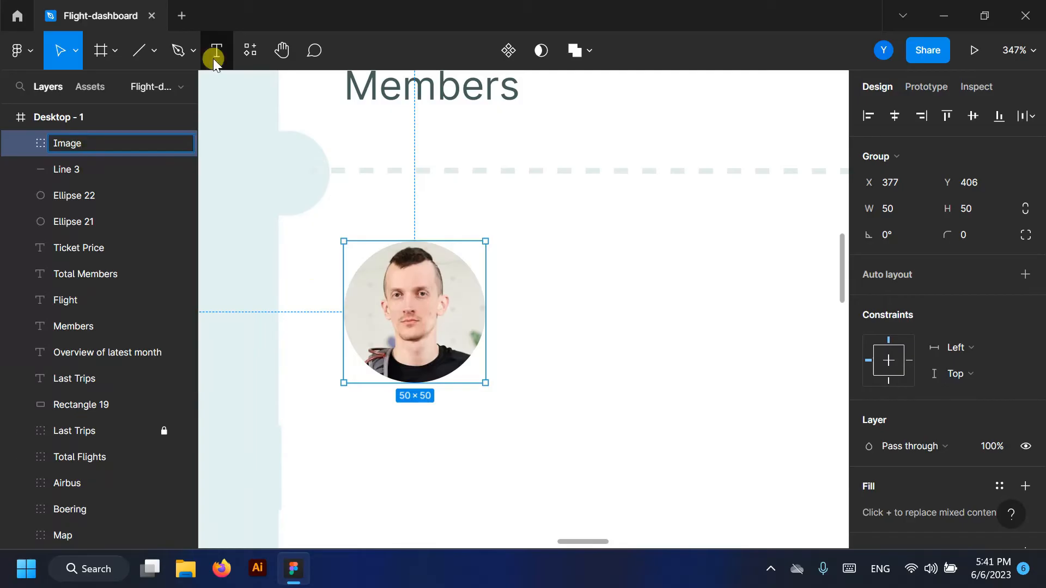
click(243, 287)
- Start a text box beside the avatar for the member's name
scroll(416, 289, down, 7)
click(216, 50)
scroll(486, 298, up, 7)
click(371, 295)
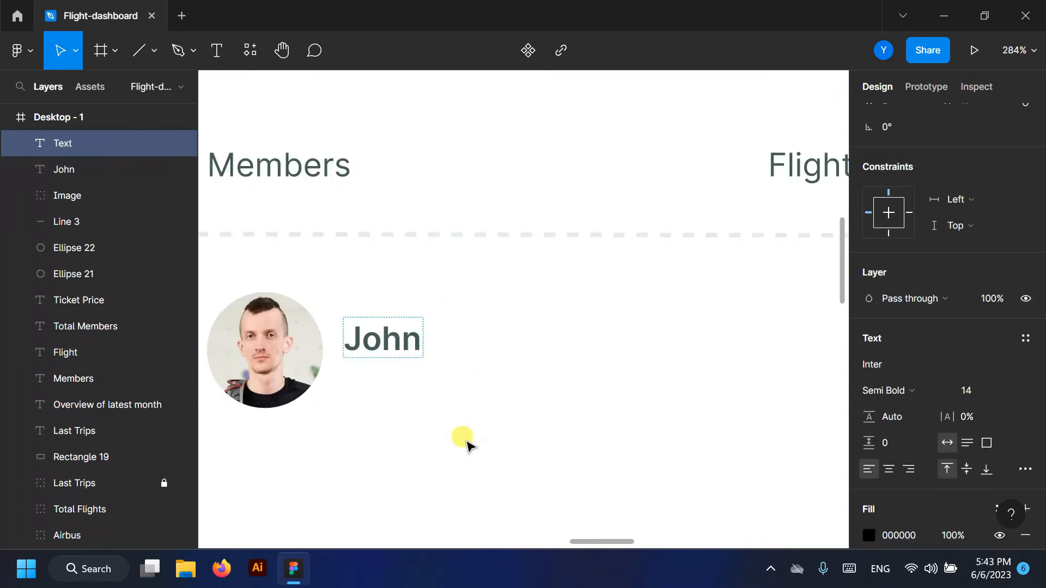
- Place the name beside the avatar and add a copy below containing the member's e-mail address
click(464, 439)
drag(381, 338, 354, 387)
click(216, 50)
scroll(359, 371, up, 3)
double_click(438, 393)
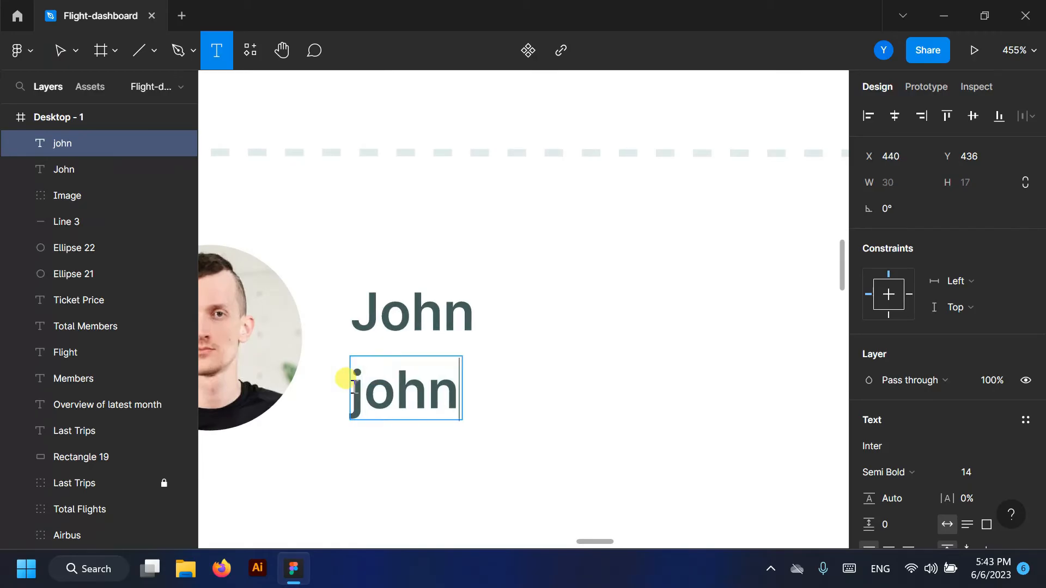
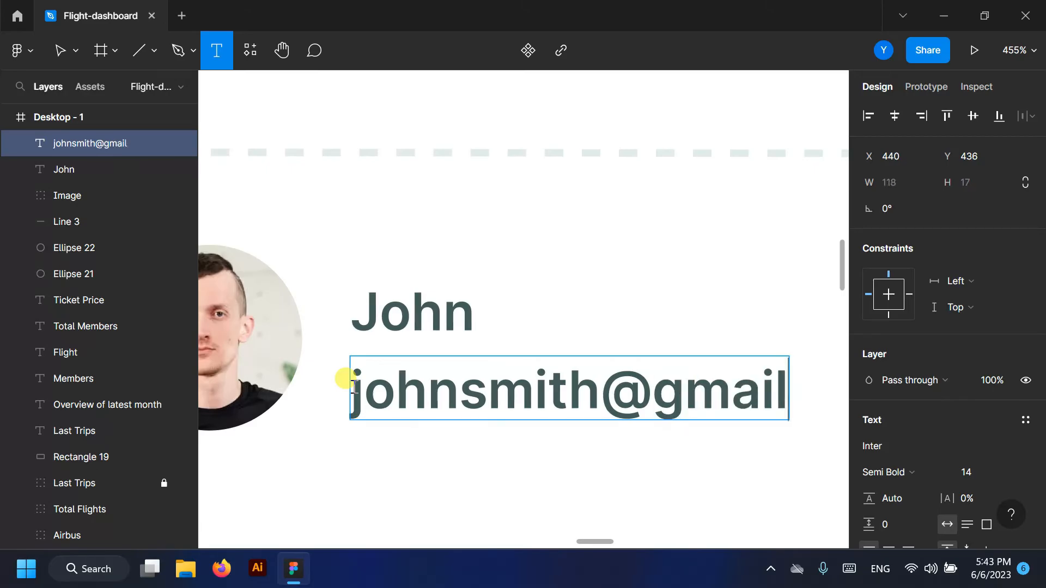
scroll(349, 387, down, 5)
- Set the e-mail text to Inter Regular, size 12
key(ctrl+a)
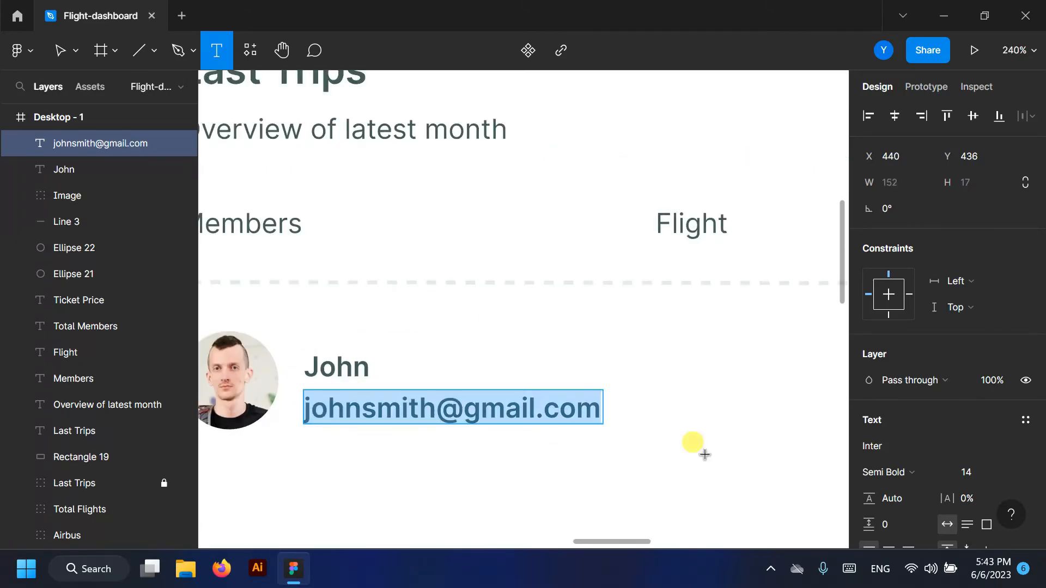
click(1009, 471)
click(994, 271)
click(889, 472)
click(900, 204)
click(62, 47)
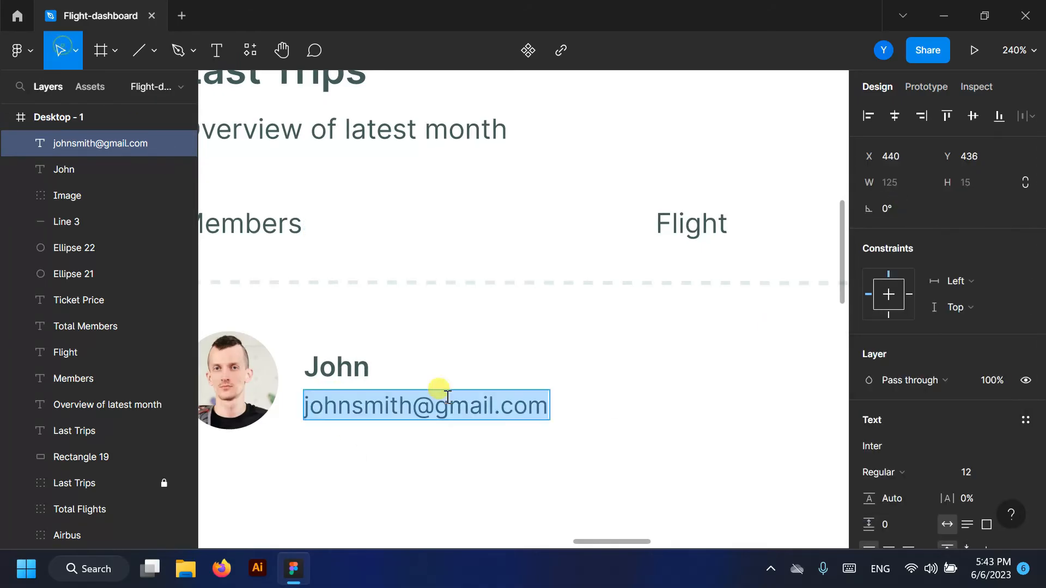
key(Escape)
- Start a text box under Flight for the flight name
scroll(409, 401, down, 2)
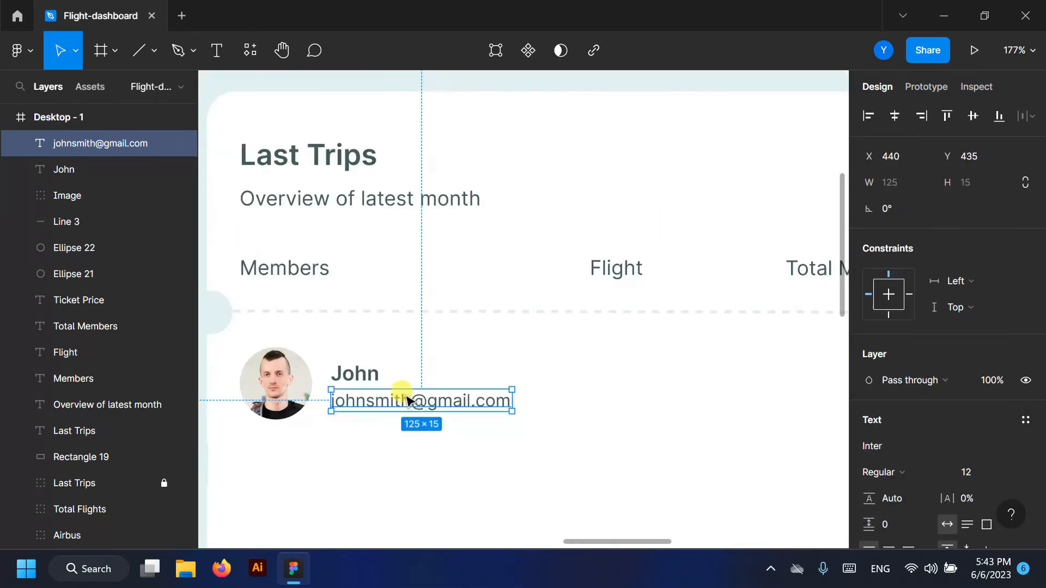
scroll(532, 350, up, 3)
key(t)
click(541, 361)
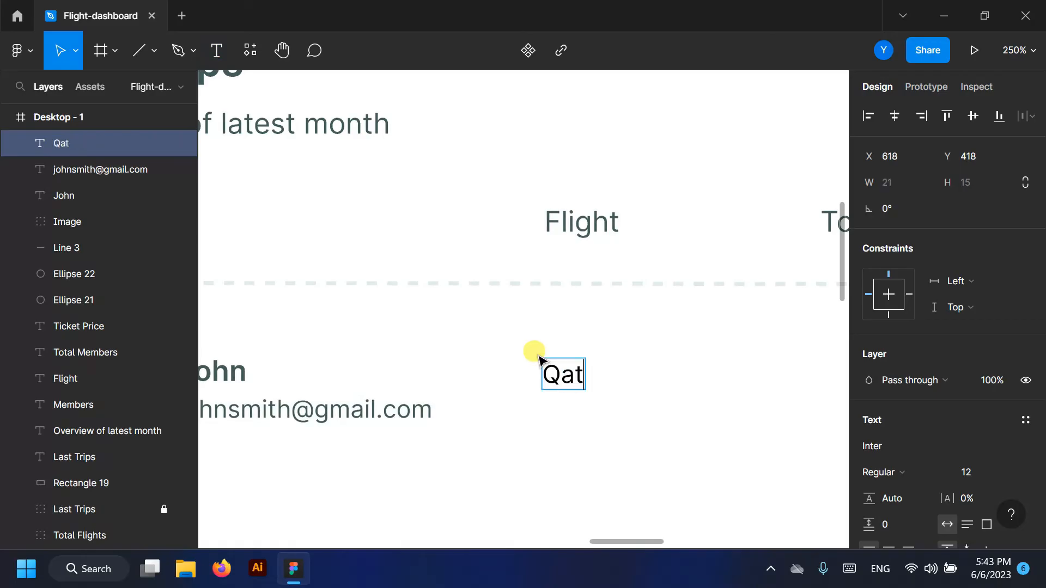
- Colour the 'Qatar' label dark grey 425C5A and place it under the Flight column
key(ctrl+a)
scroll(915, 468, down, 3)
click(869, 454)
click(674, 469)
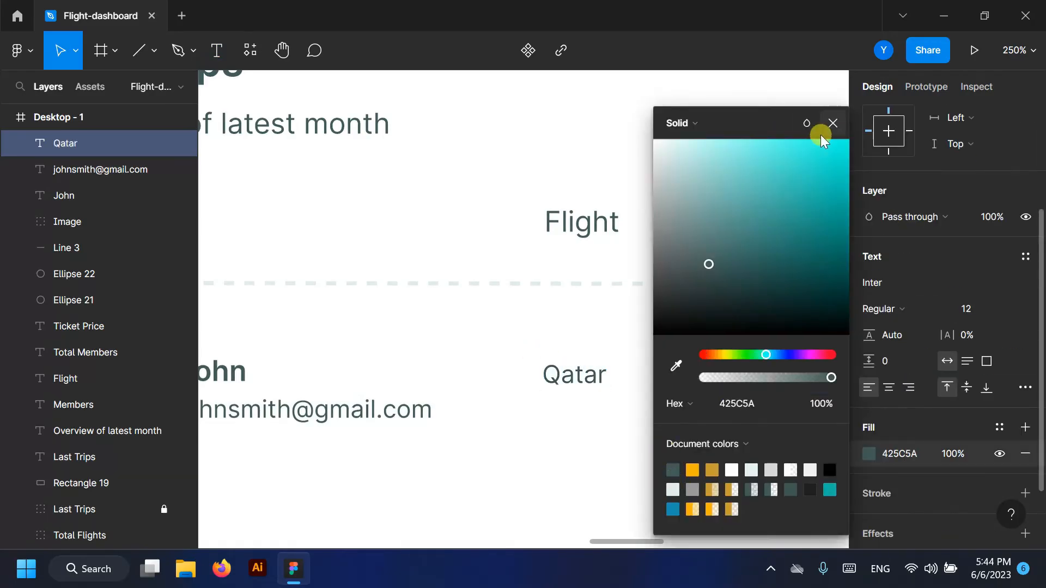
click(833, 123)
key(Escape)
mouse_move(562, 398)
mouse_down()
mouse_move(581, 373)
mouse_move(576, 387)
mouse_up()
- Draw a 44×44 circle under Total Members
scroll(490, 365, down, 2)
click(154, 51)
click(89, 145)
scroll(362, 264, down, 3)
scroll(515, 302, up, 4)
drag(520, 290, 597, 370)
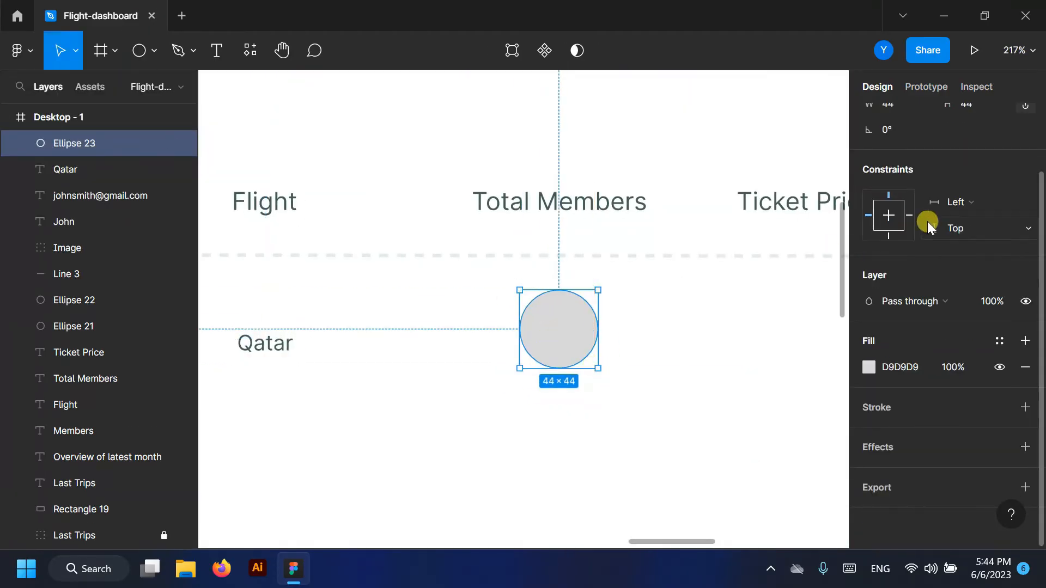
- Resize the circle to 45 px and fill it gold C99C33
scroll(929, 227, up, 3)
click(982, 182)
key(Up)
drag(551, 330, 558, 342)
scroll(578, 317, down, 3)
click(868, 447)
click(707, 450)
click(831, 117)
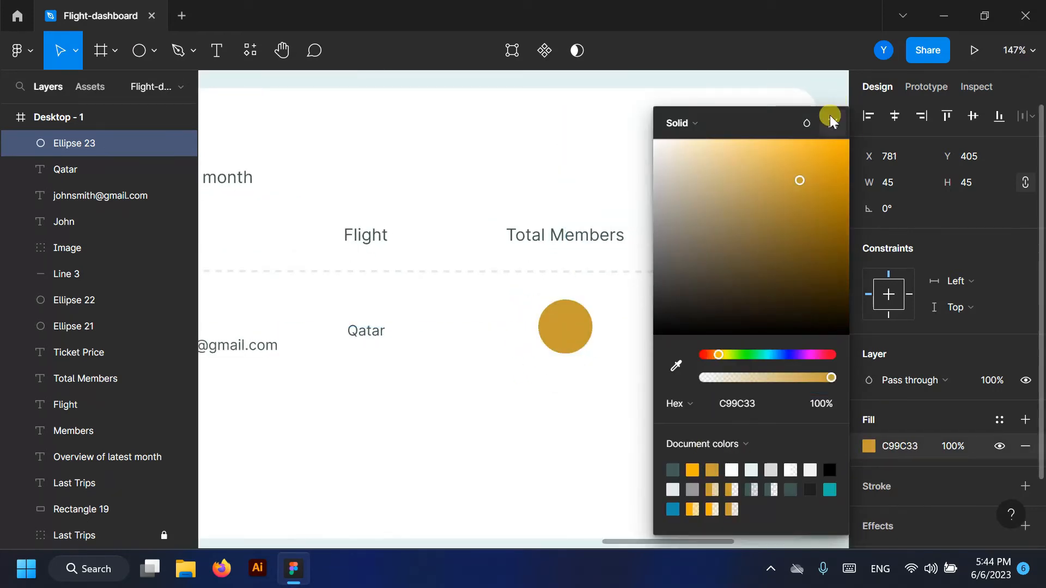
- Add a Semi Bold 14 '2' centred inside the gold circle
scroll(545, 318, up, 4)
key(t)
click(568, 308)
key(ctrl+a)
click(893, 472)
click(897, 242)
scroll(1024, 381, down, 3)
click(993, 312)
click(986, 310)
key(Escape)
drag(576, 326, 573, 330)
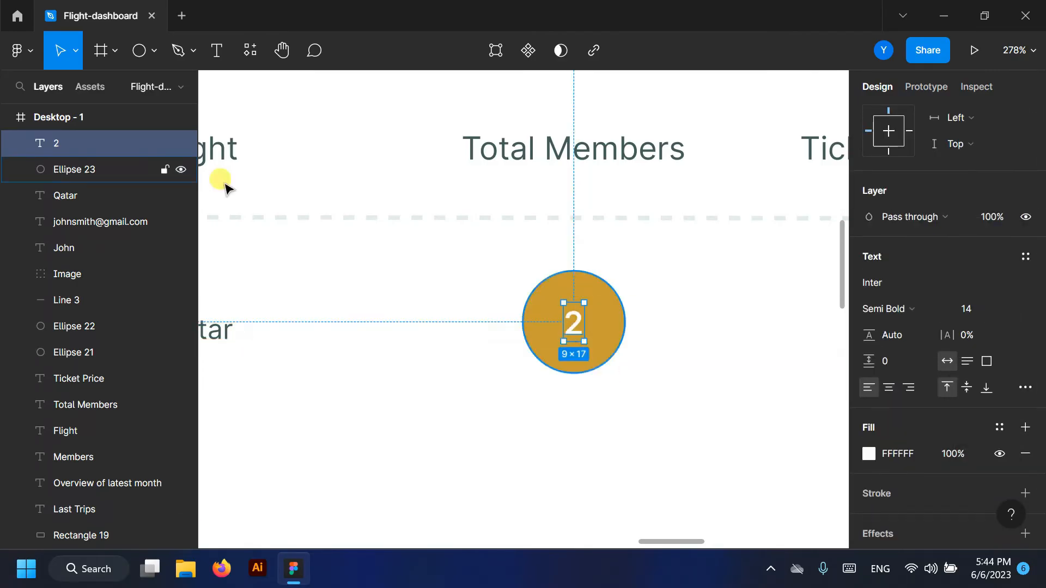
click(461, 412)
- Start a price text box under Ticket Price
scroll(463, 413, down, 4)
scroll(719, 331, up, 1)
scroll(164, 404, down, 5)
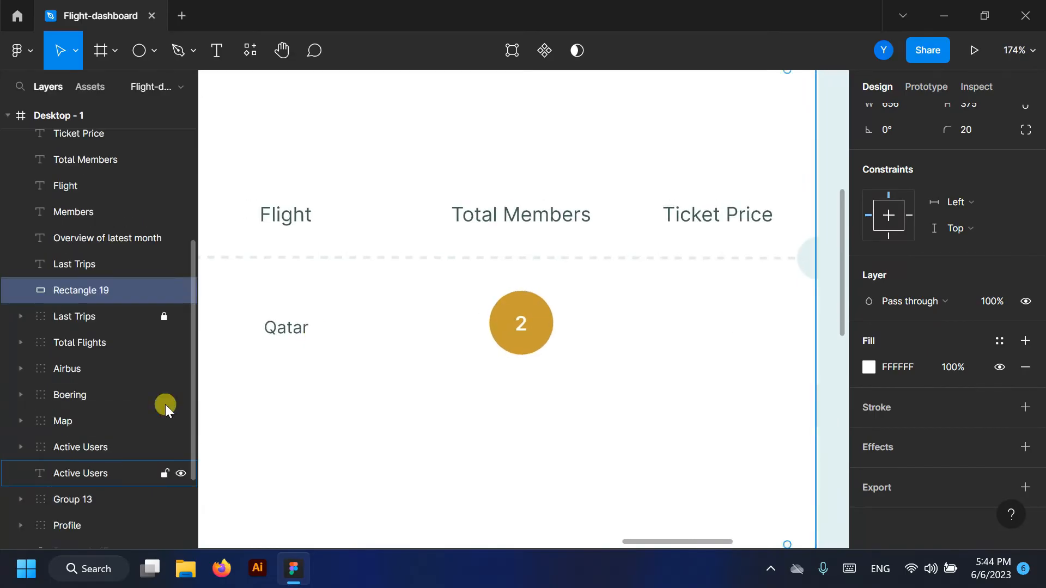
key(t)
scroll(636, 304, up, 2)
click(645, 314)
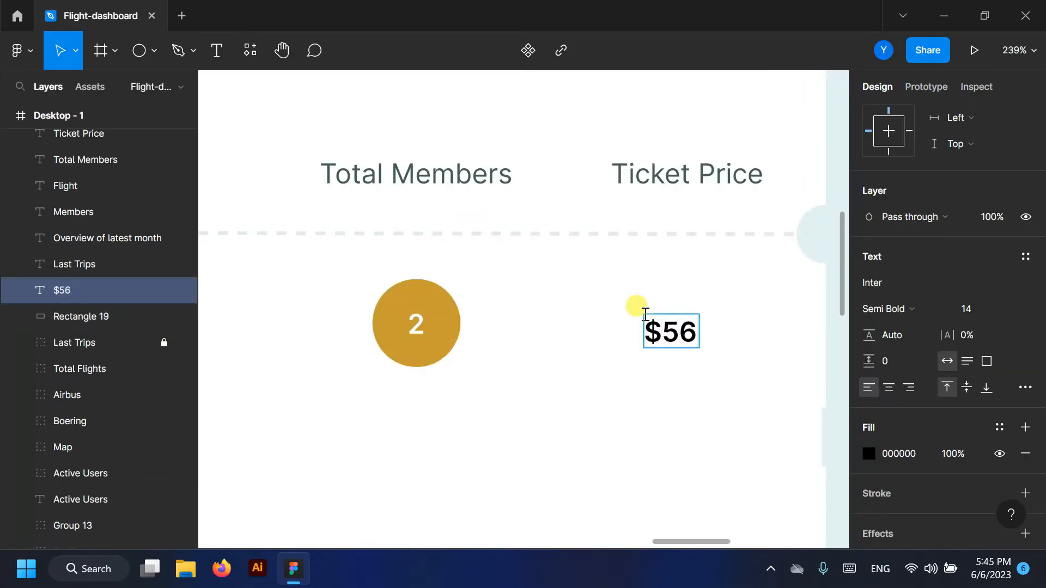
- Colour the '$56k' price 425C5A and align it with the gold badge
key(ctrl+a)
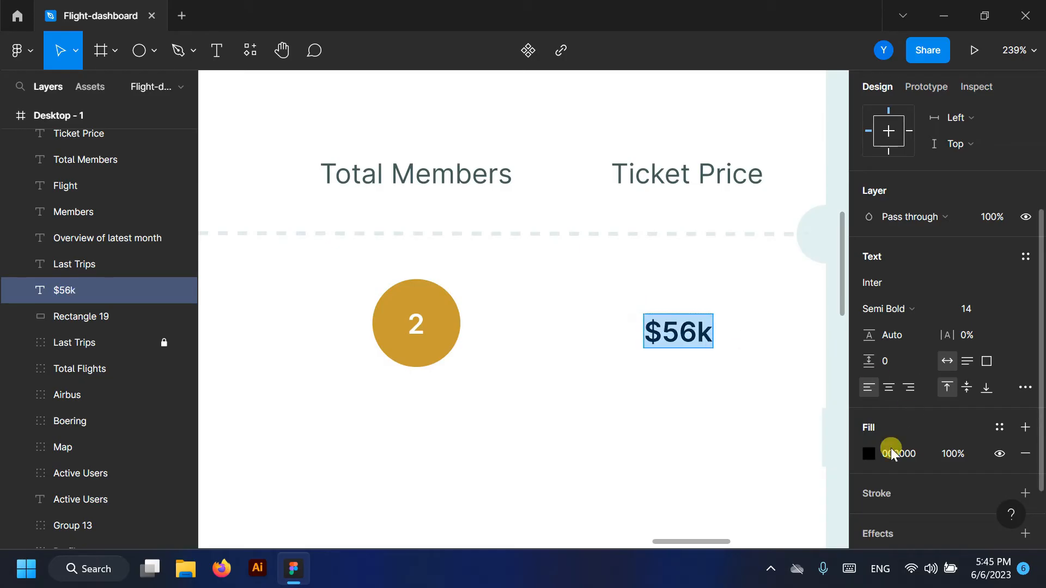
click(869, 453)
click(675, 460)
click(833, 122)
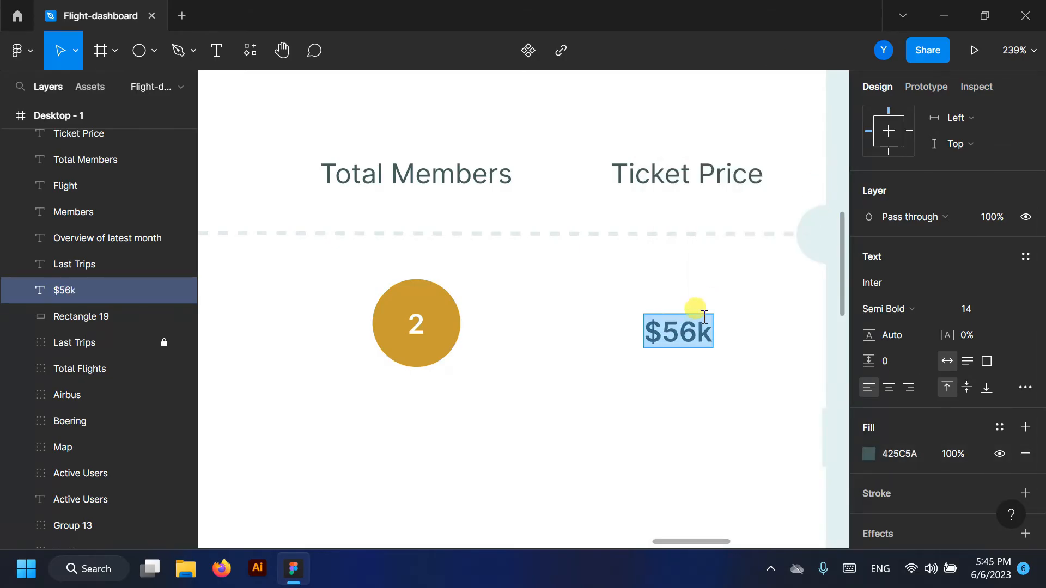
key(Escape)
drag(688, 333, 692, 324)
- Move the $56k layer above Image in the Layers panel
scroll(722, 268, down, 5)
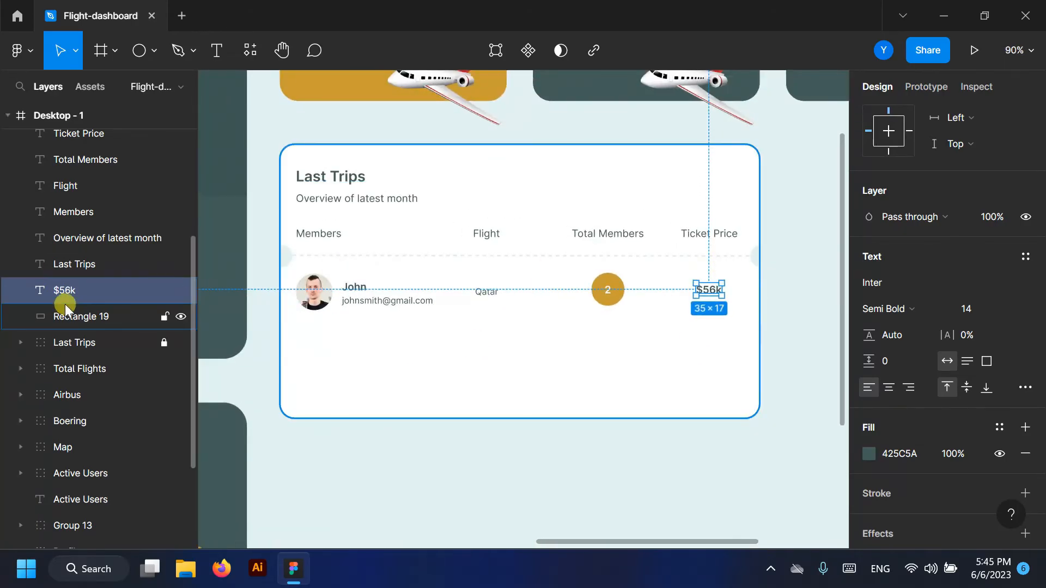
drag(80, 289, 71, 181)
scroll(74, 245, up, 3)
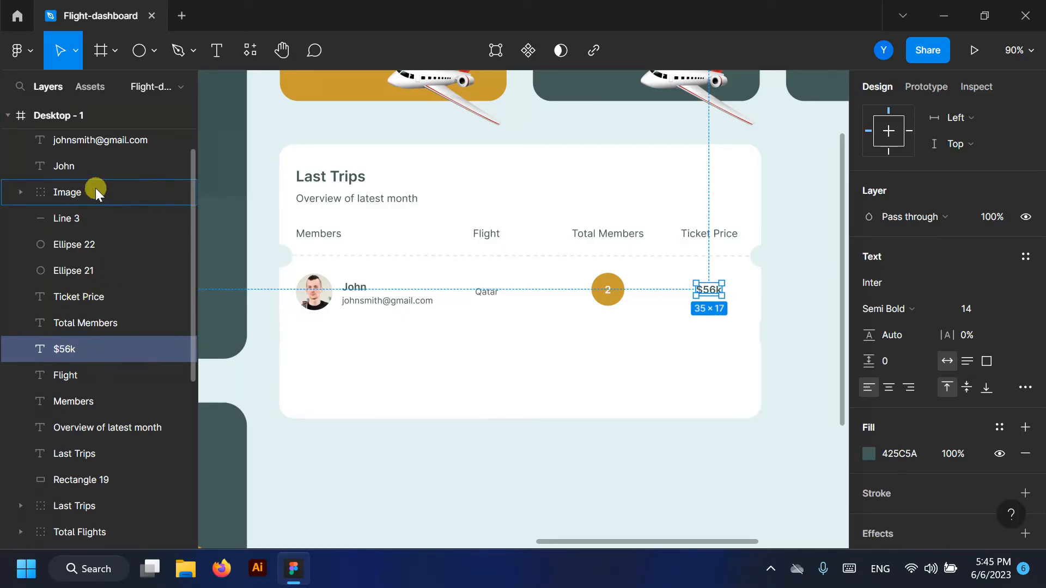
drag(96, 188, 93, 185)
- Select every layer of the trip row: divider, notches, price, name, e-mail, Qatar, gold circle and 2
click(86, 298)
shift+click(70, 245)
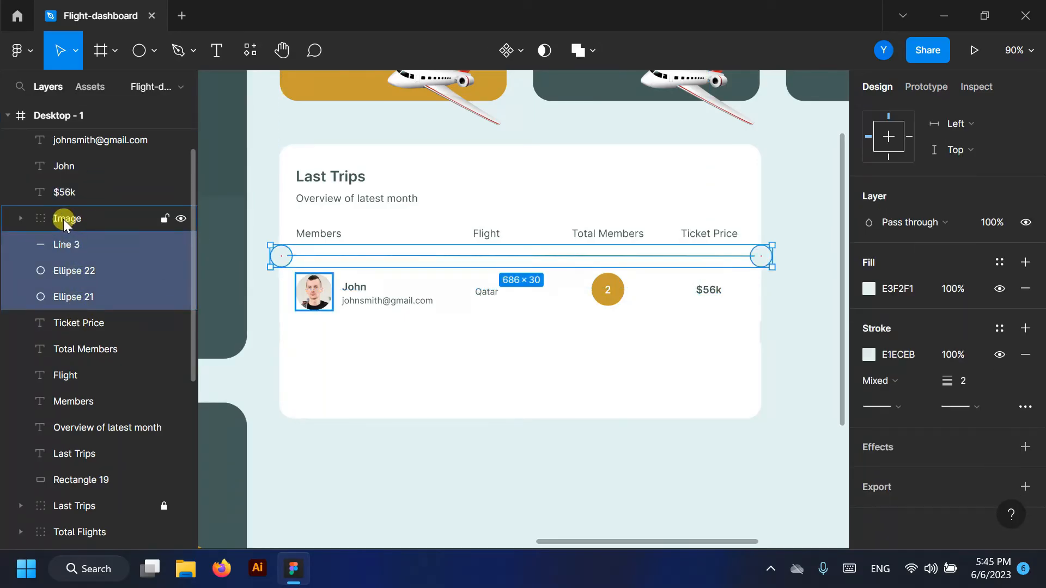
shift+click(64, 193)
shift+click(67, 166)
scroll(67, 165, up, 2)
shift+click(74, 205)
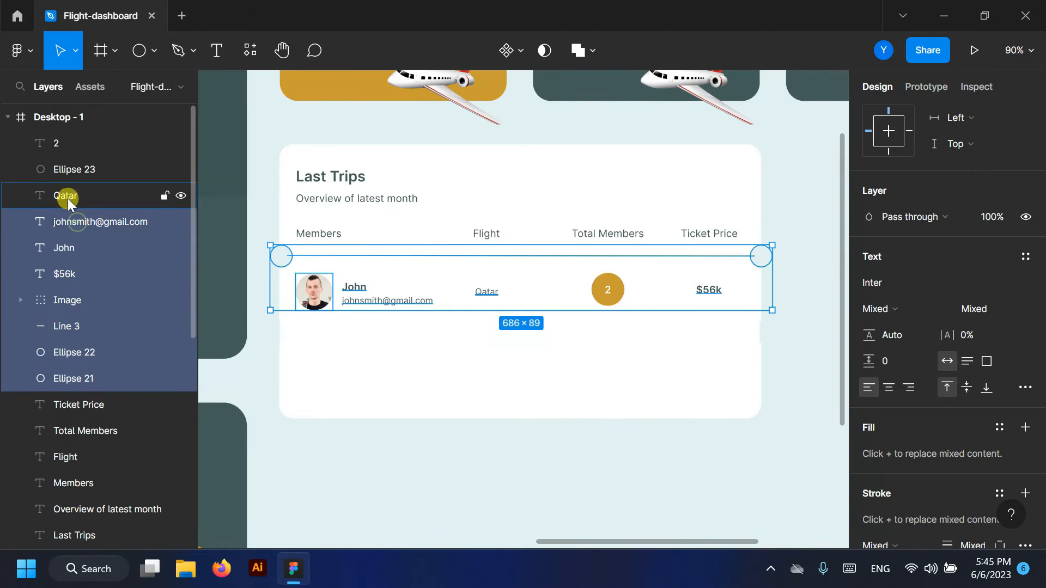
shift+click(67, 198)
shift+click(66, 170)
shift+click(64, 142)
scroll(362, 260, down, 1)
- Copy the row beneath the original, nudge it into place, then edit the copy's 2
drag(320, 245, 324, 335)
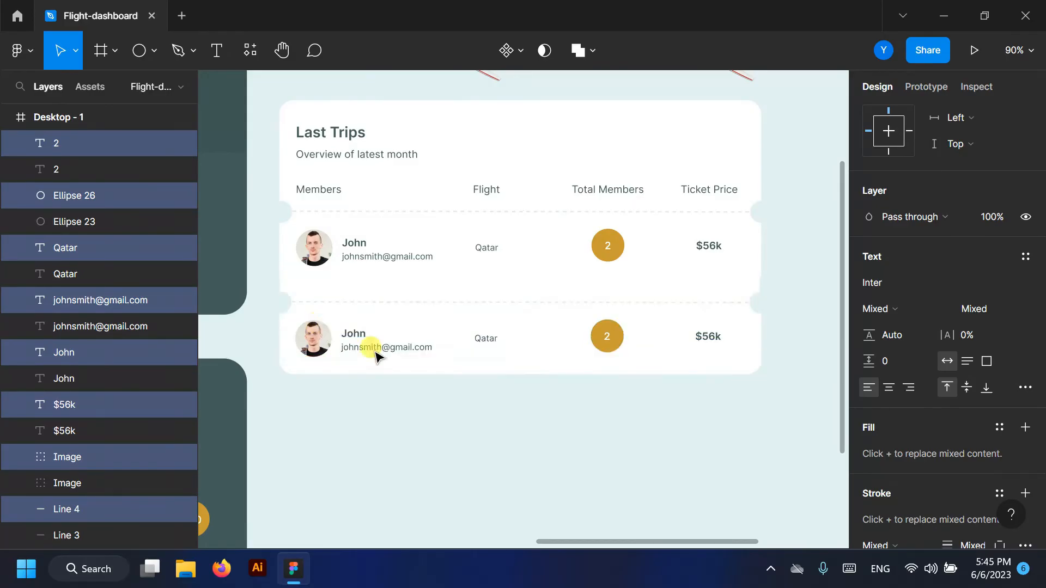
key(Up)
key(Up)
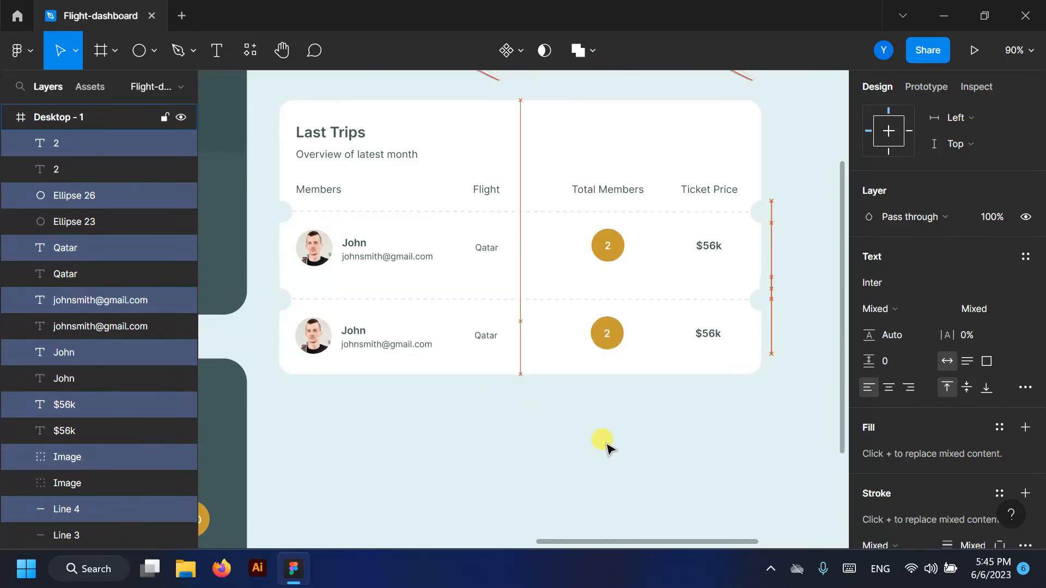
click(605, 444)
scroll(588, 327, up, 5)
double_click(607, 333)
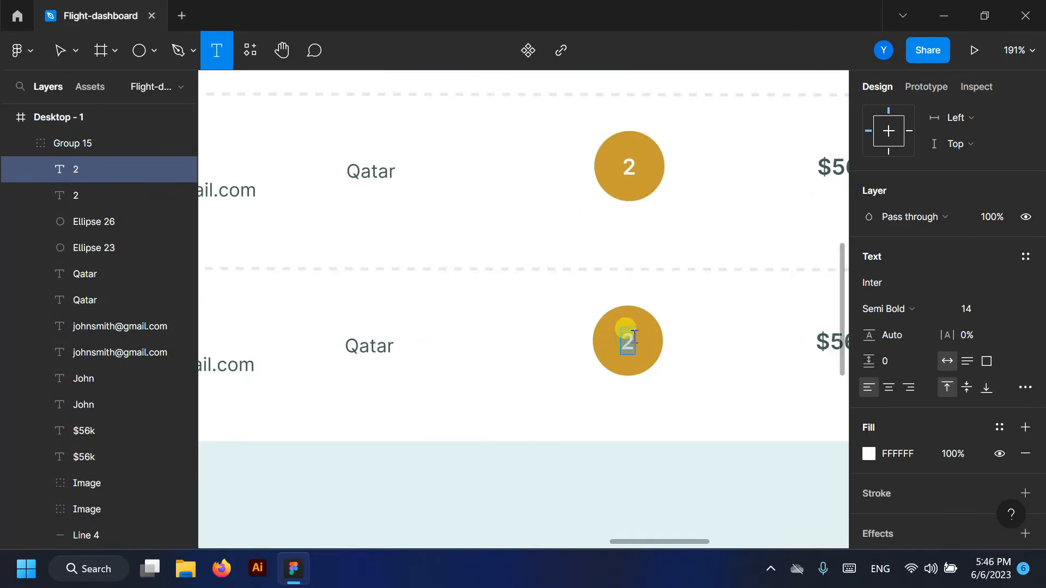
- Change the lower row's airline from Qatar to Emirates
drag(349, 348, 393, 339)
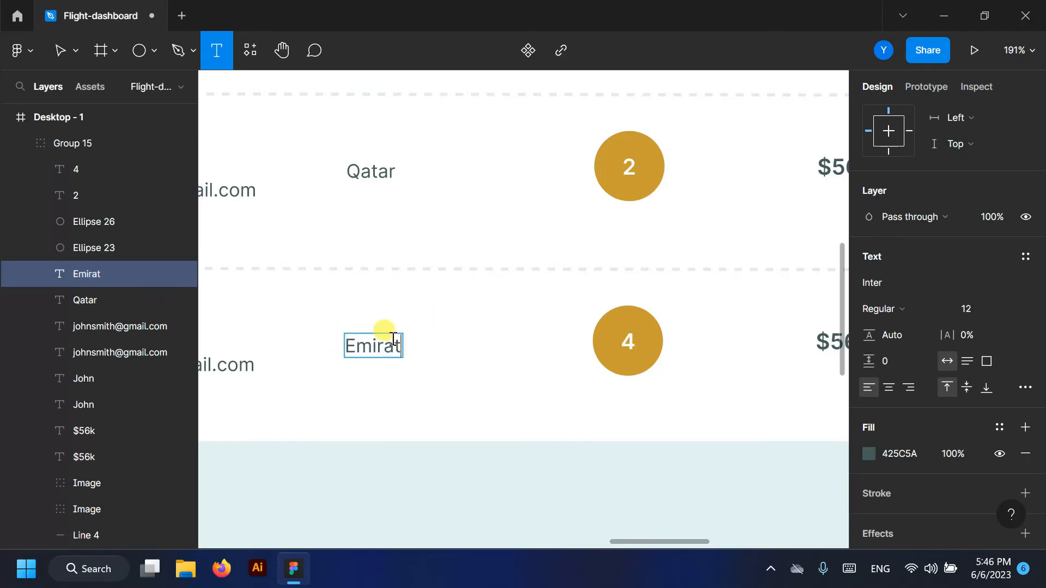
scroll(556, 247, down, 4)
scroll(256, 272, up, 1)
click(61, 50)
- Copy the Active Users avatar photo and paste it as the lower row's avatar
scroll(564, 274, down, 6)
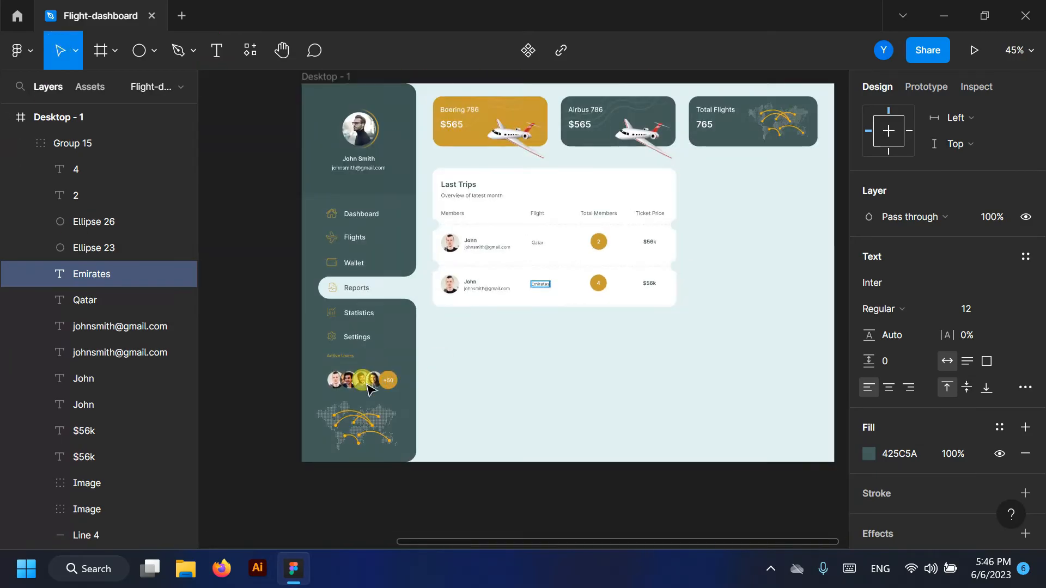
double_click(347, 382)
key(ctrl+c)
scroll(448, 284, up, 5)
ctrl+click(457, 283)
key(ctrl+v)
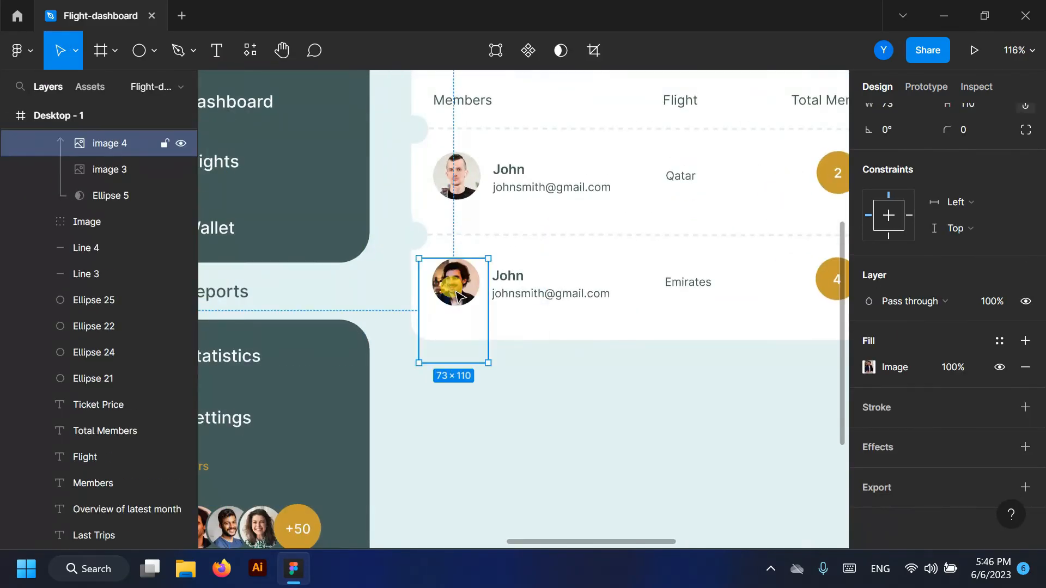
- Rename the lower row's member from John to Smith
scroll(529, 287, up, 5)
key(t)
drag(430, 274, 491, 280)
text(Smith)
scroll(355, 239, down, 6)
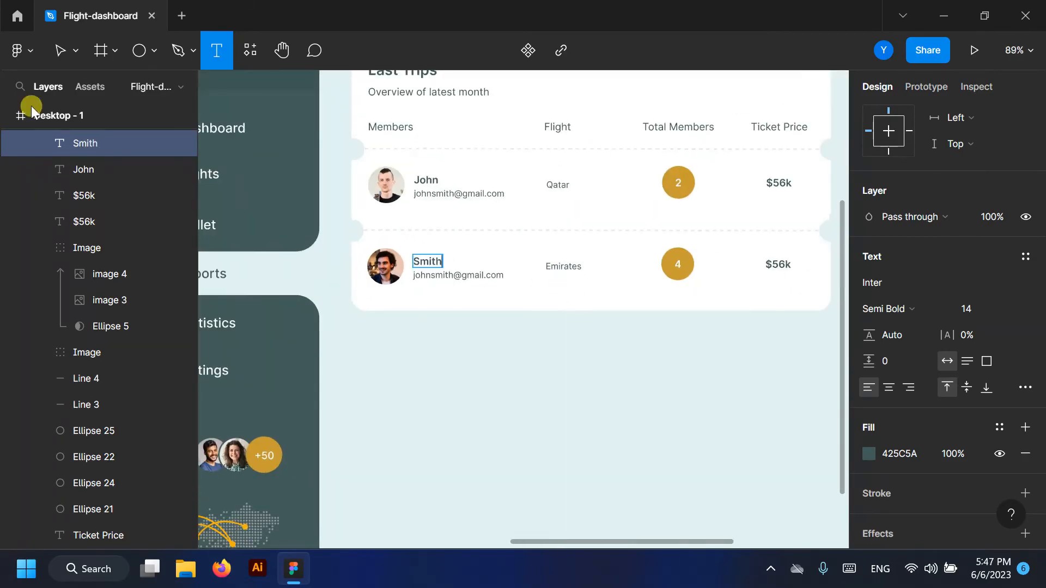
key(Escape)
click(502, 355)
- Change the lower row's price from $56k to $85k
scroll(815, 263, up, 4)
click(217, 50)
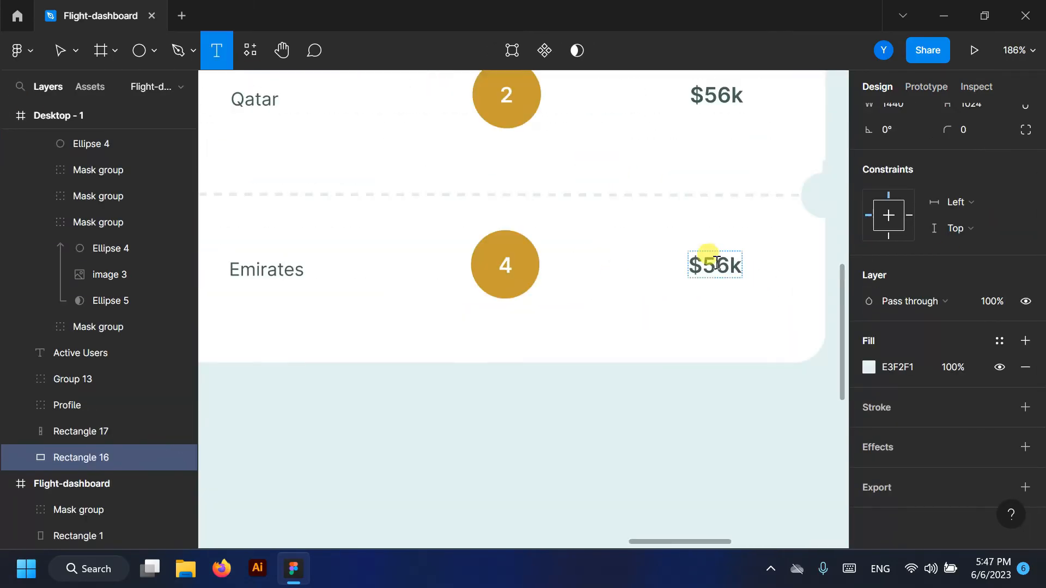
drag(702, 261, 722, 261)
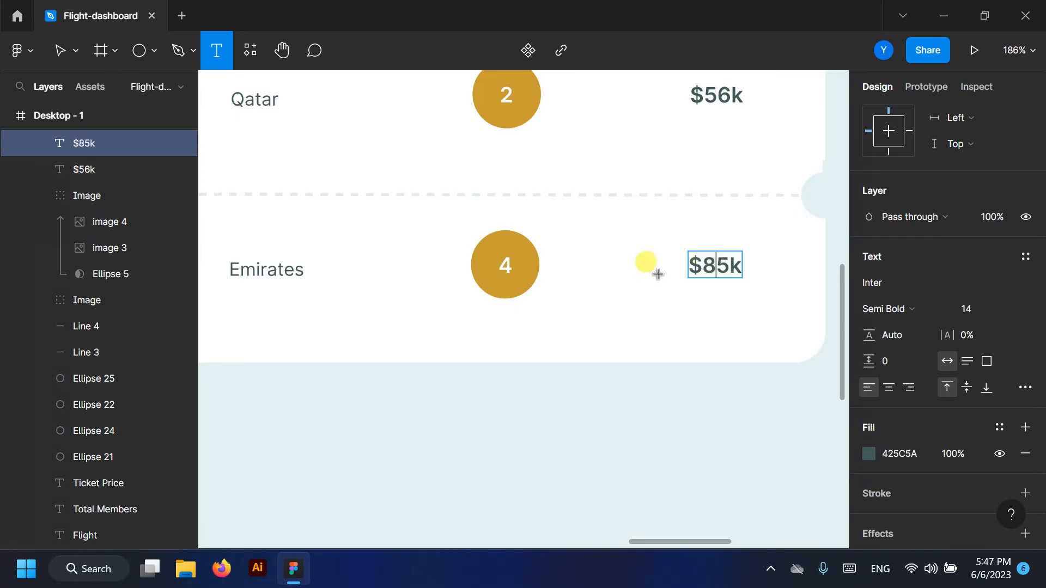
scroll(658, 274, down, 6)
key(Escape)
- Draw a grey 348-wide rectangle beside the Last Trips table
scroll(34, 278, up, 5)
scroll(34, 275, up, 5)
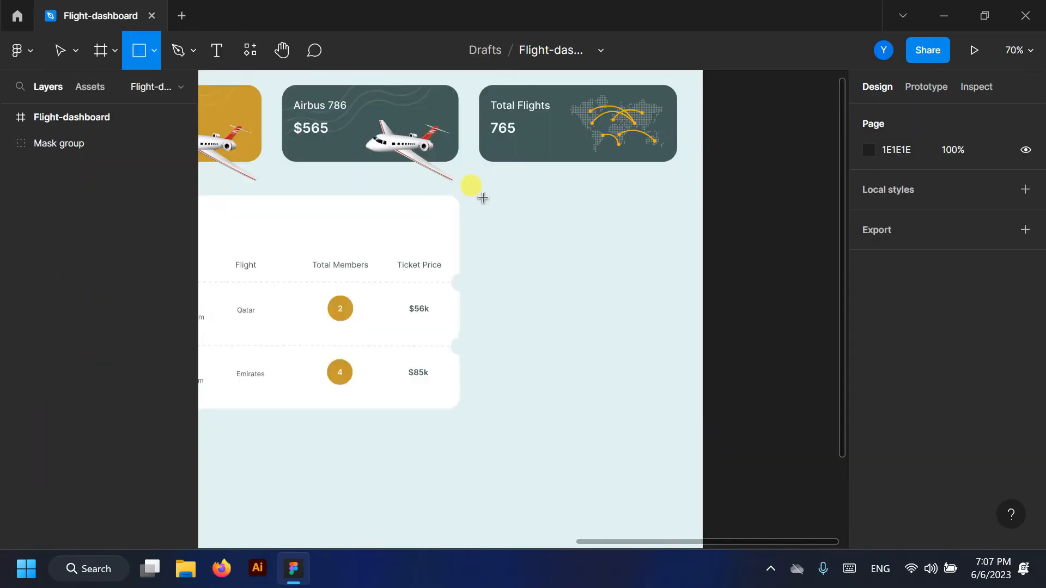
mouse_move(484, 196)
mouse_down()
mouse_move(620, 413)
mouse_move(676, 413)
mouse_up()
drag(483, 290, 453, 286)
- Round the rectangle's corners to radius 20 and fill it white FFFFFF
scroll(584, 303, up, 2)
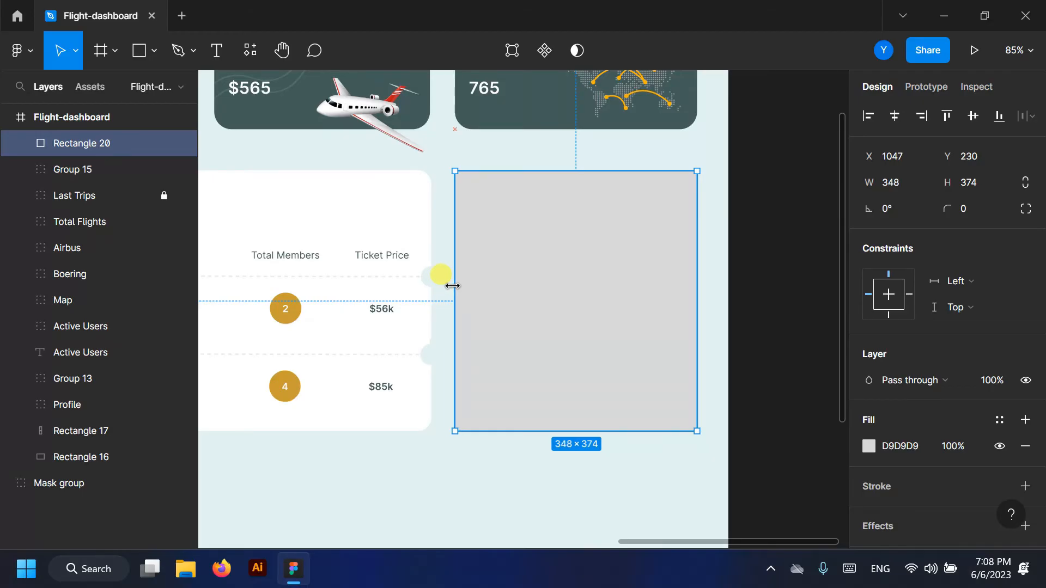
drag(686, 188, 686, 189)
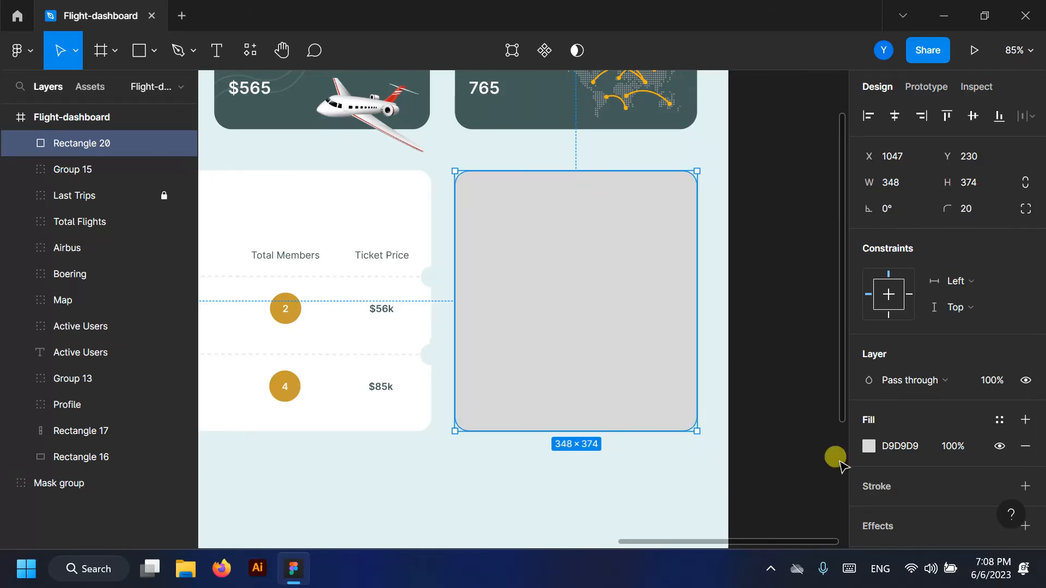
click(903, 447)
text(ffffff)
key(Return)
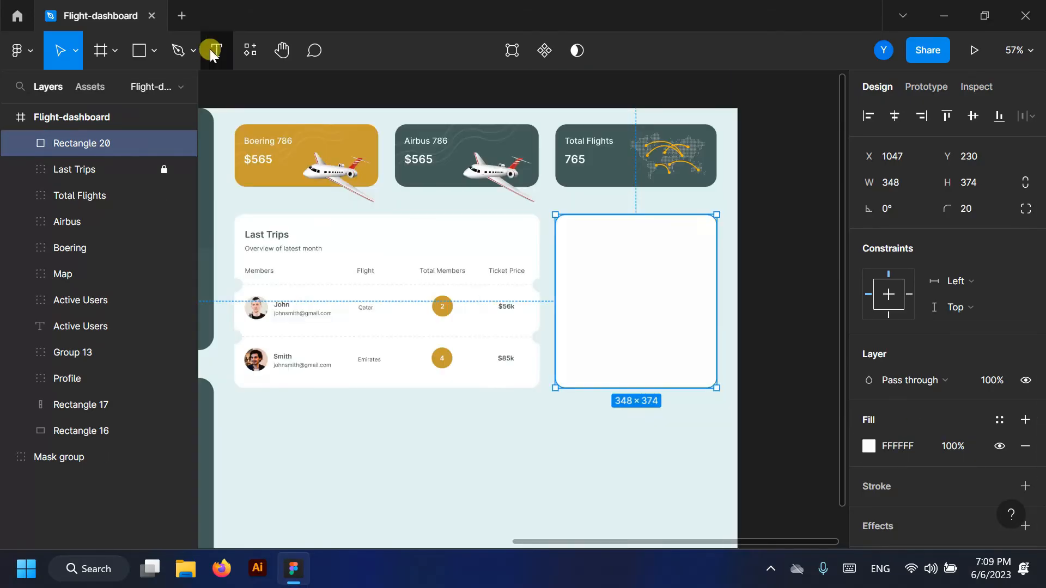
- Add a 'Statistics' heading coloured dark teal 425C5A, plus a text box for axis numbers
click(214, 51)
scroll(670, 240, up, 5)
click(366, 213)
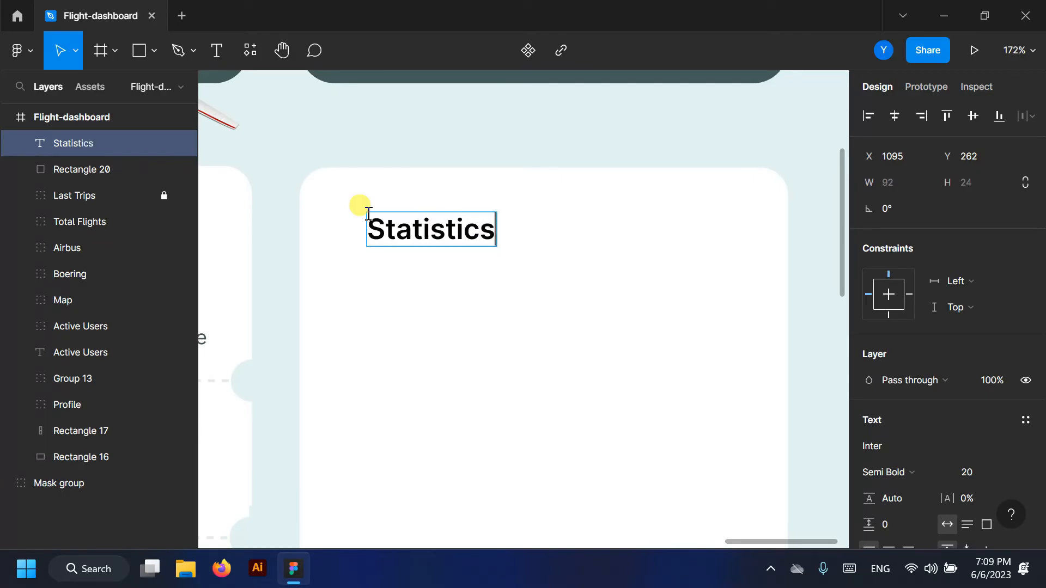
key(ctrl+a)
scroll(954, 436, down, 5)
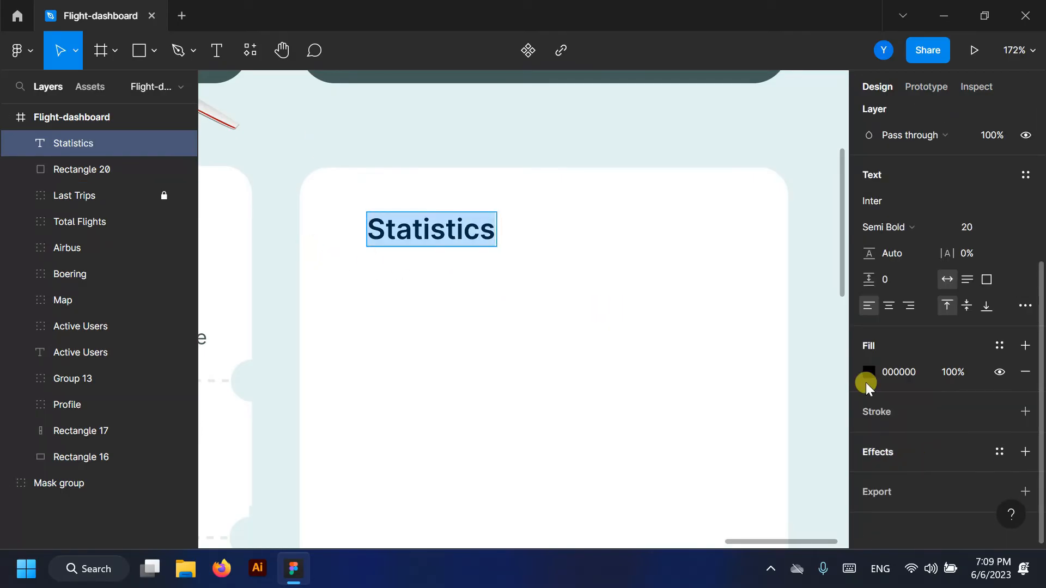
click(869, 372)
click(673, 469)
click(835, 123)
click(405, 445)
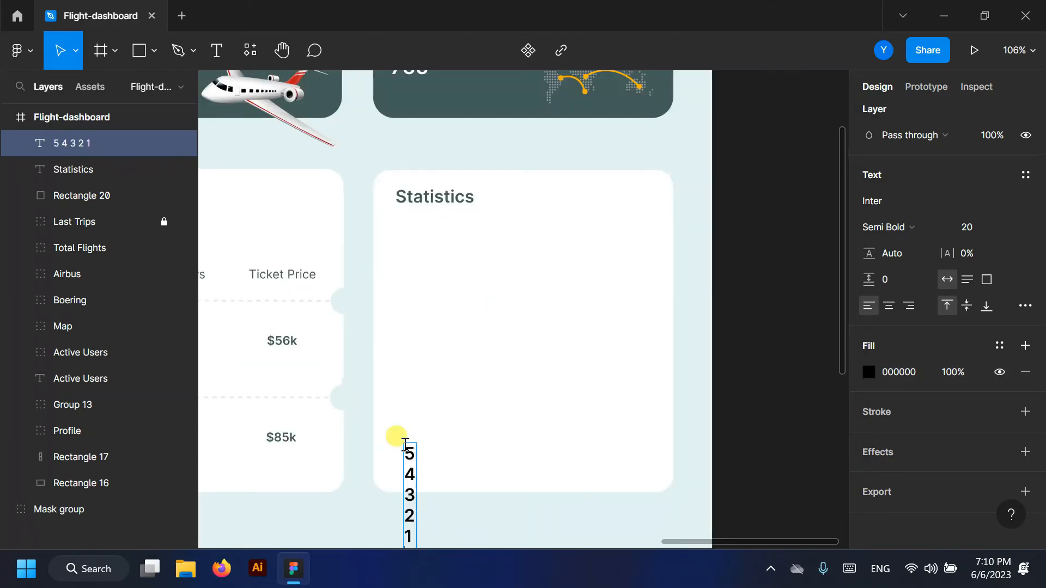
- Move the number column up in the card and set it to Regular weight
drag(409, 467, 401, 340)
click(216, 51)
key(Escape)
click(926, 226)
click(907, 188)
- Add Jan to Jun month labels and colour them dark teal 425C5A
text(Jan Feb Mar Apr)
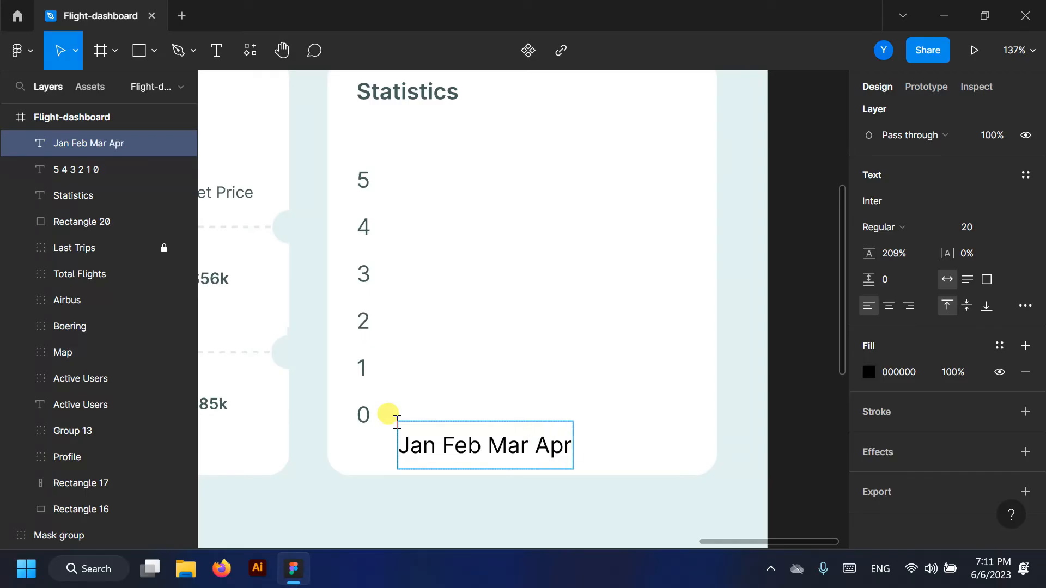
drag(400, 439, 643, 442)
click(869, 372)
click(675, 469)
click(835, 126)
- Space the month labels evenly and position them beside the number column
click(441, 445)
click(500, 445)
click(560, 445)
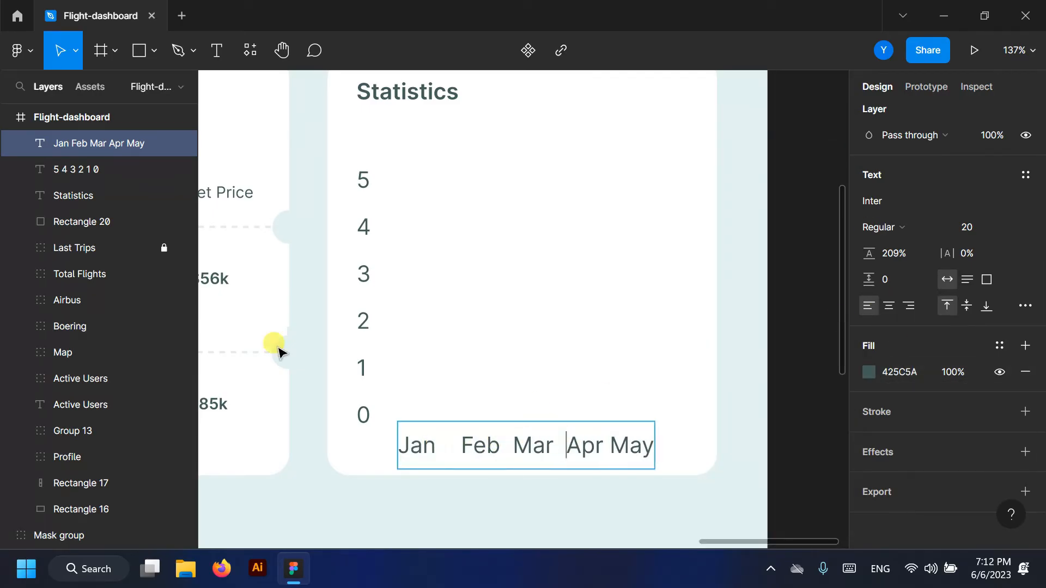
click(216, 51)
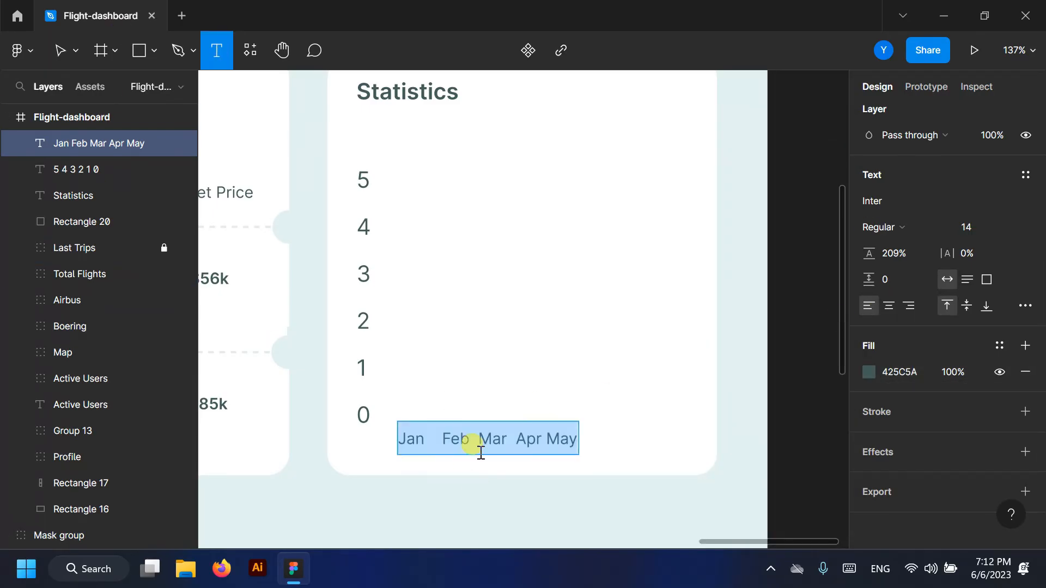
drag(443, 437, 426, 436)
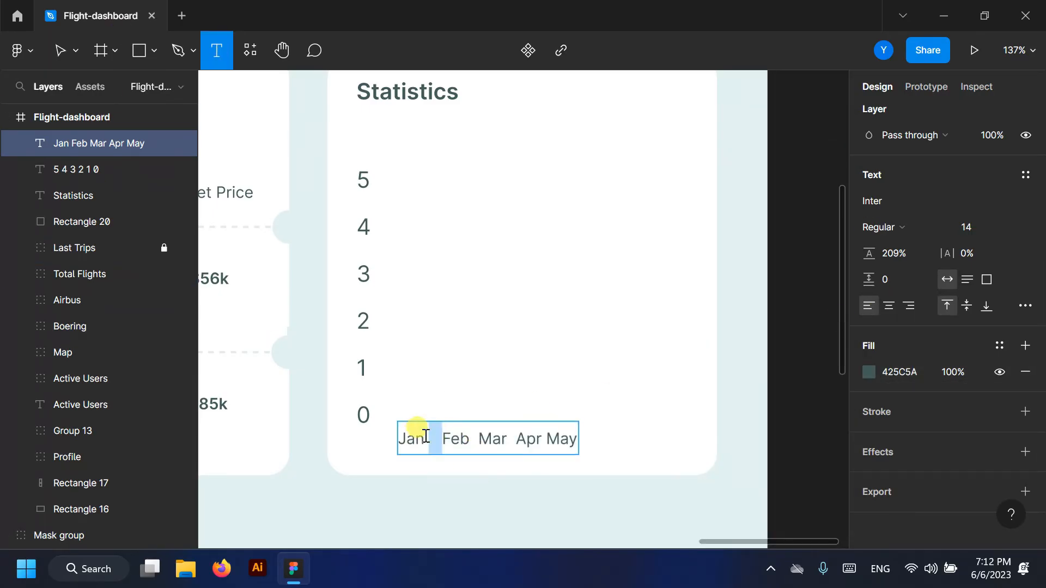
click(480, 439)
click(524, 438)
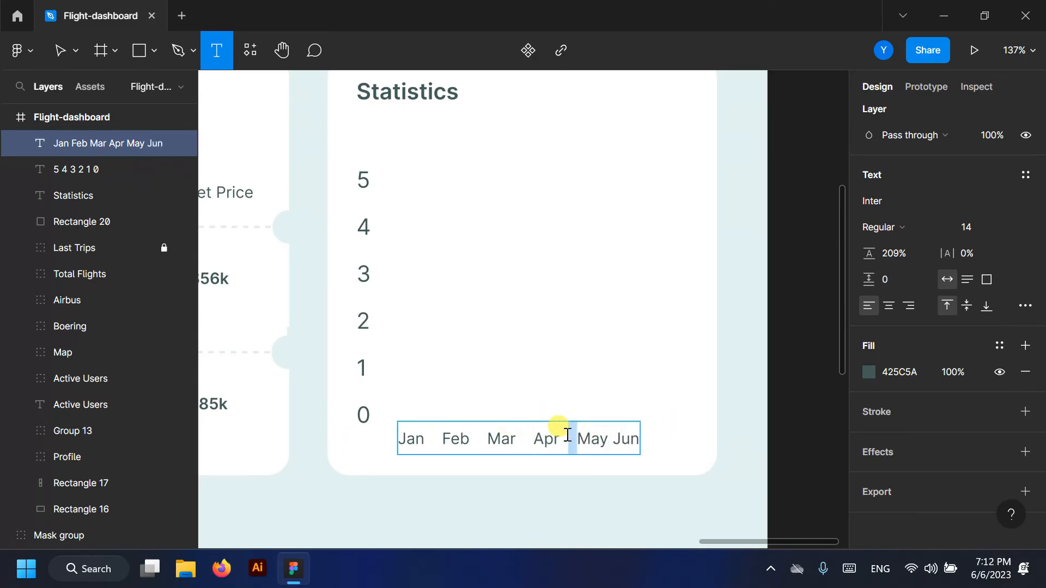
click(440, 437)
click(491, 438)
click(542, 439)
click(590, 439)
click(527, 439)
key(Escape)
drag(567, 435, 545, 444)
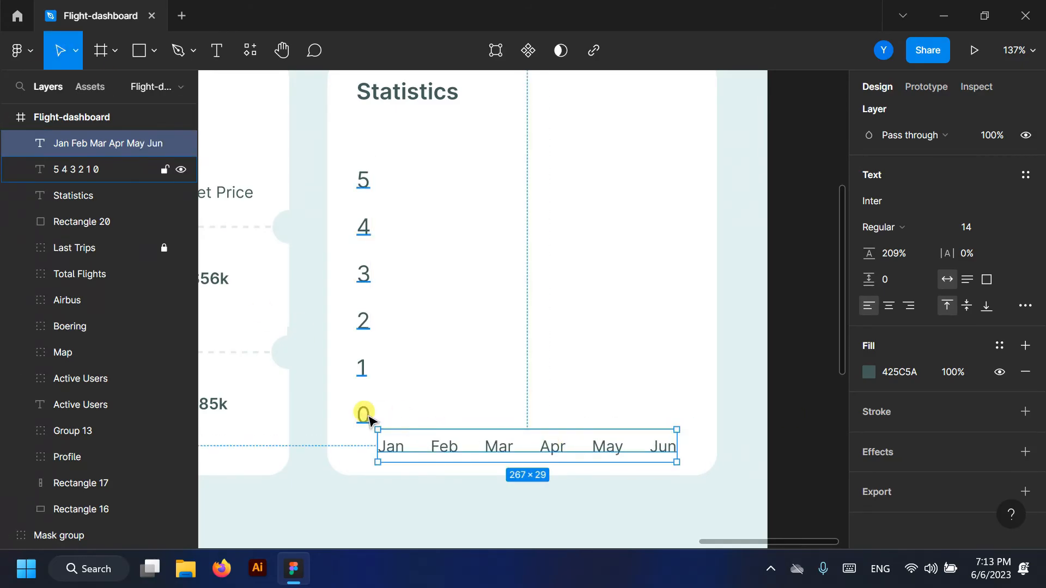
- Set the numbers to size 14 with 321% line height, aligned to the months
click(369, 419)
click(1008, 228)
click(983, 170)
drag(367, 275, 355, 357)
drag(867, 253, 1038, 253)
drag(361, 314, 360, 225)
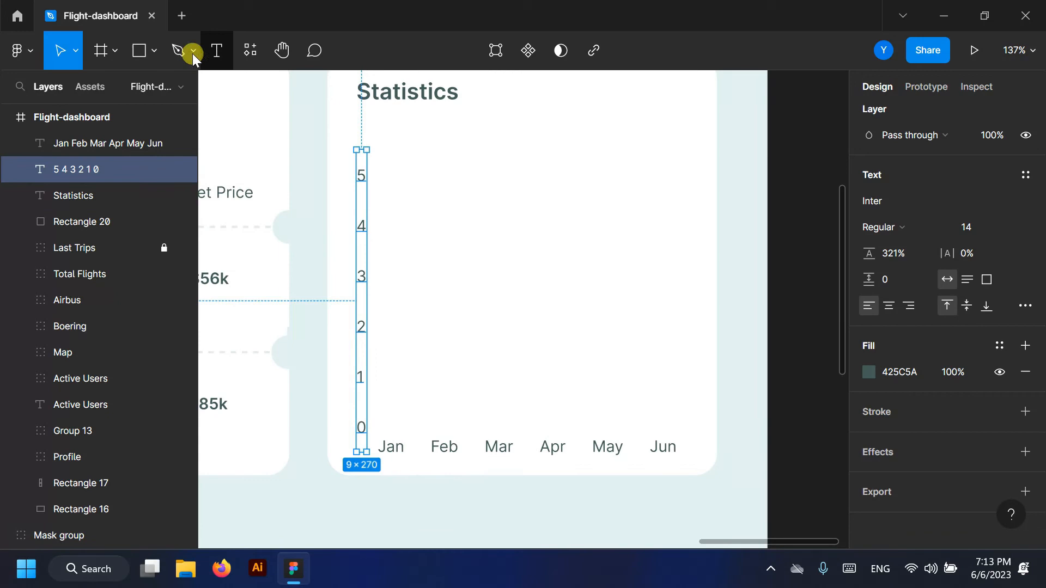
- Draw a light grey F2F2F2 gridline at the 0 level and duplicate it to level 1
click(154, 50)
click(98, 110)
drag(375, 425, 680, 426)
click(869, 355)
click(748, 473)
click(829, 470)
mouse_move(509, 425)
mouse_down()
mouse_move(507, 378)
mouse_move(537, 292)
mouse_up()
shift+click(8, 171)
- Duplicate the gridlines up to the higher levels and group them
drag(537, 293, 540, 207)
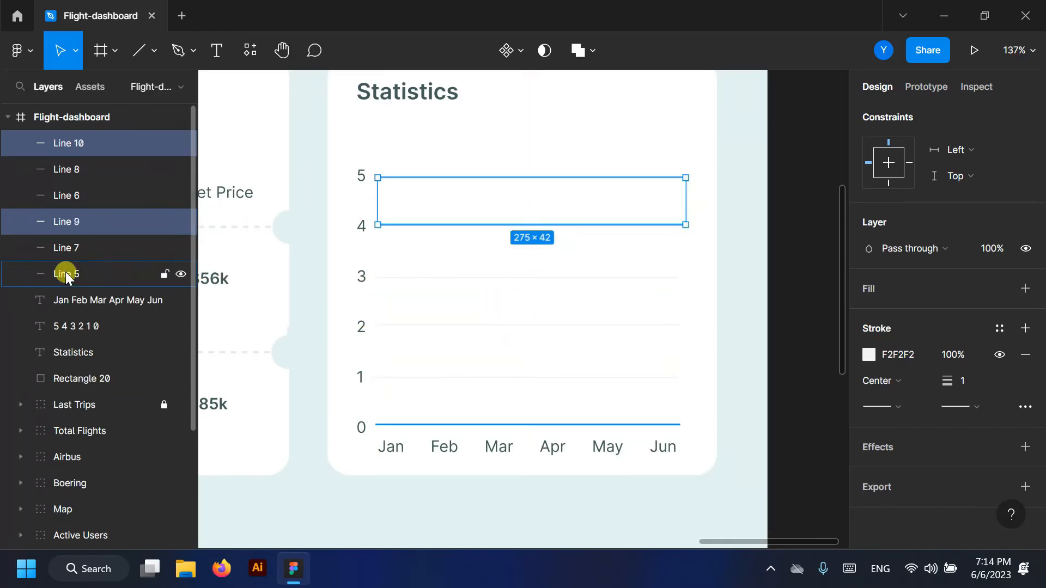
shift+click(66, 276)
key(ctrl+g)
click(155, 50)
- Draw a thin rectangle bar for Jan with corner radius 9
click(59, 83)
scroll(420, 327, up, 2)
mouse_move(388, 160)
mouse_down()
mouse_move(420, 405)
mouse_move(399, 453)
mouse_up()
scroll(978, 207, up, 3)
click(978, 207)
text(9)
key(Return)
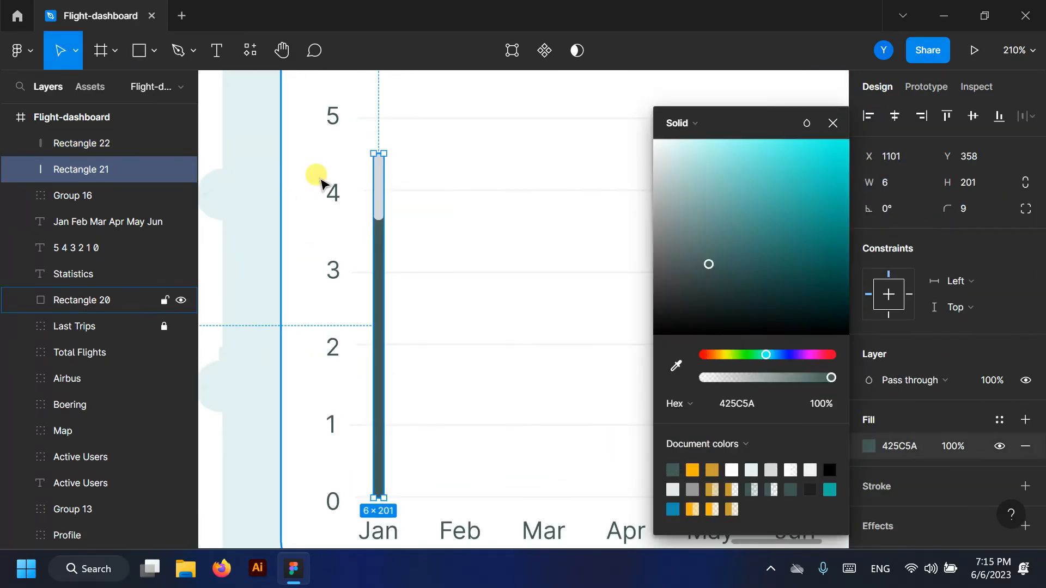
- Colour the Jan bar's upper segment gold C99C33 and group both segments
click(379, 186)
click(869, 446)
click(710, 470)
key(Escape)
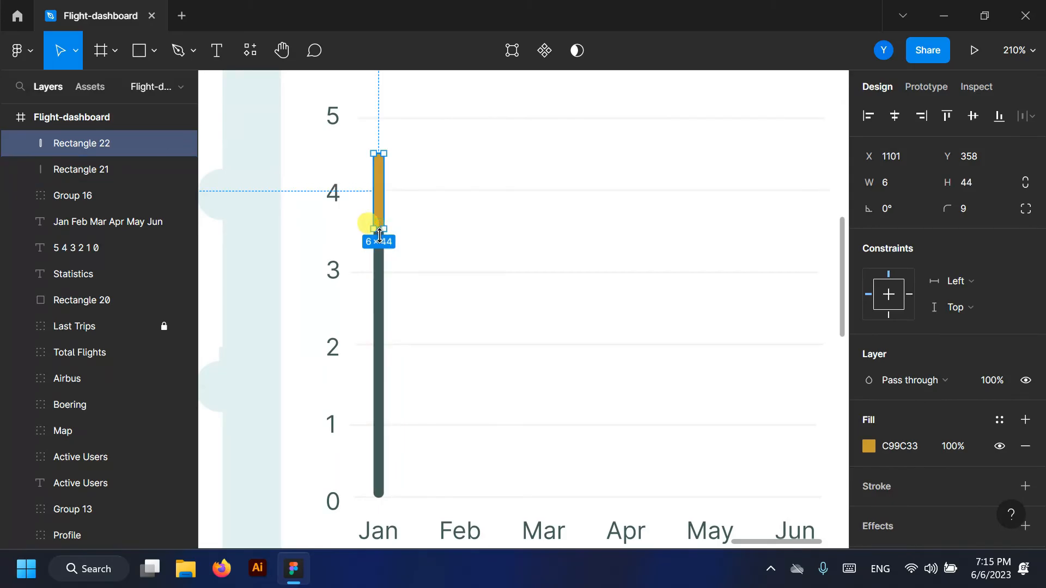
click(109, 170)
shift+click(109, 143)
key(ctrl+g)
- Make a shorter Feb bar with a longer gold segment, then copy both bars onto Mar and Apr
drag(381, 306, 465, 306)
drag(466, 153, 466, 297)
click(21, 144)
click(102, 169)
drag(466, 354, 466, 383)
click(21, 143)
click(67, 142)
shift+click(381, 236)
drag(381, 236, 540, 338)
- Resize the Mar and Apr bars and their gold segments to new heights
click(20, 170)
click(101, 195)
click(72, 169)
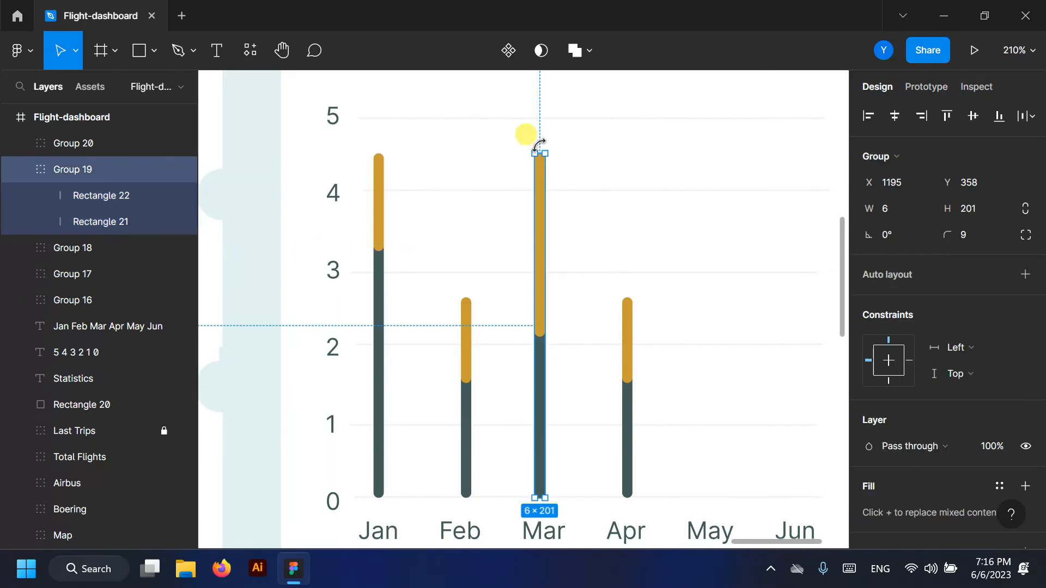
drag(540, 153, 543, 234)
double_click(541, 356)
drag(540, 375, 540, 399)
double_click(627, 413)
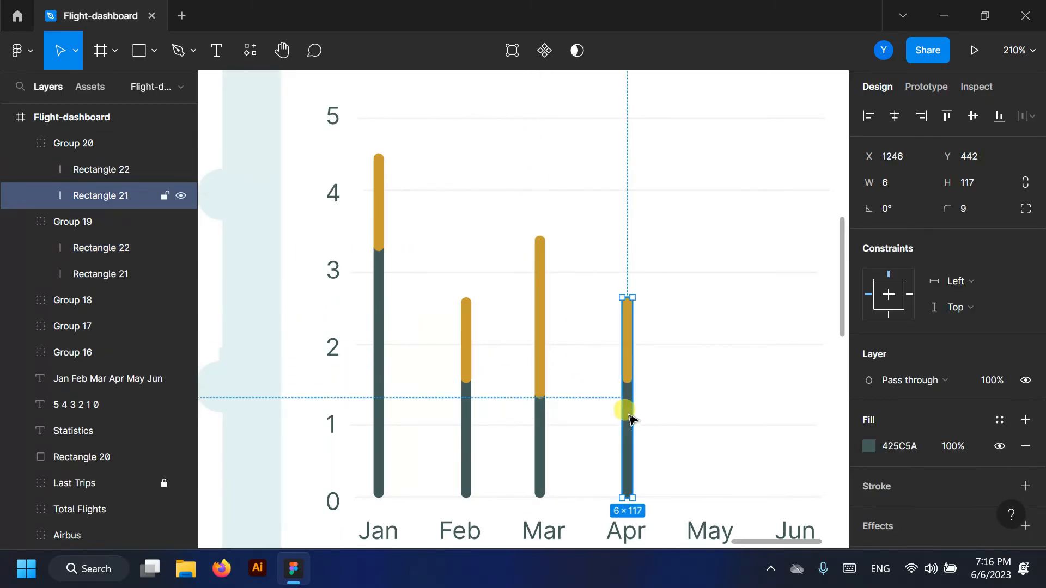
click(73, 143)
drag(627, 298, 626, 273)
key(alt+l)
- Copy the Jan and Feb bars onto May and Jun
click(82, 221)
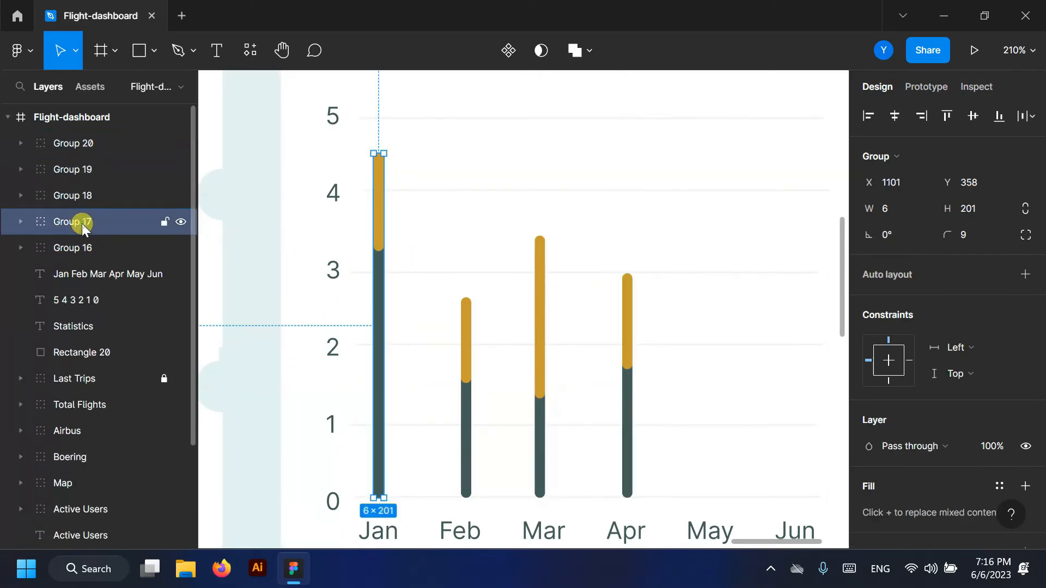
shift+click(73, 195)
scroll(396, 318, down, 2)
drag(521, 358, 645, 339)
scroll(504, 271, down, 4)
- Duplicate the Statistics card below Last Trips and retitle the copy 'Flights Share'
click(685, 311)
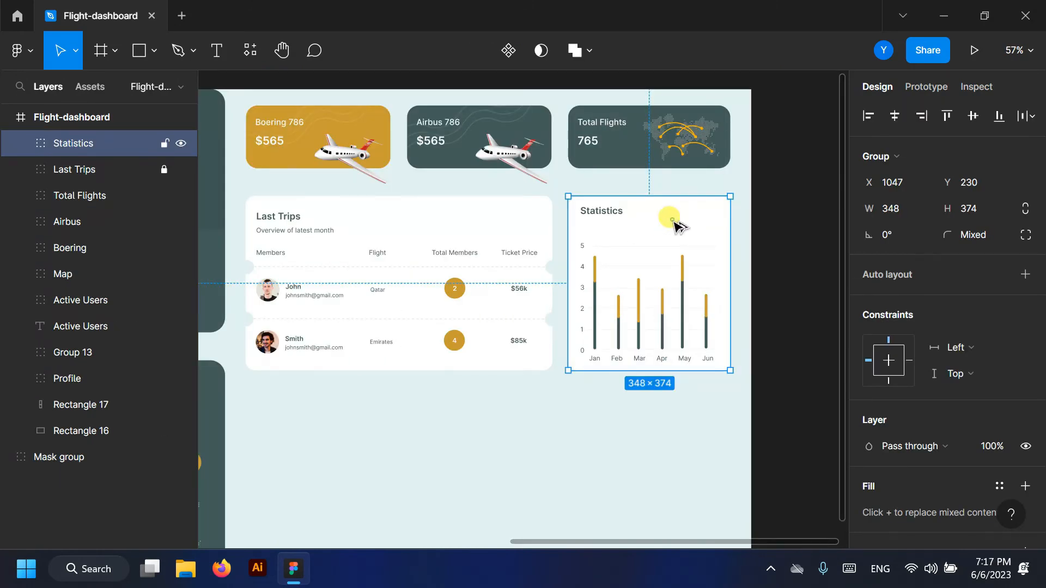
drag(673, 221, 361, 433)
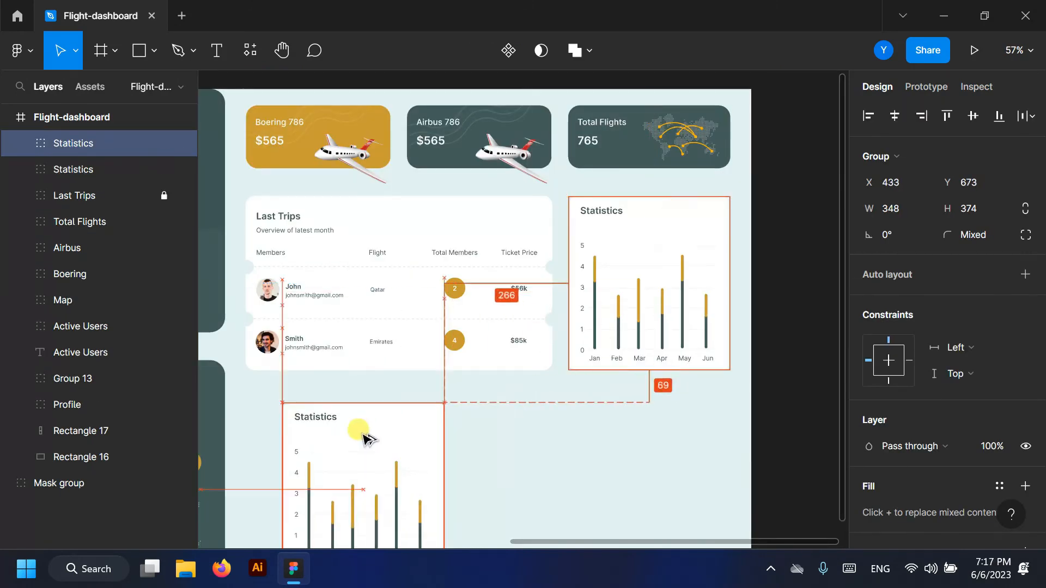
drag(340, 302, 494, 291)
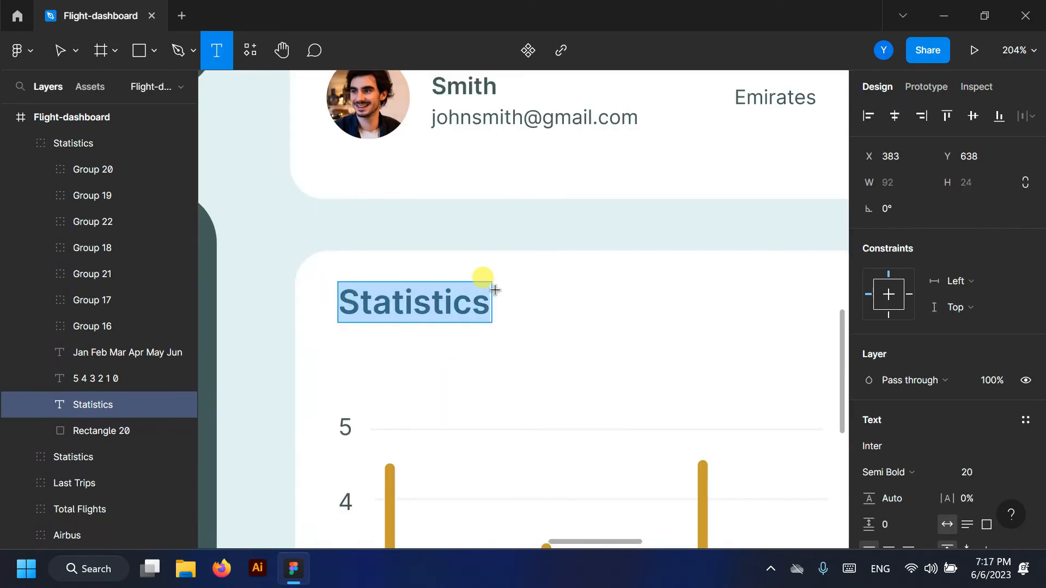
text(Flights Share)
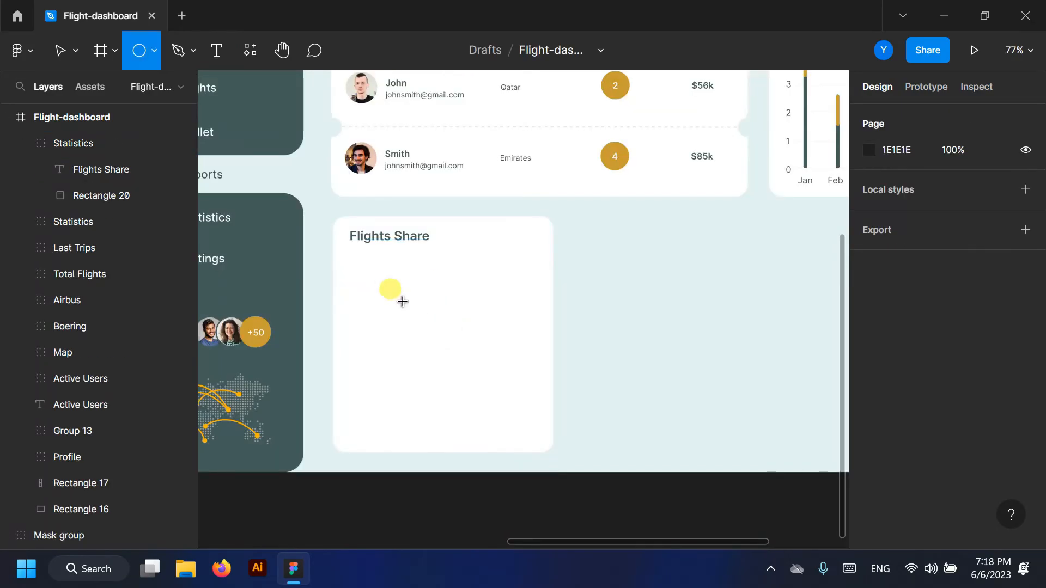
- Draw a circle centred in the Flights Share card, sized 212×212
drag(380, 277, 502, 409)
drag(446, 357, 482, 366)
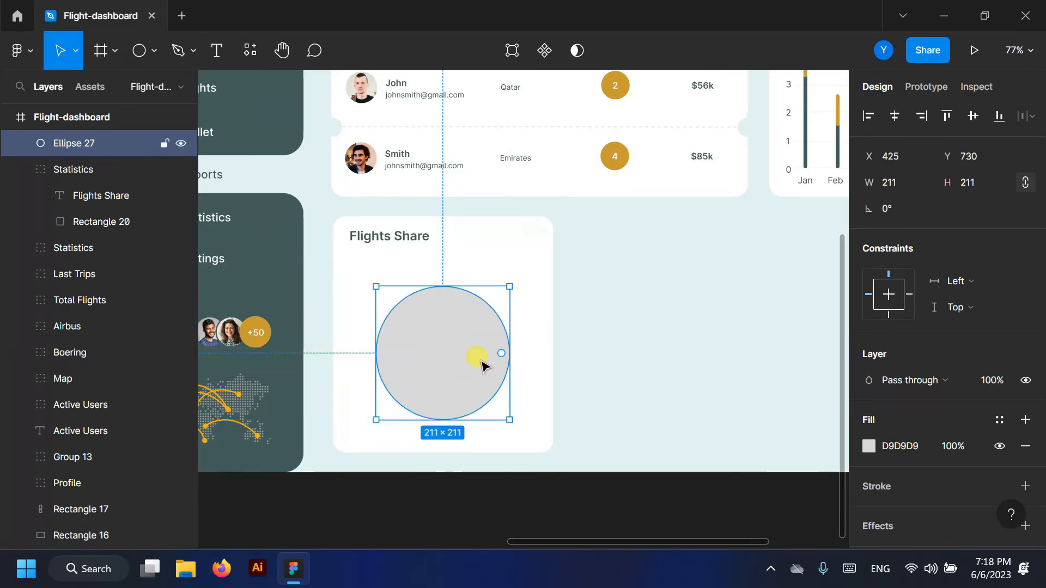
click(989, 180)
key(Up)
- Turn the circle into a ring with no fill and a 35 inside stroke
click(870, 446)
click(1025, 487)
click(1024, 446)
scroll(1023, 447, down, 3)
click(973, 431)
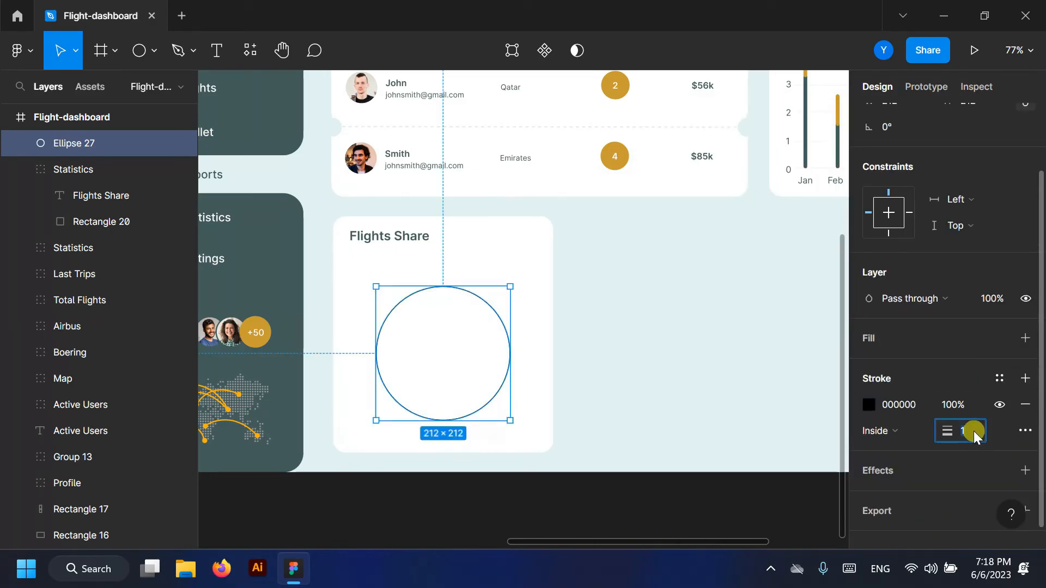
text(35)
key(Return)
scroll(354, 359, up, 2)
mouse_move(509, 393)
mouse_down()
mouse_move(511, 374)
mouse_move(511, 394)
mouse_move(522, 391)
mouse_move(514, 386)
mouse_up()
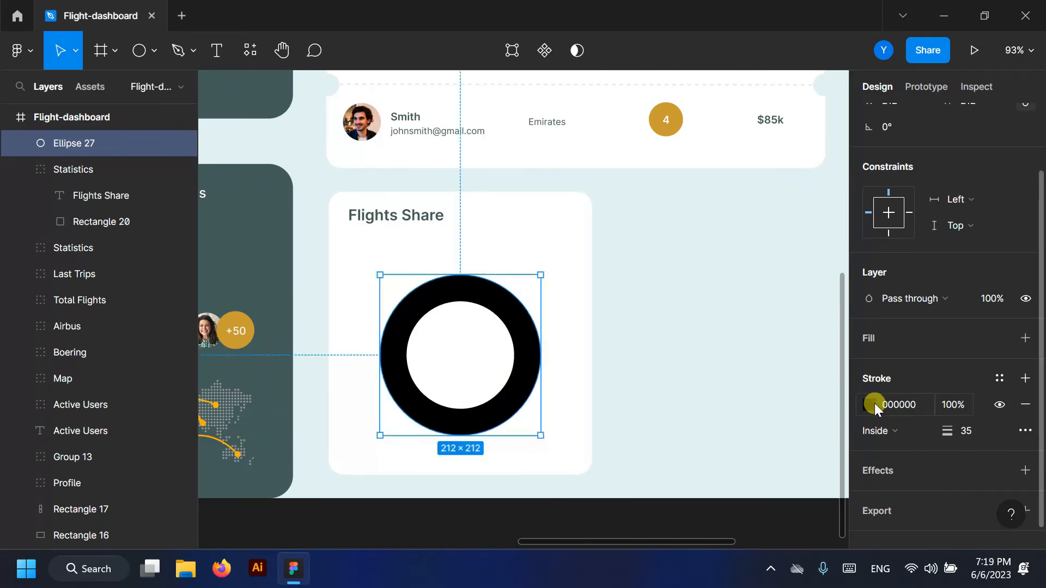
click(872, 405)
- Colour the ring dark teal 425C5A and duplicate it as a partial arc segment
click(673, 470)
click(833, 124)
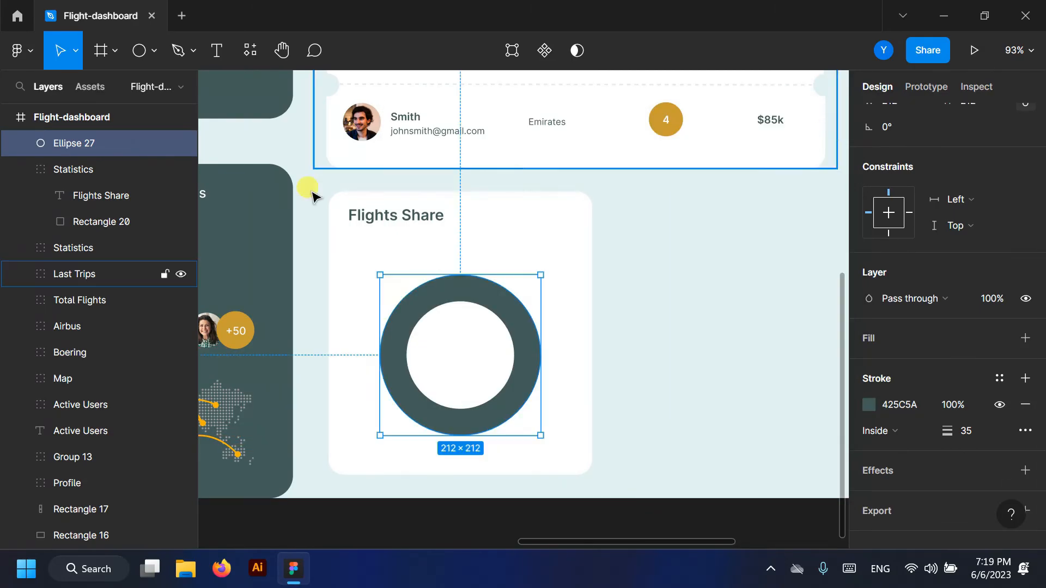
mouse_move(78, 146)
mouse_down()
mouse_move(82, 177)
mouse_move(80, 157)
mouse_up()
drag(533, 357, 457, 398)
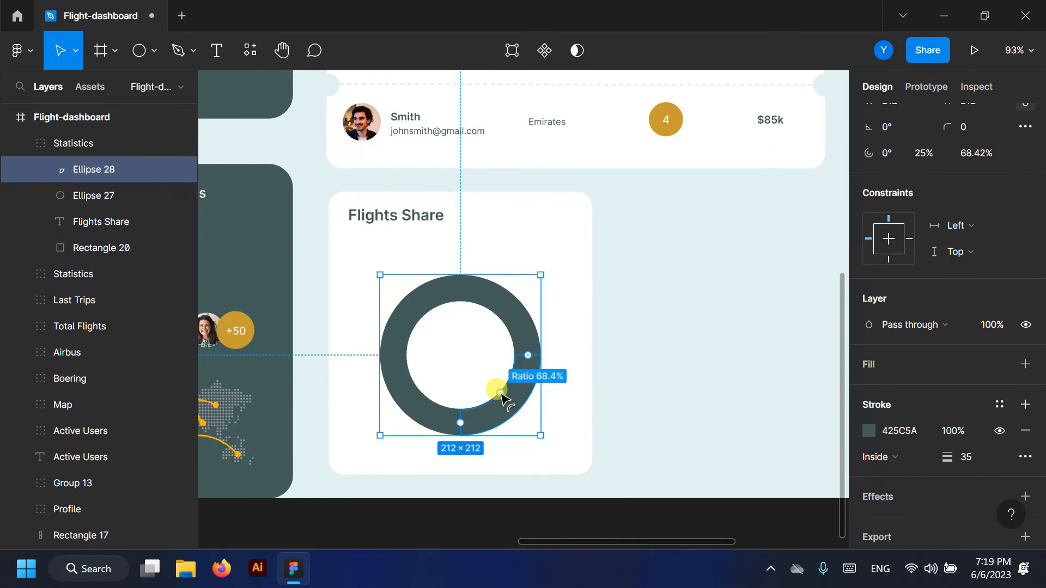
scroll(501, 399, up, 10)
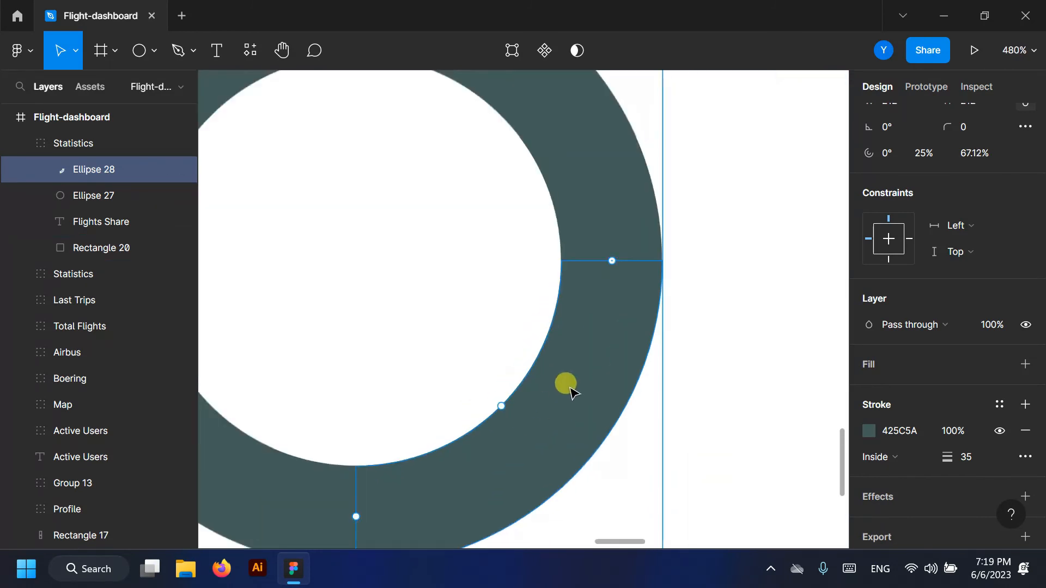
key(shift+2)
- Colour the arc segment blue 1890B3 and fine-tune its thickness to hide the dark edge
click(869, 431)
click(673, 509)
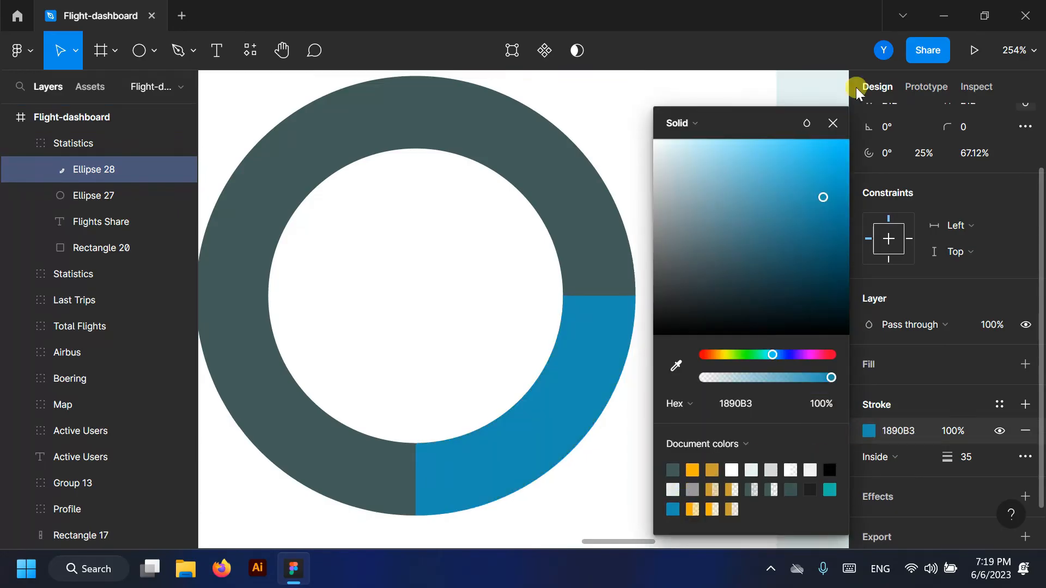
click(829, 124)
scroll(507, 420, up, 15)
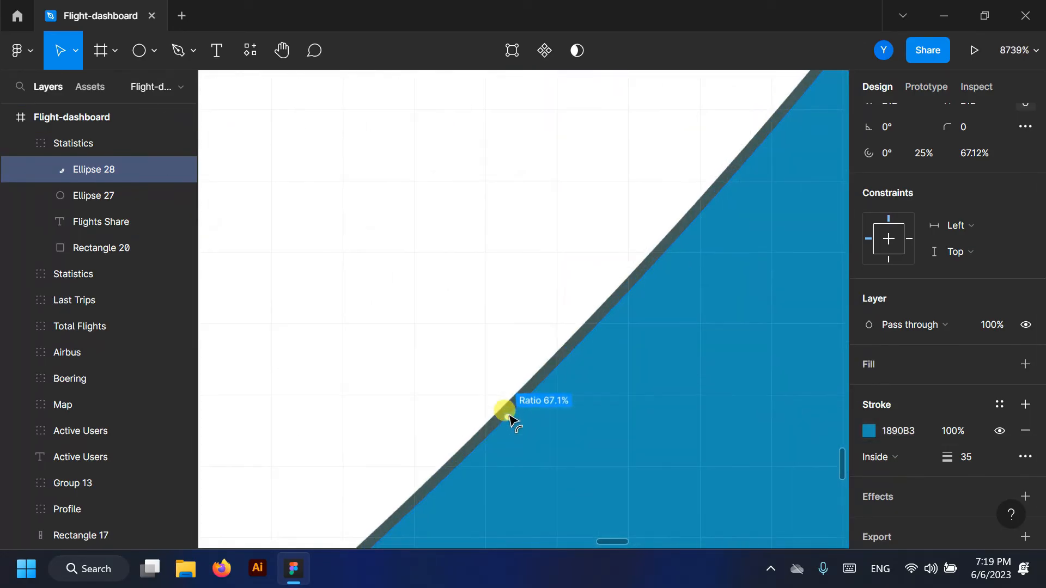
scroll(509, 416, up, 4)
drag(506, 422, 493, 407)
scroll(506, 393, down, 4)
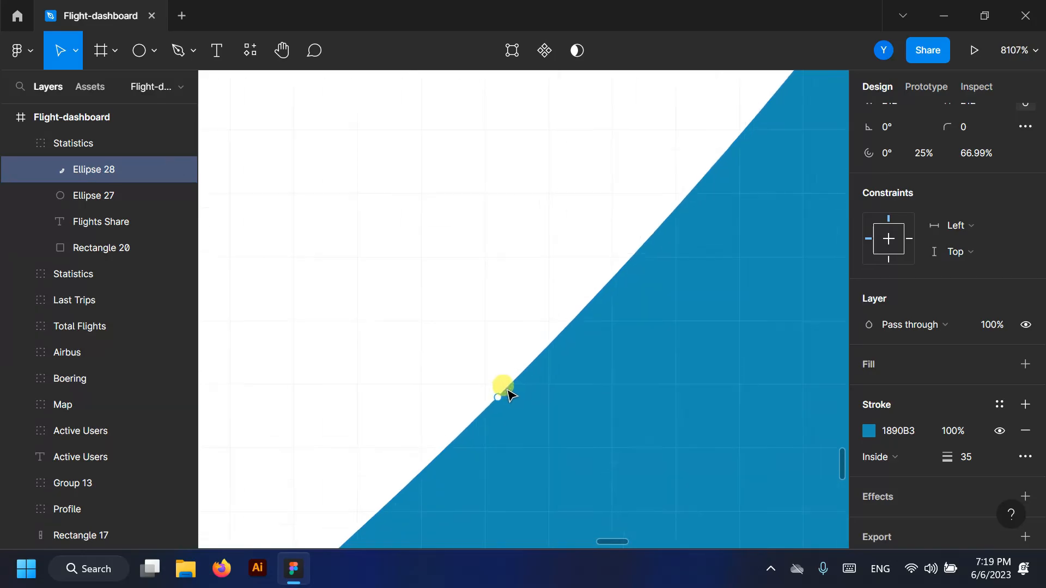
scroll(511, 395, down, 15)
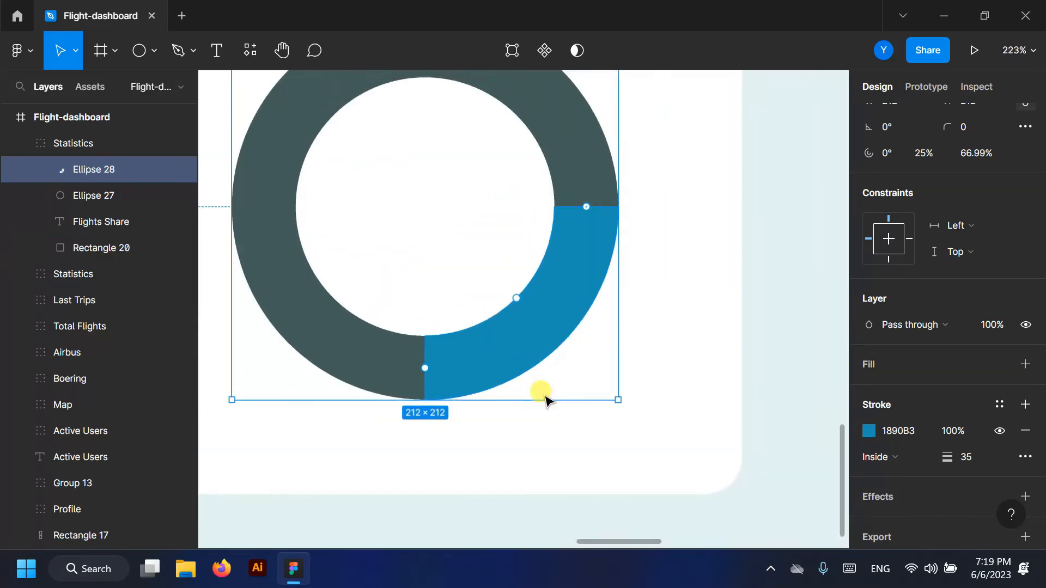
scroll(545, 400, up, 3)
- Duplicate the blue arc to cover the ring's lower part and recolour it teal 18B3A7
key(ctrl+d)
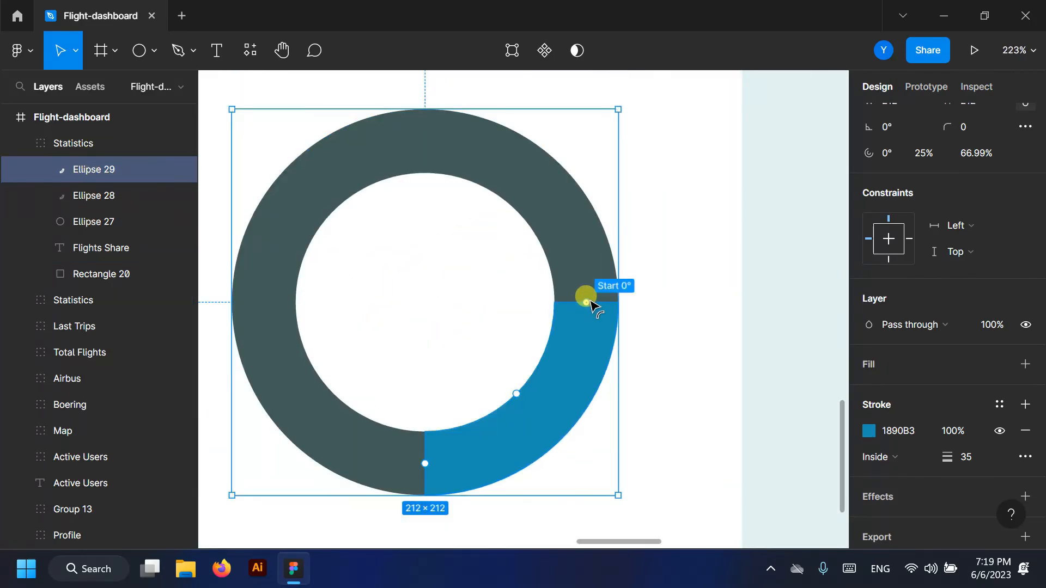
drag(567, 337, 308, 414)
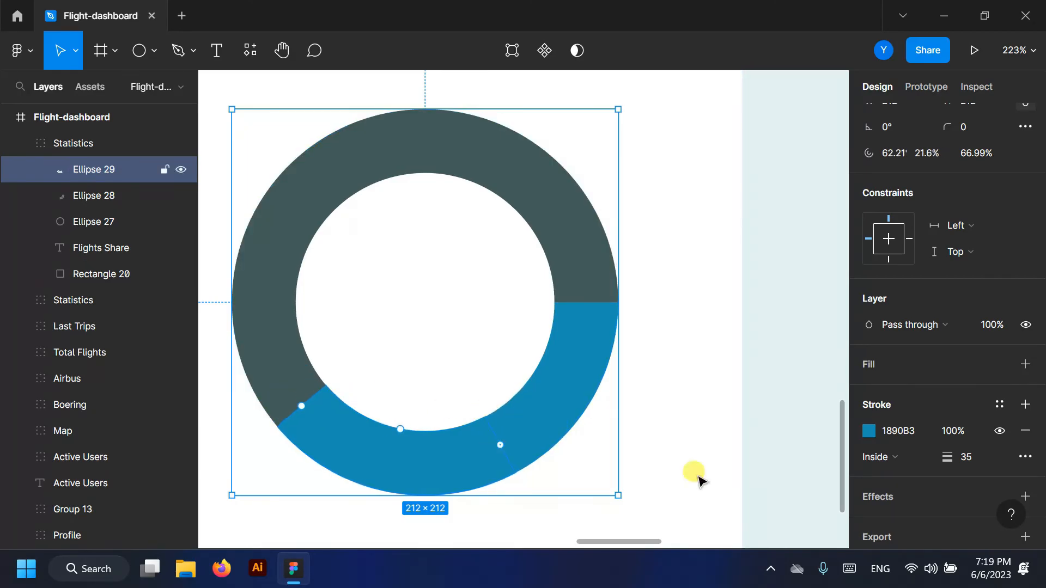
click(869, 430)
click(673, 509)
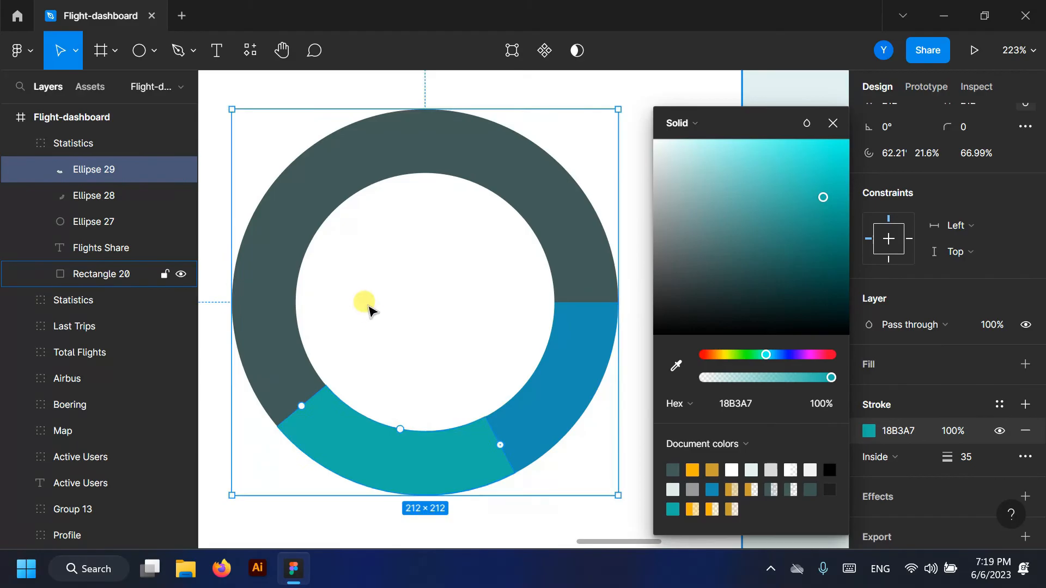
scroll(365, 301, down, 3)
- Add an upper-right arc copy with a Center-aligned stroke and adjusted inner radius ratio
drag(83, 170, 83, 157)
drag(455, 422, 434, 207)
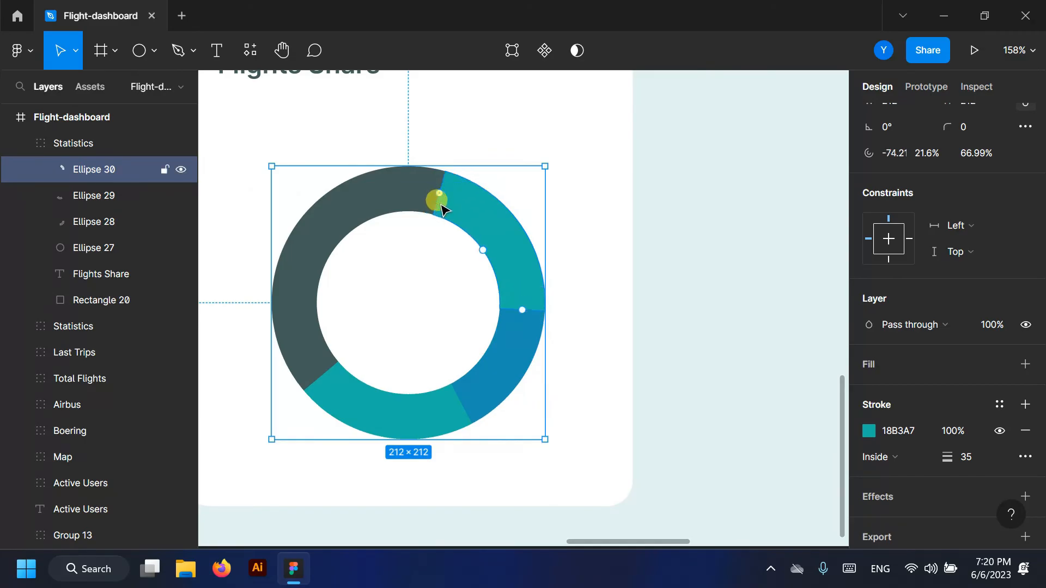
scroll(470, 314, up, 2)
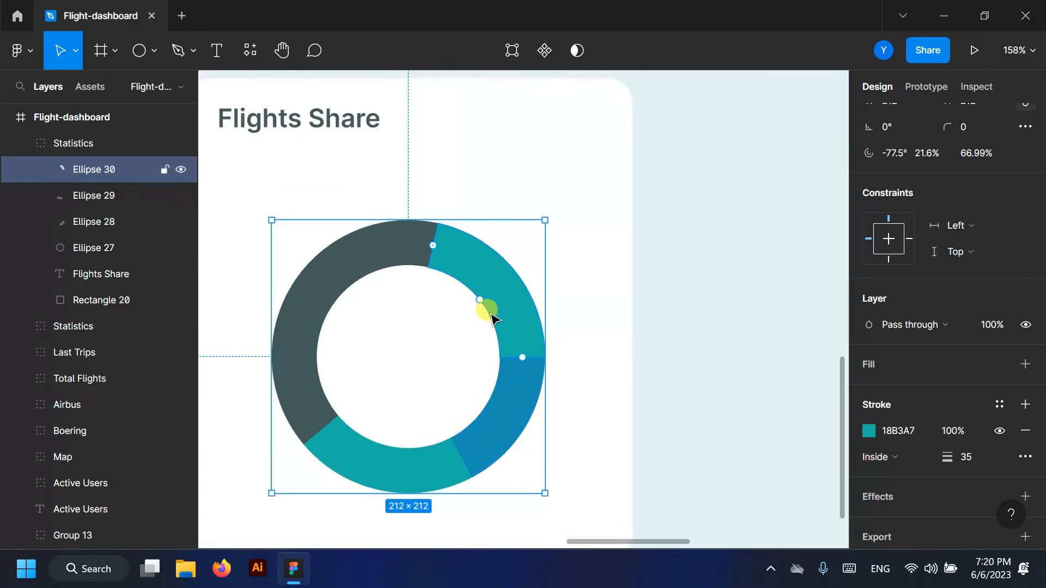
scroll(908, 448, down, 1)
click(924, 406)
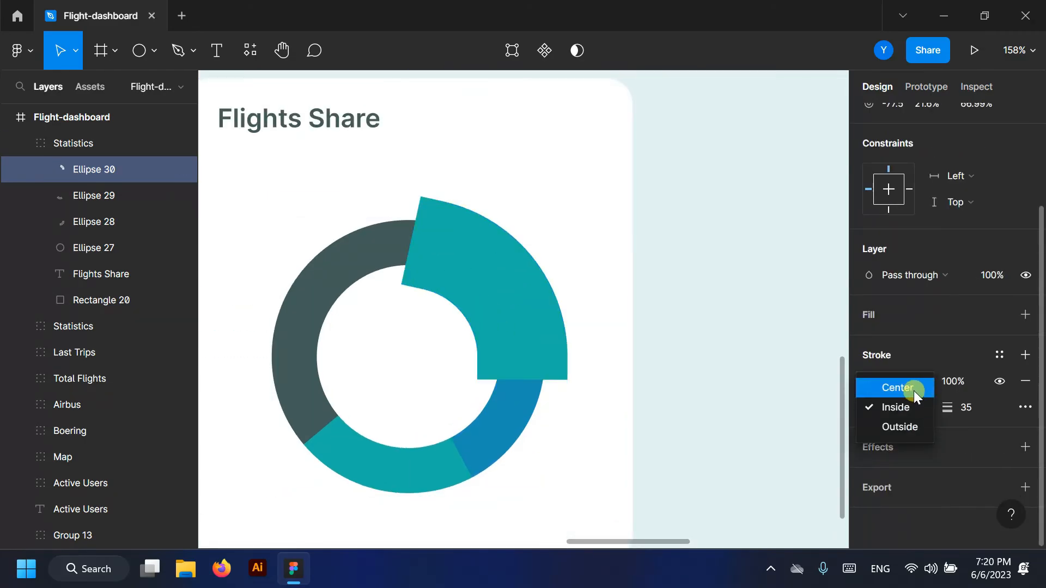
click(913, 391)
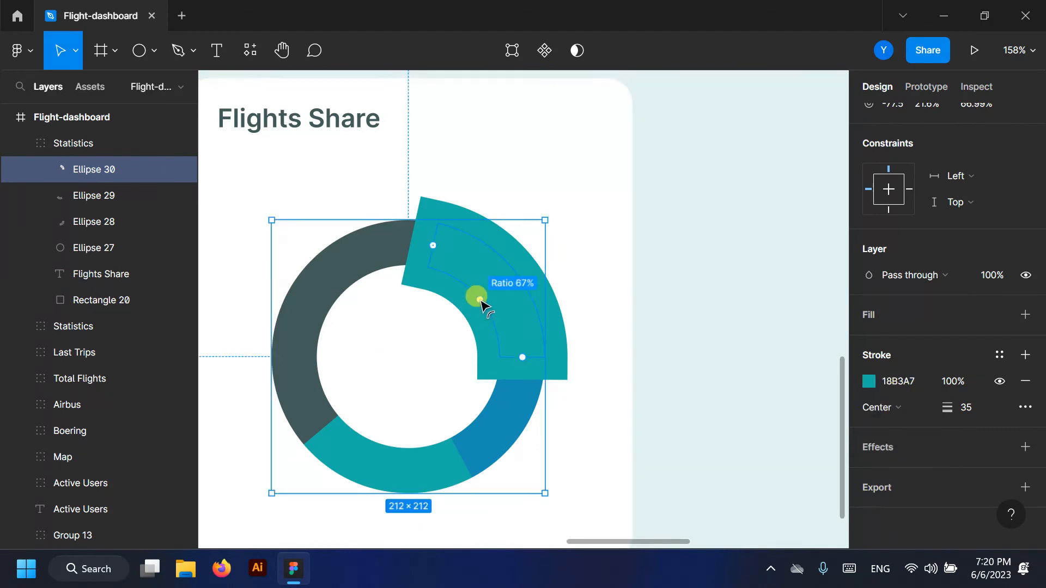
drag(478, 300, 499, 284)
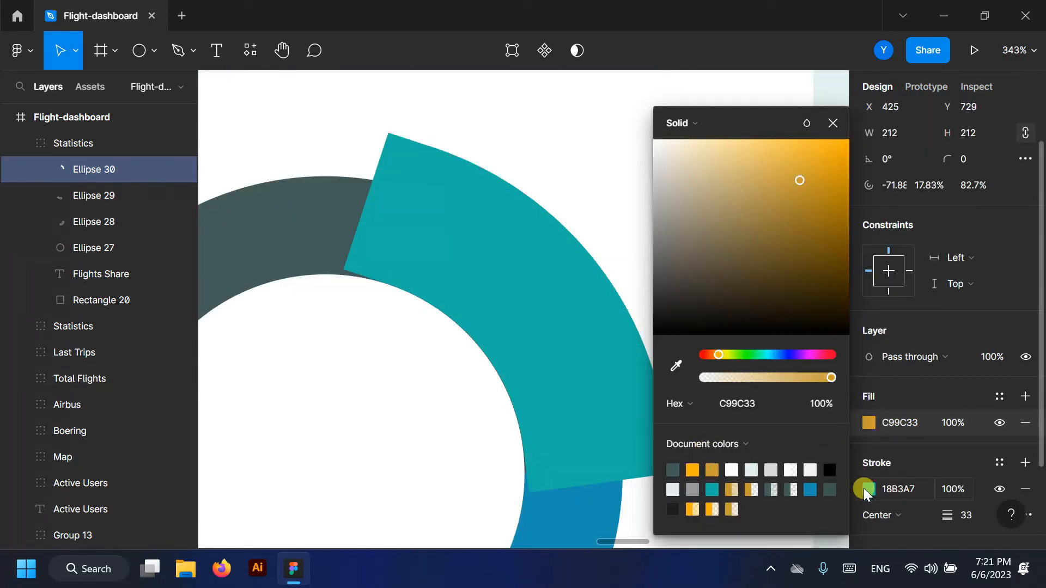
click(865, 490)
- Make the upper-right arc's stroke gold C99C33 at width 23 and lengthen it slightly
click(712, 470)
click(833, 124)
click(976, 521)
key(Down)
key(Down)
key(Down)
key(Down)
key(Down)
key(Down)
key(Down)
key(Down)
key(Down)
key(Down)
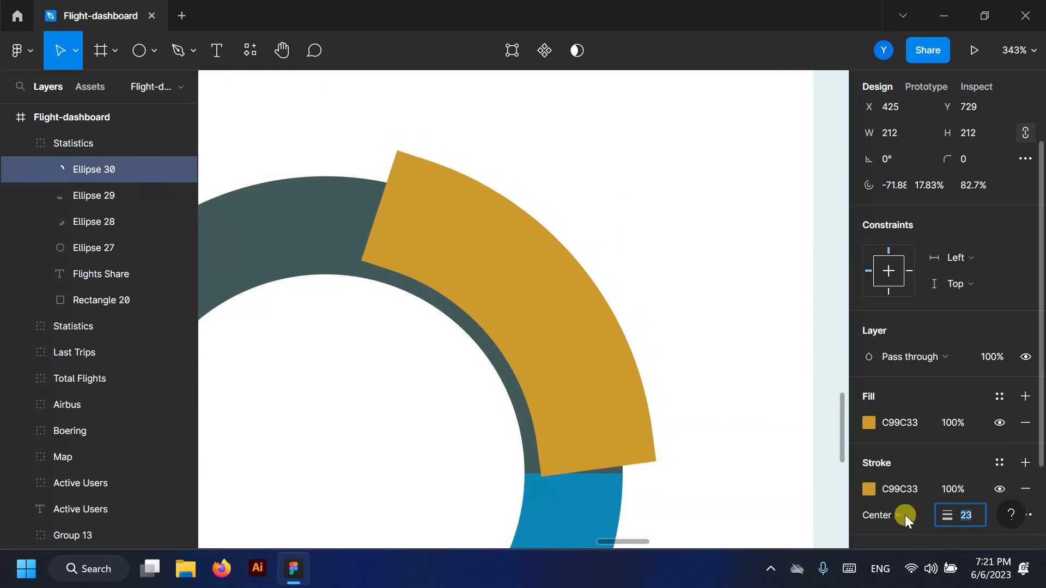
drag(509, 315, 500, 322)
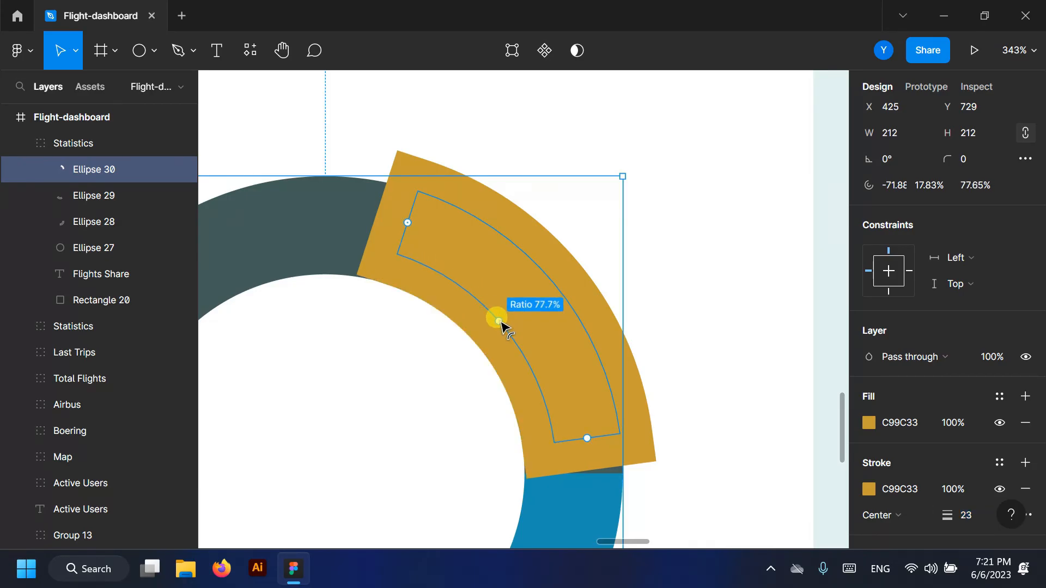
drag(590, 444, 593, 455)
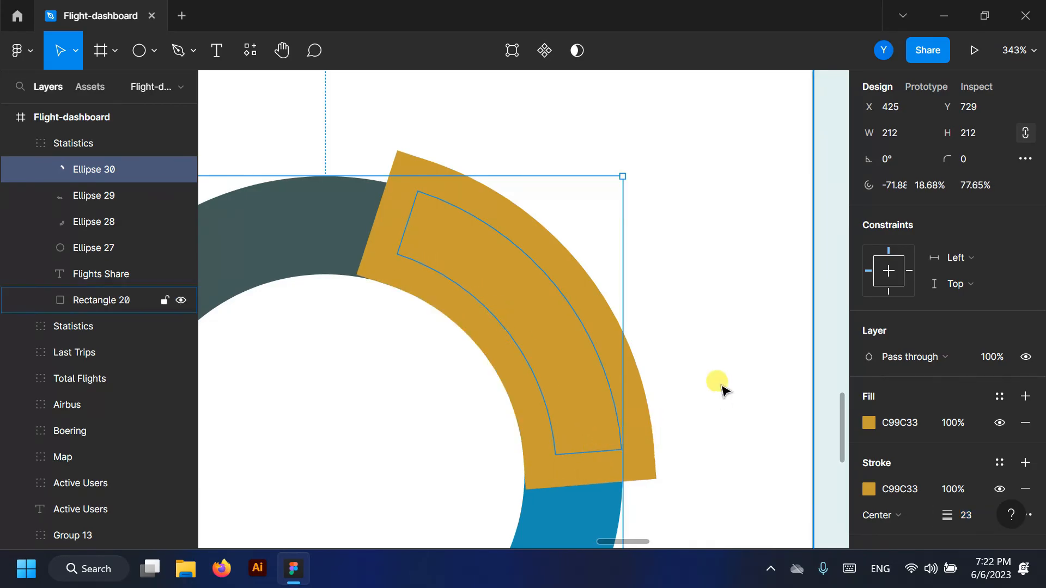
- Place a copy of the Flights Share title in the donut centre, Regular weight, size 14
click(724, 391)
scroll(724, 390, down, 8)
scroll(467, 401, down, 2)
scroll(523, 285, up, 4)
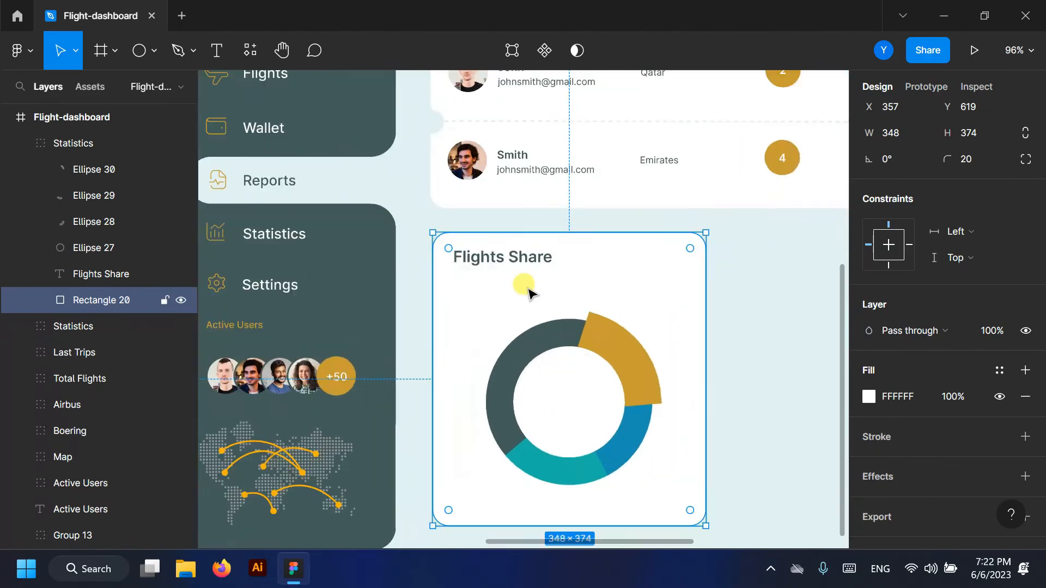
click(519, 257)
drag(518, 257, 591, 408)
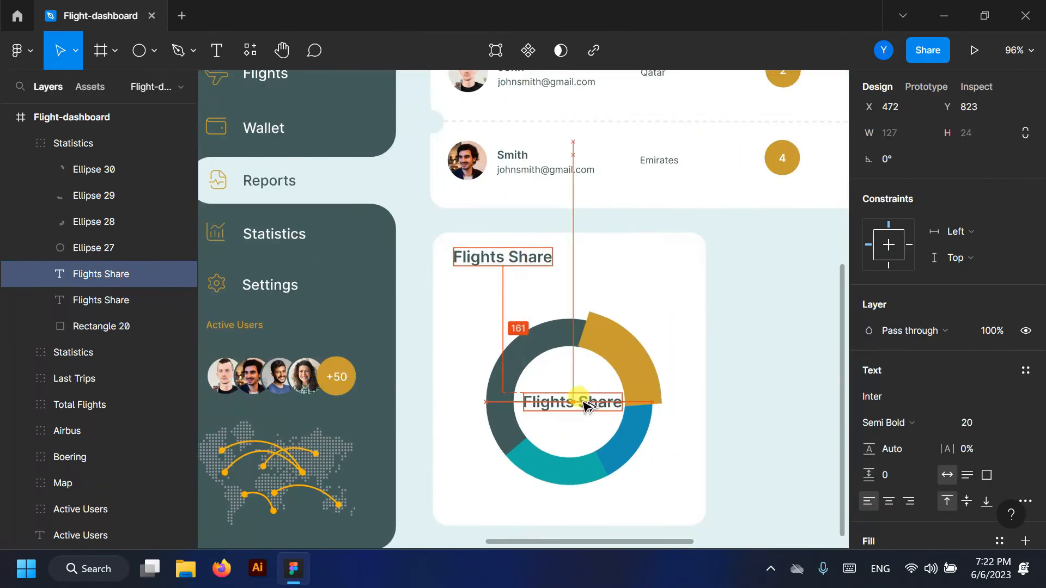
click(1009, 421)
click(981, 303)
click(945, 425)
click(917, 206)
drag(560, 401, 565, 405)
scroll(565, 404, down, 4)
- Rename the donut card's group to 'Flights Share'
click(630, 485)
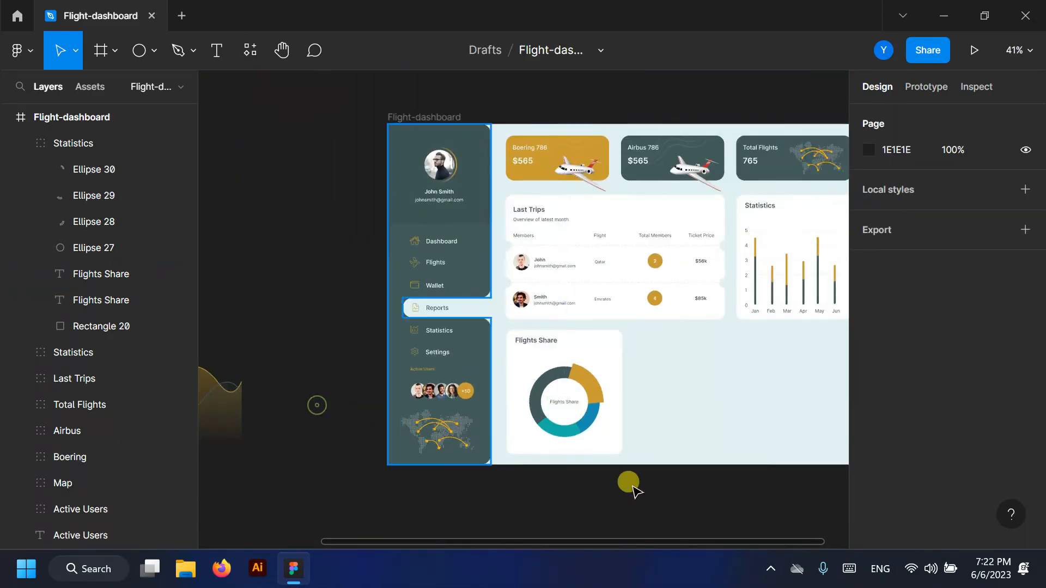
scroll(632, 485, up, 2)
scroll(329, 391, down, 2)
scroll(625, 451, up, 1)
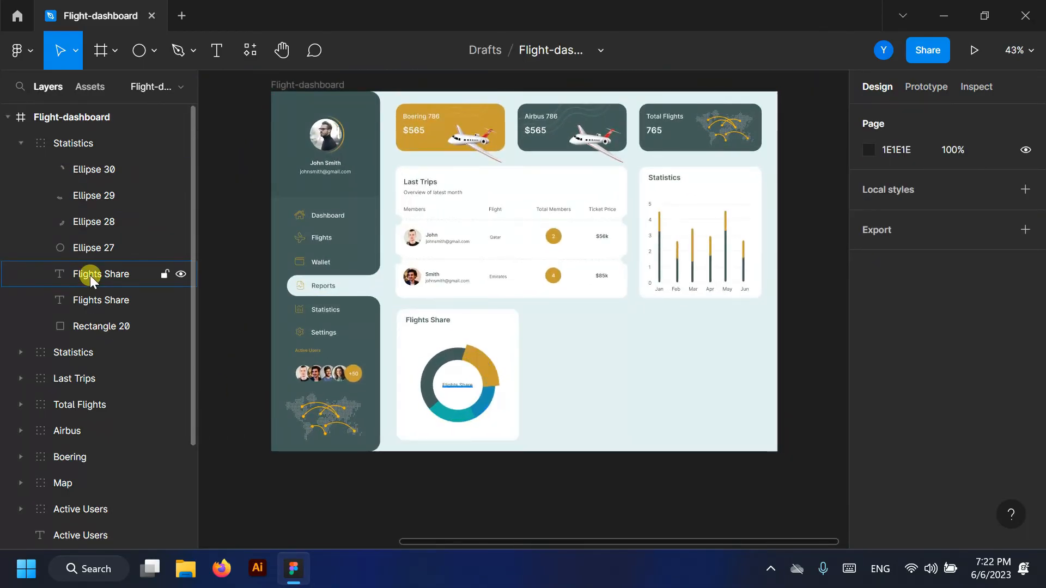
double_click(90, 275)
key(ctrl+c)
double_click(80, 141)
key(ctrl+v)
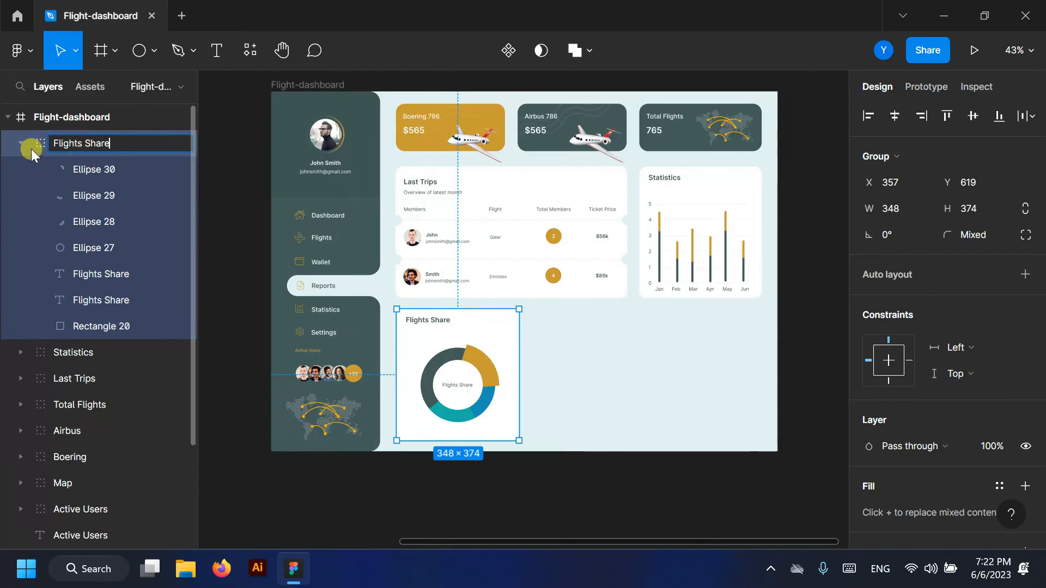
click(32, 148)
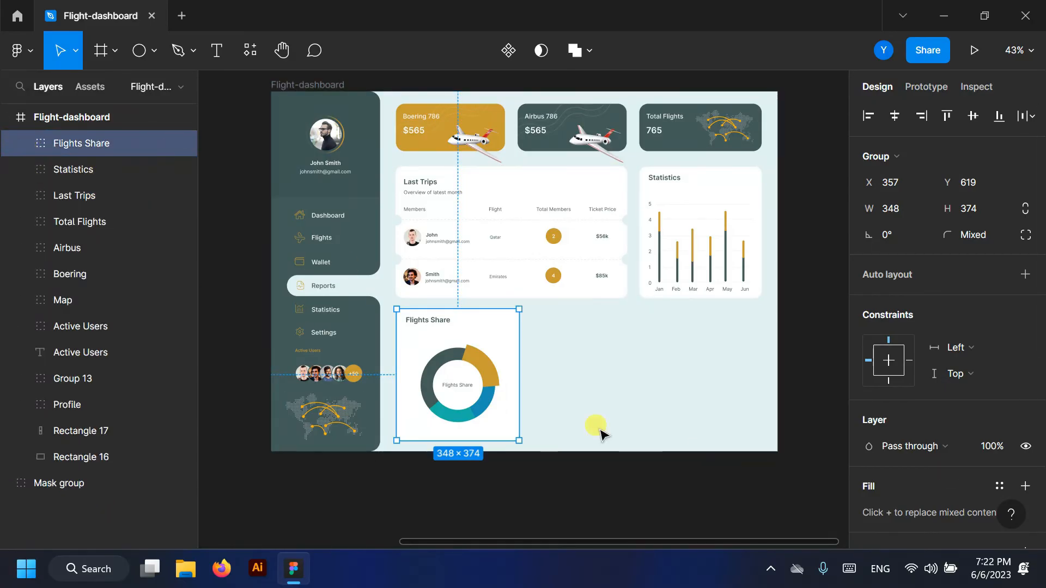
- Duplicate the card to the right, widen its background to 654, and delete its donut
drag(501, 327, 604, 308)
click(22, 144)
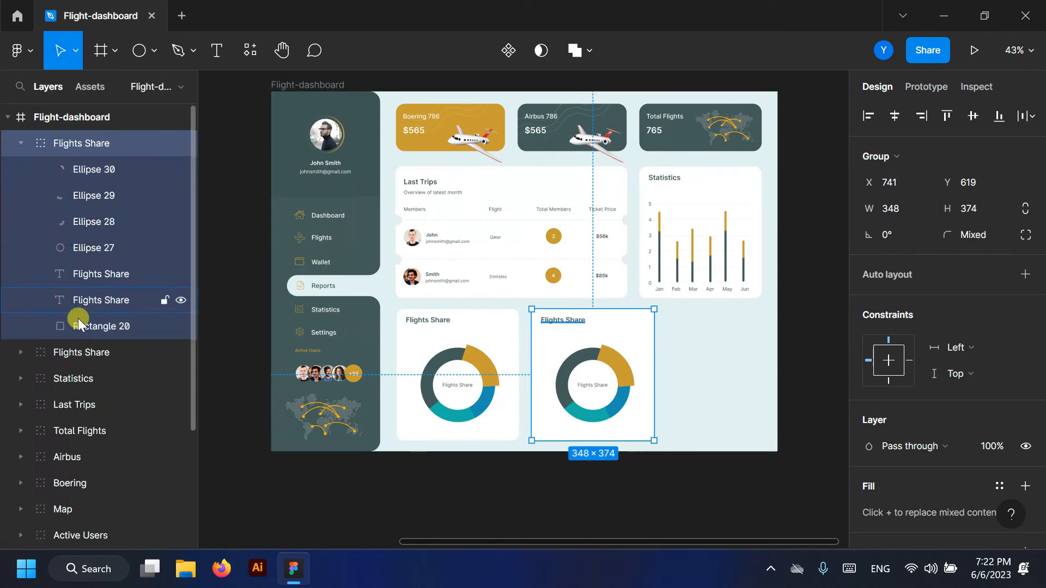
click(82, 325)
drag(652, 363, 760, 357)
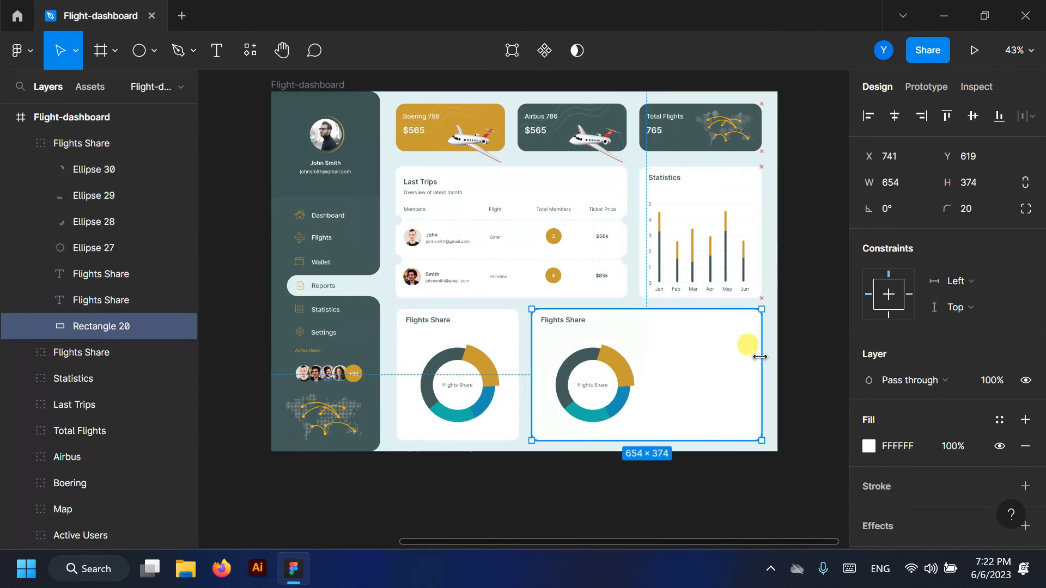
scroll(770, 359, up, 4)
click(90, 274)
shift+click(80, 170)
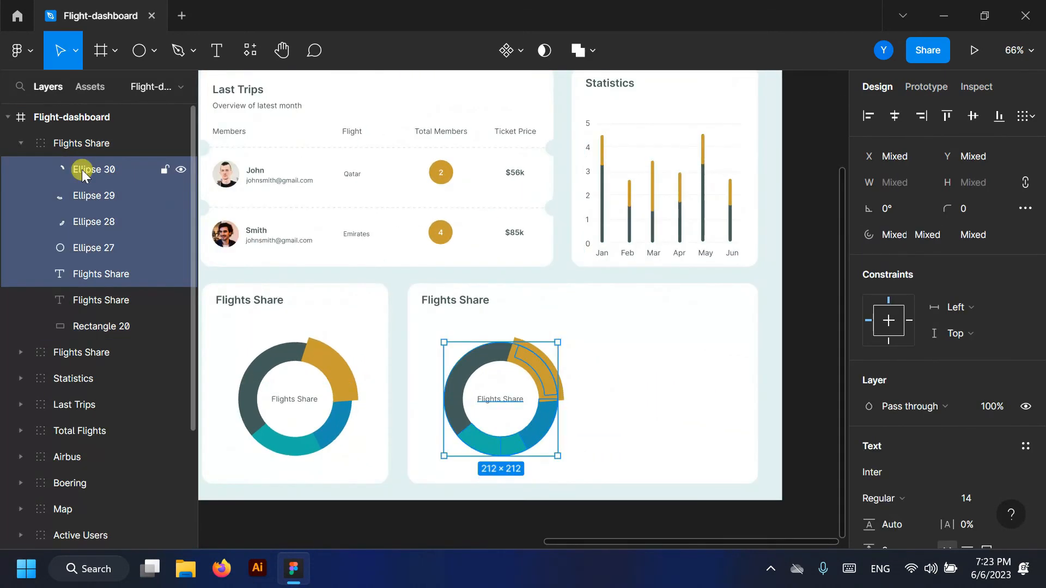
key(Delete)
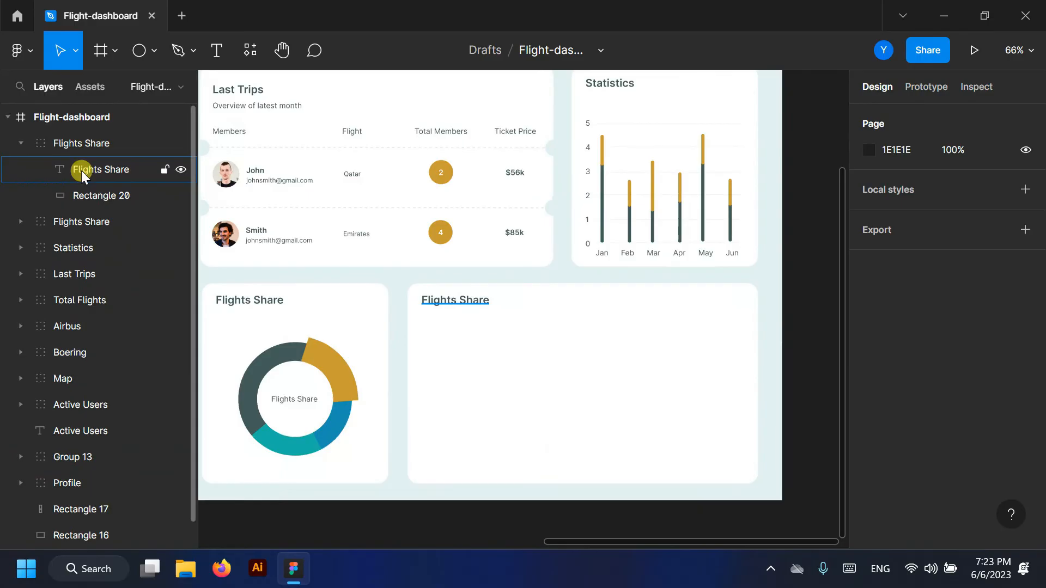
- Copy the Statistics chart's 0–5 and Jan–Jun labels plus a gridline into the wide card's group
double_click(664, 259)
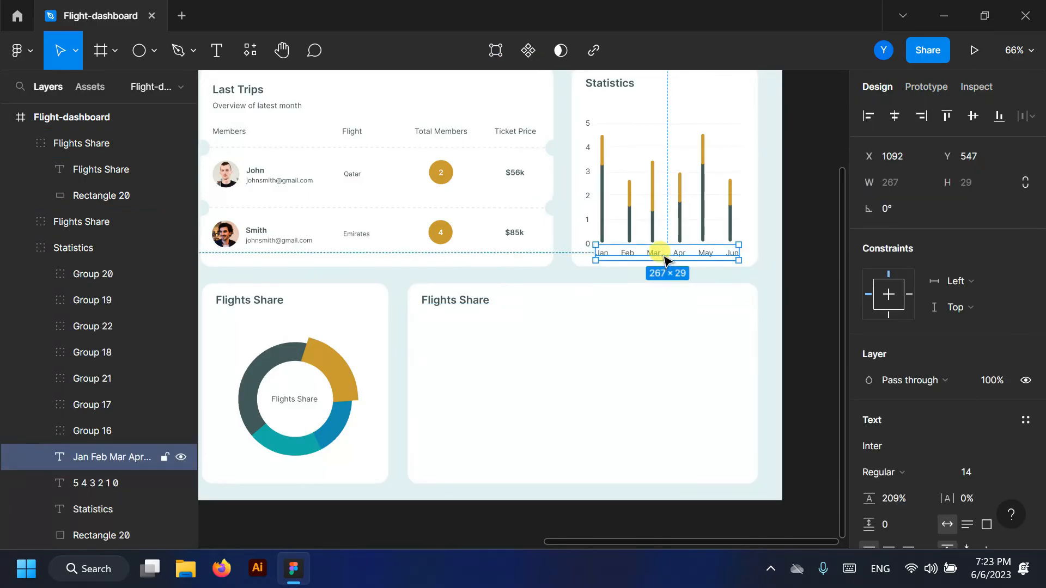
shift+click(589, 223)
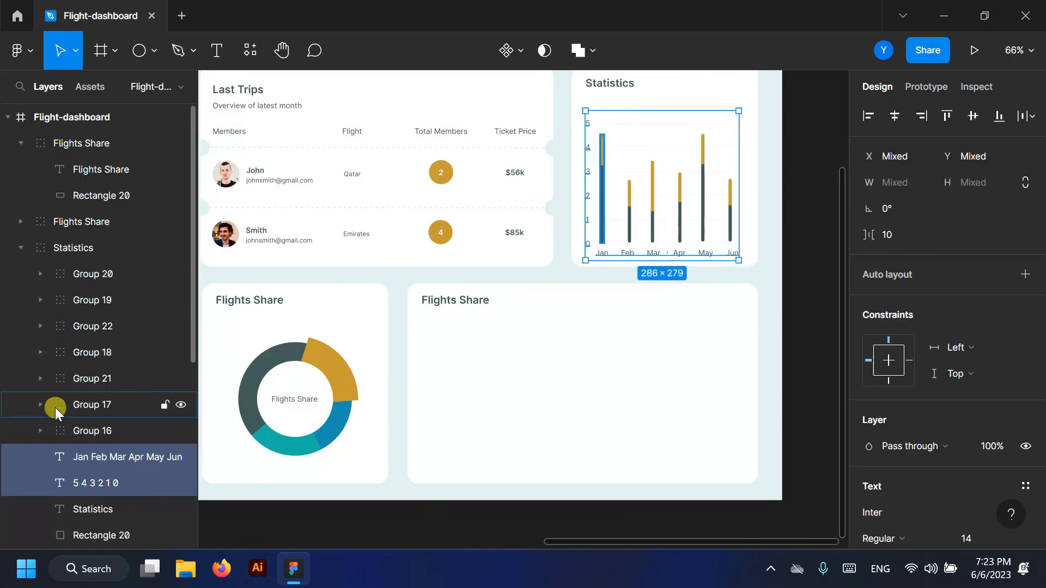
scroll(54, 407, down, 2)
click(40, 348)
shift+click(94, 506)
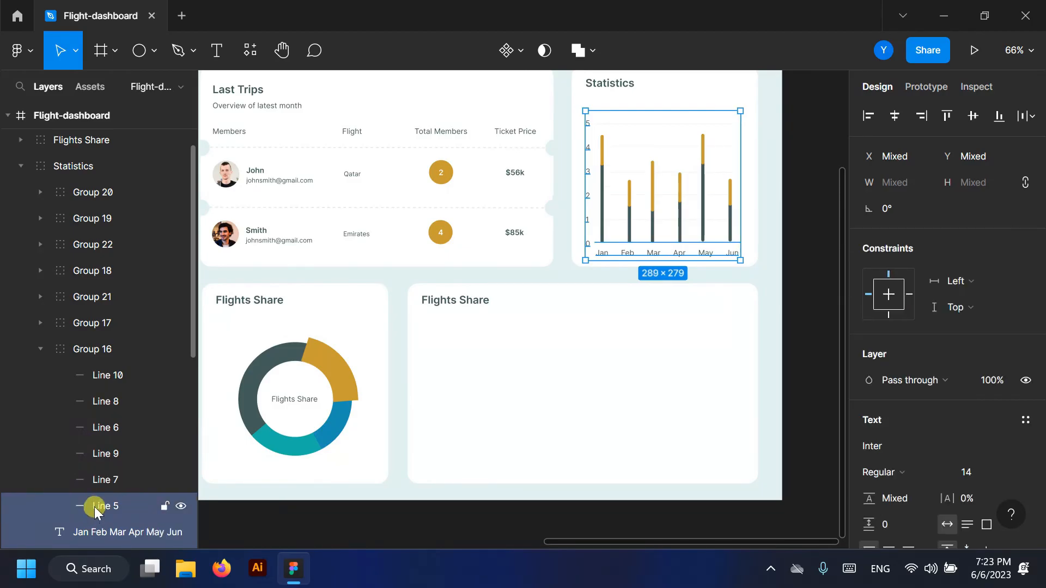
drag(640, 242, 91, 433)
drag(80, 146, 82, 146)
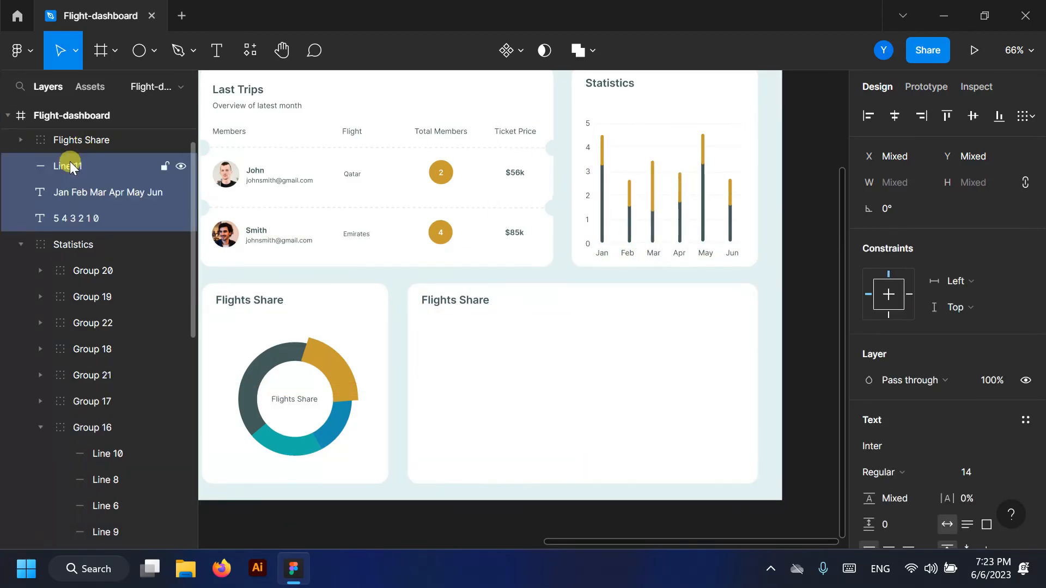
click(24, 243)
drag(78, 251, 89, 155)
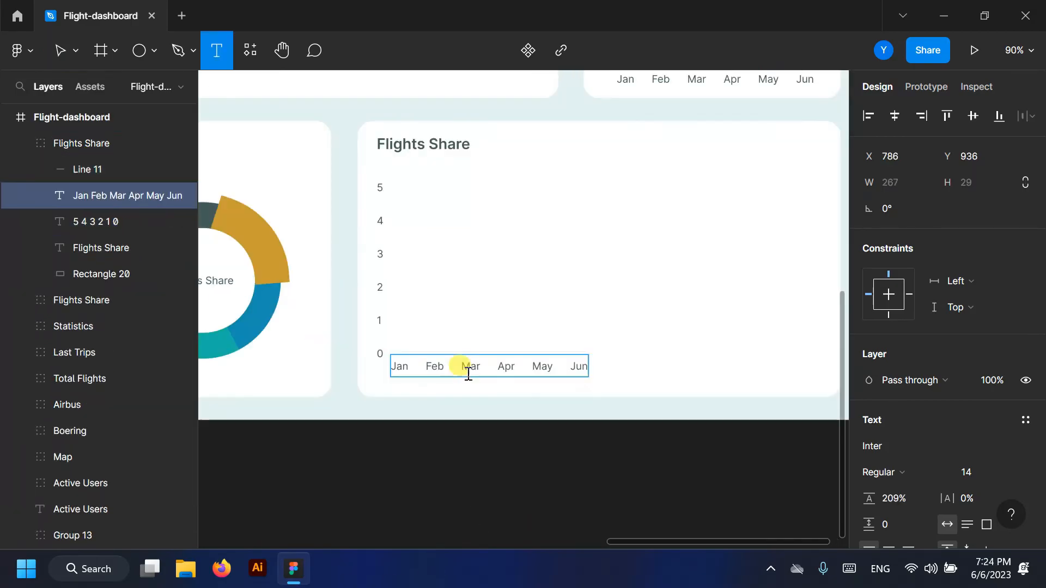
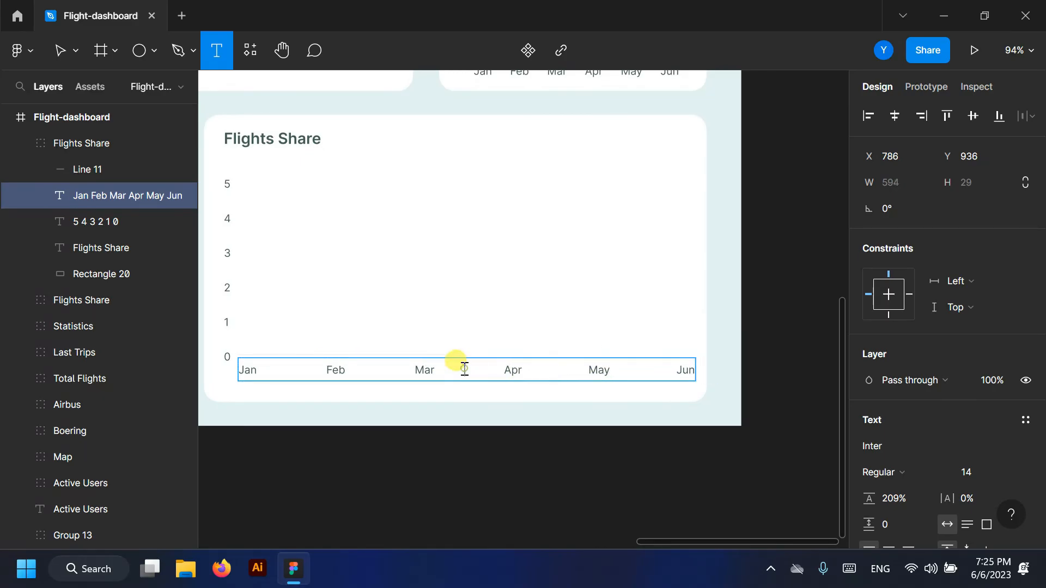
- Lower the month labels and shift the bottom gridline slightly right along the 0 line
click(60, 52)
drag(411, 371, 411, 380)
click(353, 355)
drag(357, 358, 462, 349)
- Turn a duplicate gridline into a vertical 229-px y-axis at Jan, grouped in Flights Share
key(ctrl+d)
drag(459, 437, 248, 224)
drag(248, 185, 248, 180)
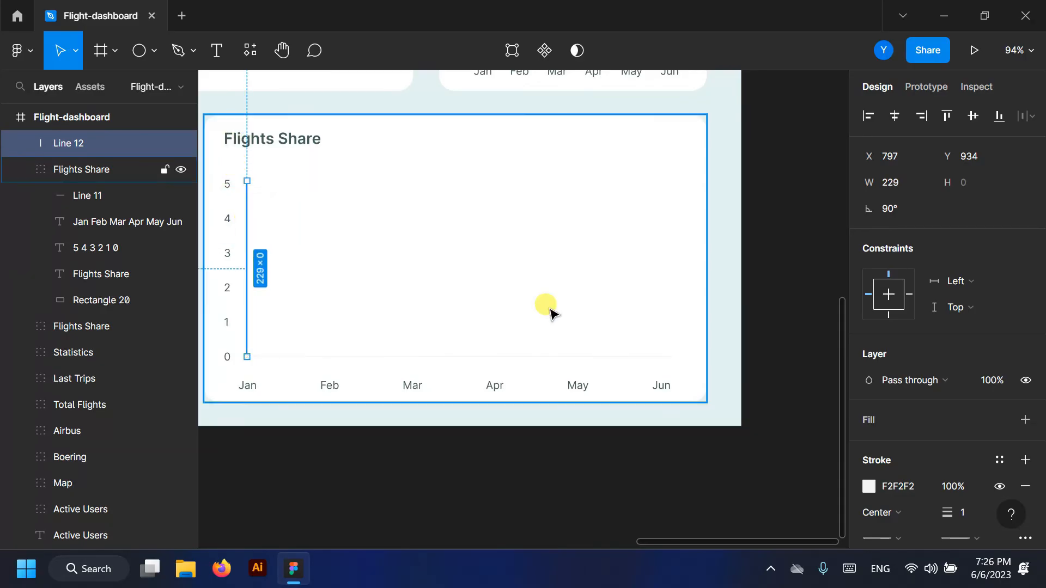
scroll(565, 297, down, 2)
click(725, 289)
scroll(360, 261, up, 3)
scroll(608, 326, down, 5)
scroll(747, 327, down, 2)
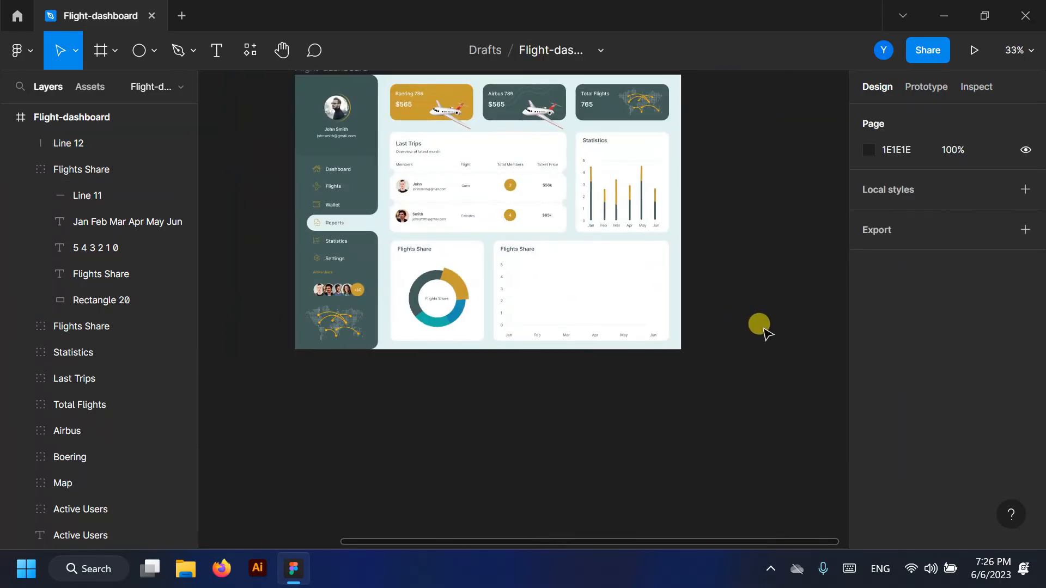
drag(66, 144, 70, 170)
scroll(245, 262, down, 1)
- Move the wave-curve Mask group into the Flights Share card and its layer group
click(8, 118)
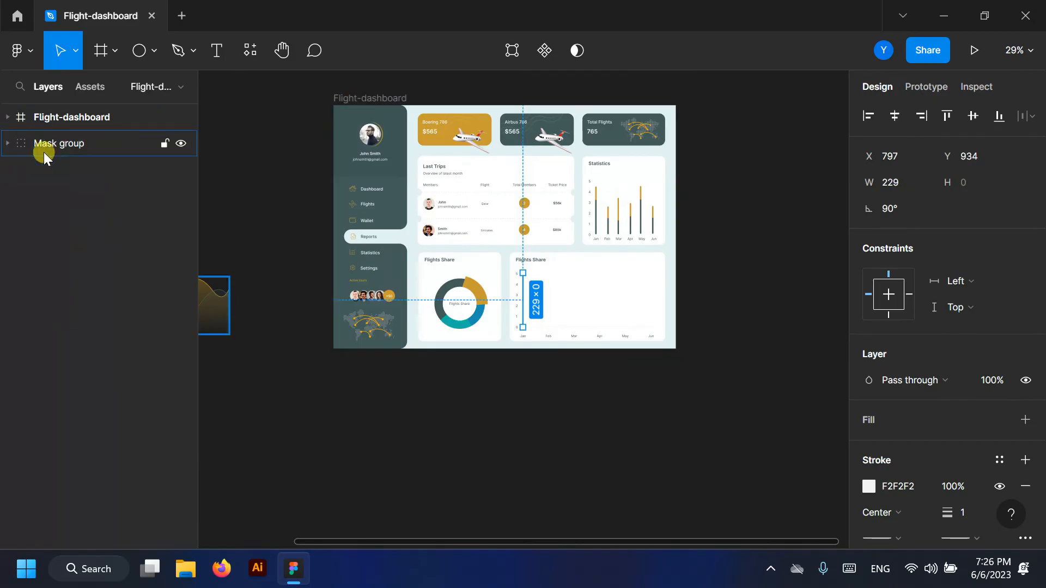
click(47, 153)
drag(215, 310, 648, 302)
drag(81, 145, 86, 189)
scroll(611, 325, up, 8)
drag(400, 304, 391, 295)
scroll(770, 233, down, 3)
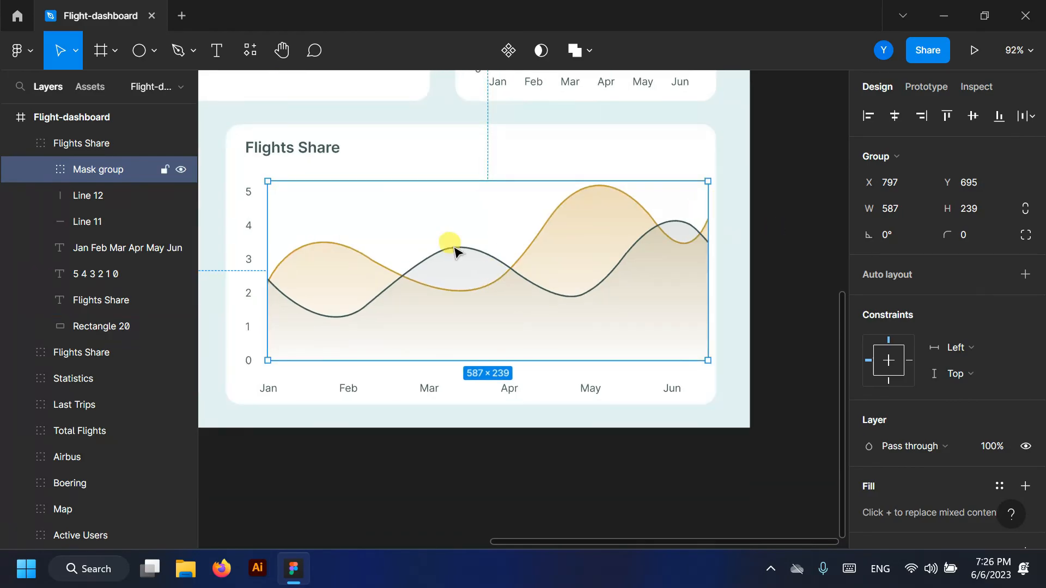
- Nudge the vertical axis, the 0–5 labels and the month labels into alignment
click(268, 270)
scroll(268, 270, up, 5)
key(shift+Right)
key(Right)
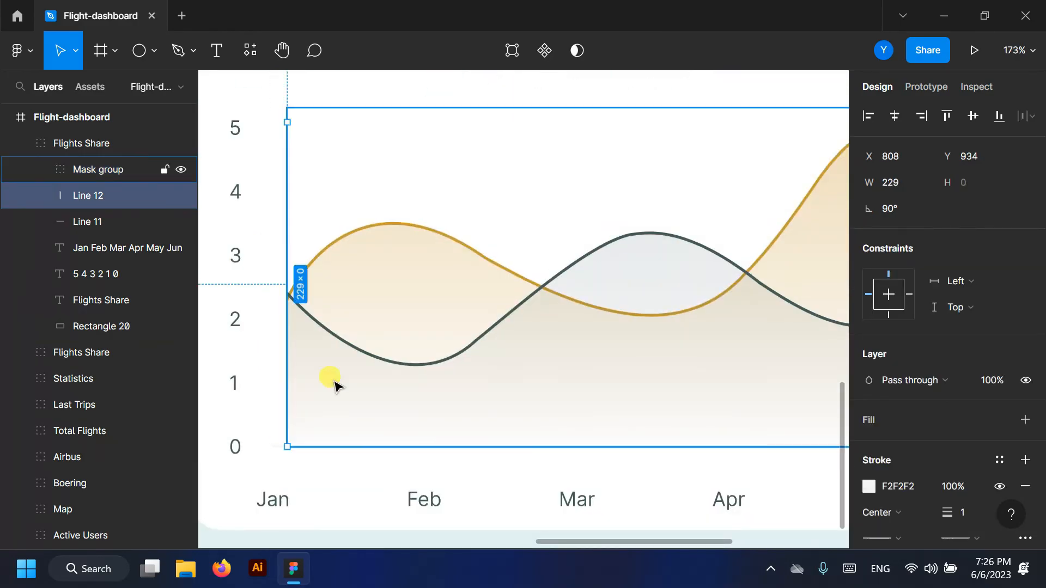
click(275, 446)
scroll(256, 441, down, 3)
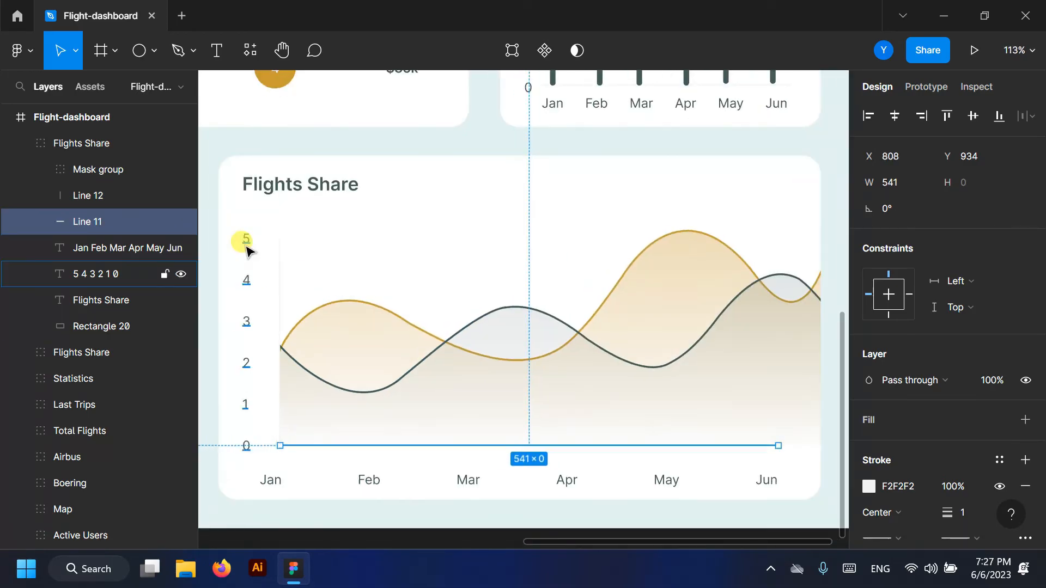
click(246, 245)
key(Right)
key(Right)
key(Right)
key(Right)
key(Right)
key(Right)
key(Right)
key(Right)
click(318, 480)
key(Right)
key(Right)
key(Right)
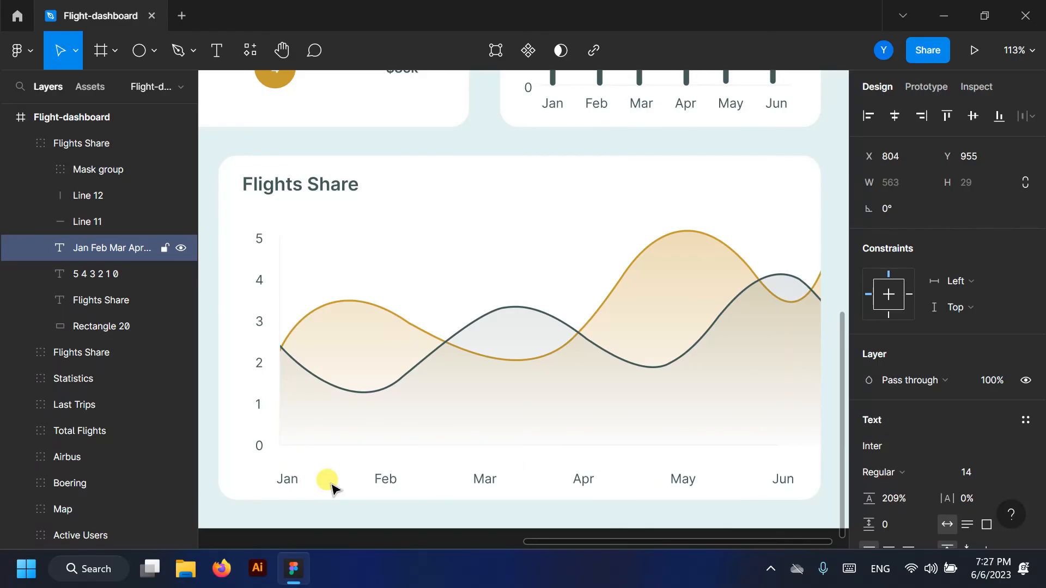
key(Up)
- Lengthen the bottom axis line to the right across the chart
ctrl+click(753, 447)
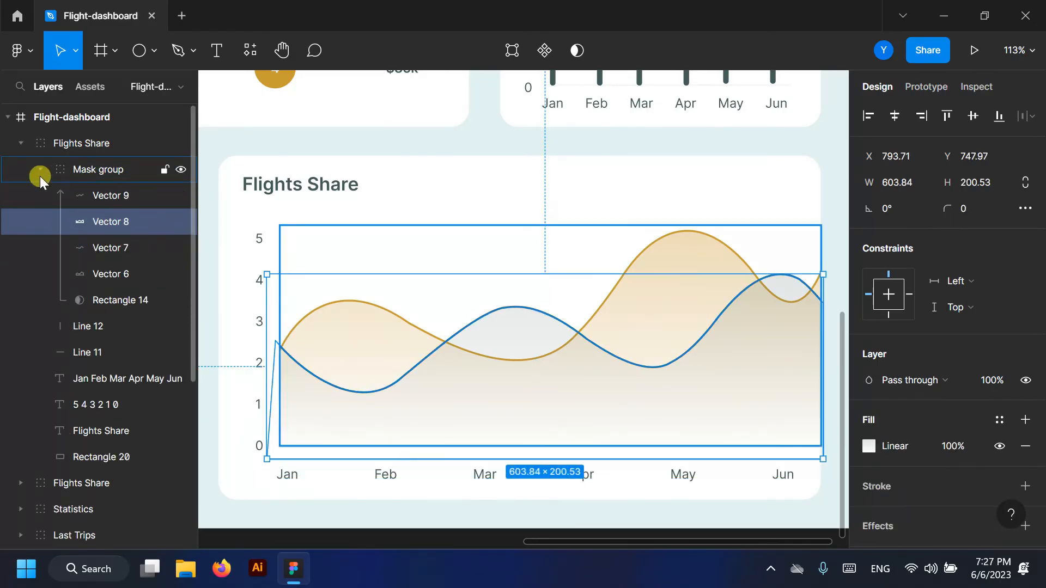
click(40, 170)
click(83, 222)
drag(778, 445, 805, 446)
scroll(520, 339, down, 3)
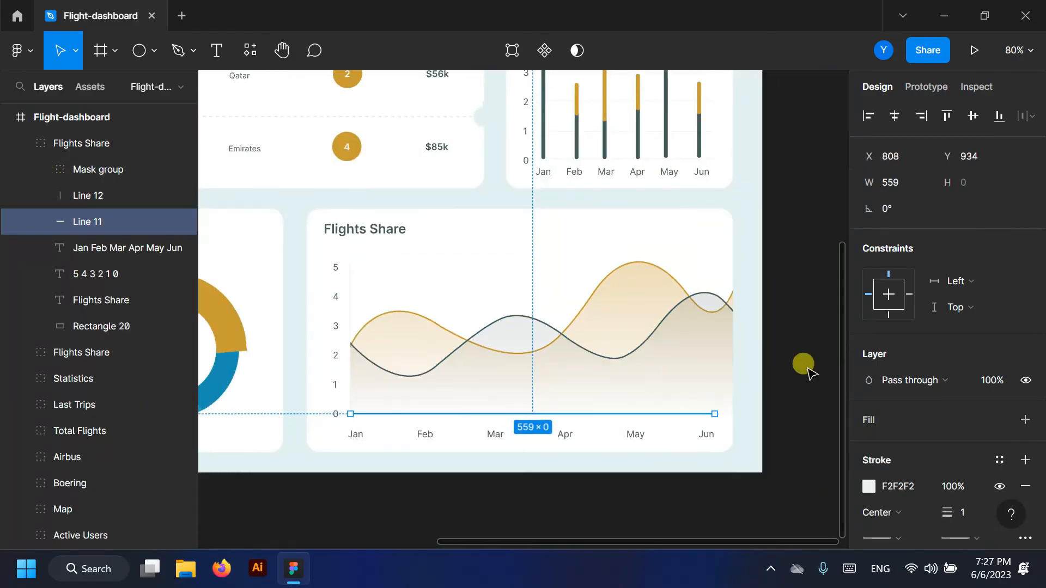
click(805, 366)
- Mark the curve peaks with 23-px dots filled gold C99C33 and dark 425C5A
click(142, 52)
scroll(636, 265, up, 3)
mouse_move(618, 253)
mouse_down()
mouse_move(639, 276)
mouse_move(631, 263)
mouse_move(451, 341)
mouse_up()
click(870, 446)
click(714, 471)
click(832, 123)
click(870, 446)
click(673, 470)
click(832, 122)
click(154, 50)
click(109, 88)
scroll(381, 284, up, 3)
- Draw a 100×50 box centred above the dark peak dot
drag(441, 221, 573, 293)
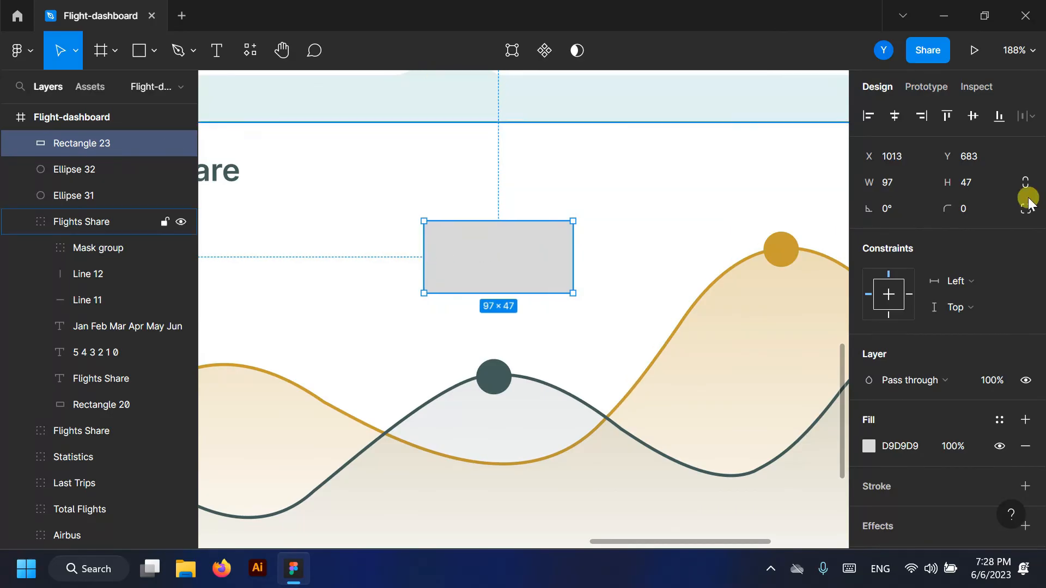
click(979, 183)
text(50)
key(Return)
click(906, 183)
text(98)
key(Return)
text(100)
key(Return)
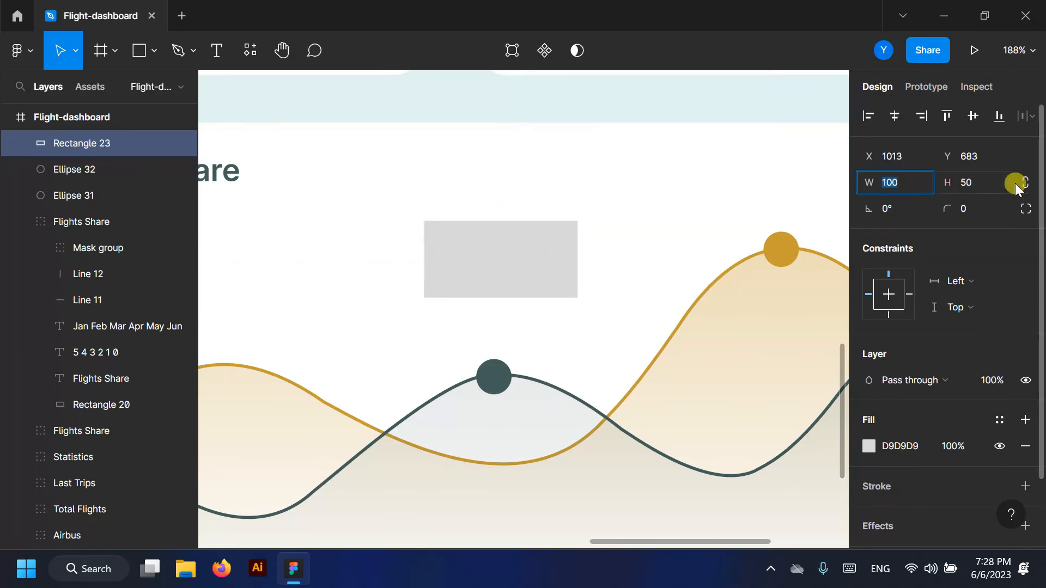
drag(497, 253, 506, 255)
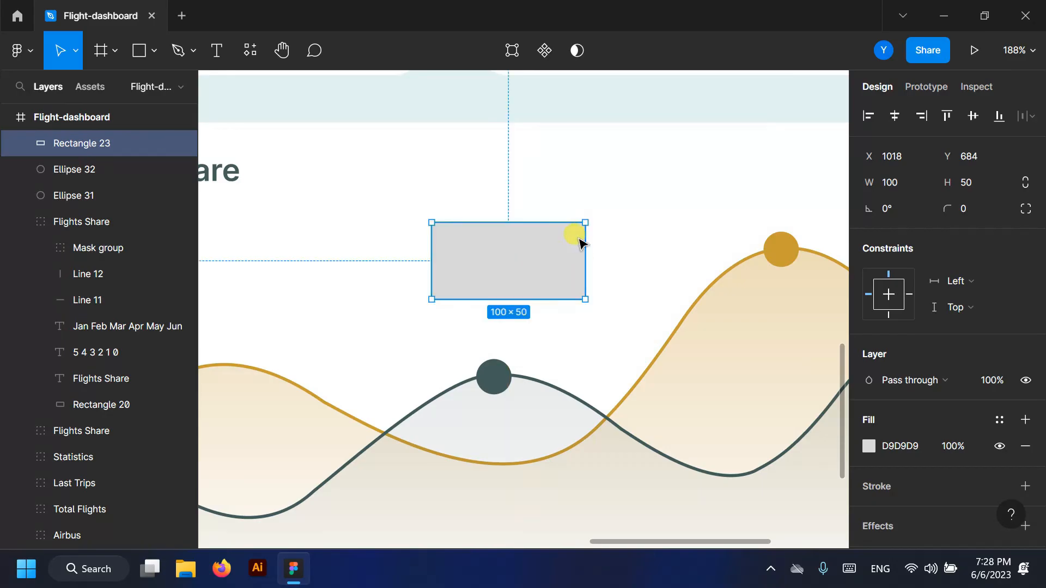
- Give the box corner radius 10 and fill 425C5A, positioned just above the dot
click(982, 204)
text(10)
key(Return)
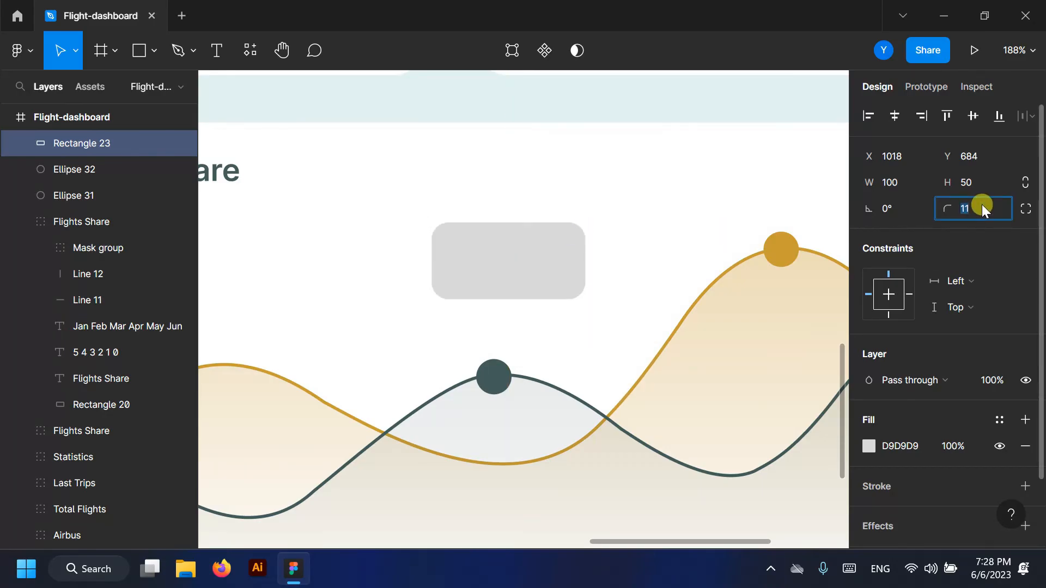
drag(491, 261, 497, 308)
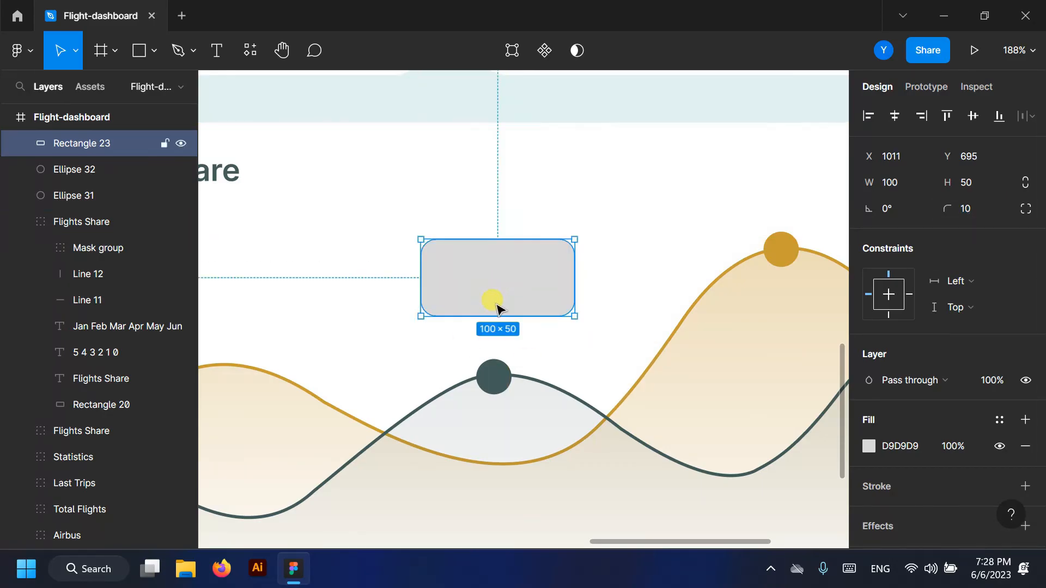
scroll(493, 306, up, 1)
click(869, 446)
click(672, 470)
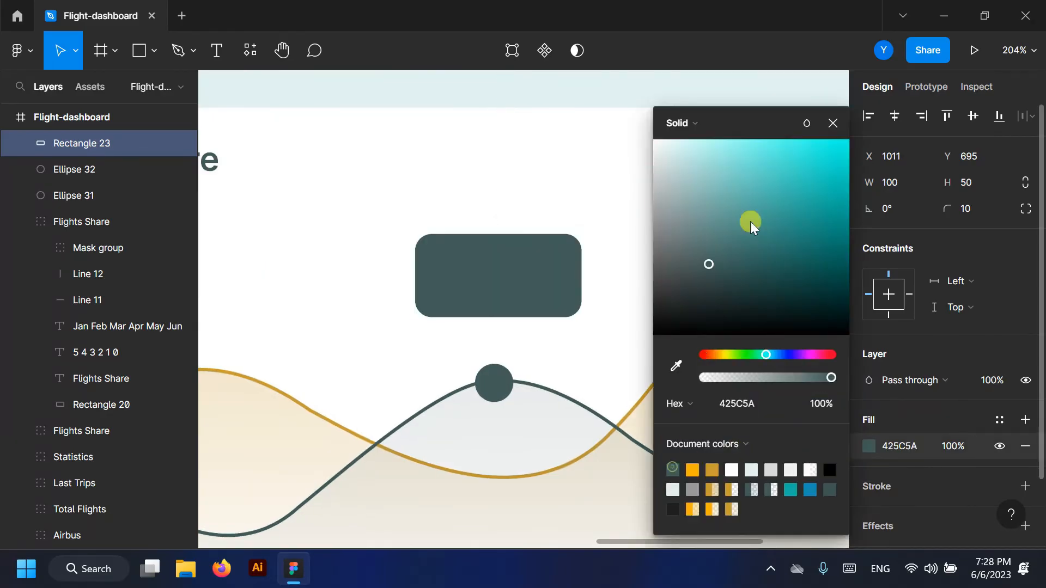
click(833, 122)
- Add a downward 18×18 triangle pointer below the box, filled 425C5A
click(154, 51)
click(111, 164)
scroll(479, 319, up, 5)
mouse_move(453, 342)
mouse_down()
mouse_move(509, 398)
mouse_move(425, 299)
mouse_move(478, 372)
mouse_move(515, 318)
mouse_up()
mouse_move(517, 319)
mouse_down()
mouse_move(509, 308)
mouse_move(531, 334)
mouse_up()
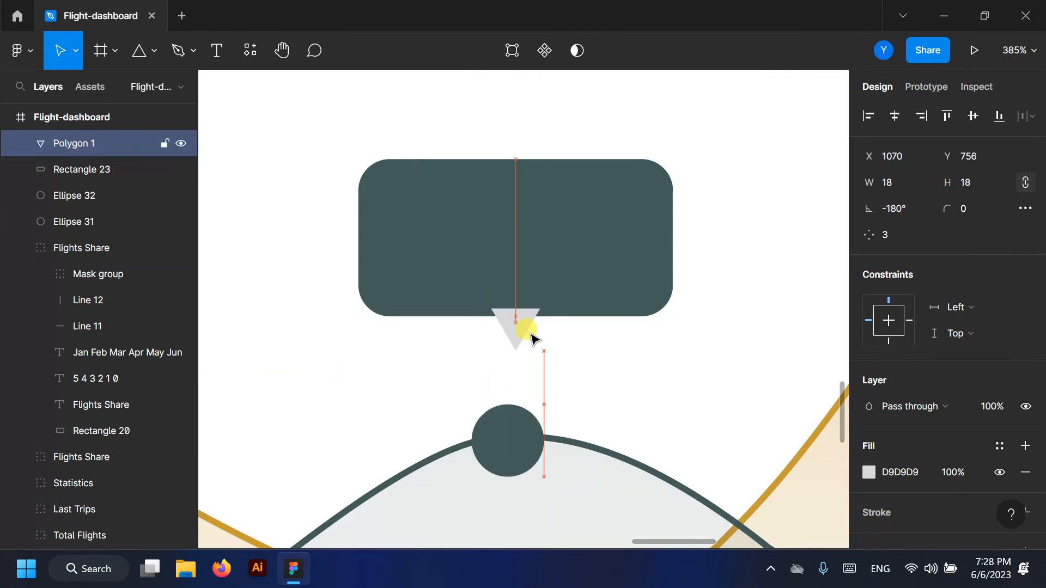
click(869, 472)
click(674, 466)
click(832, 121)
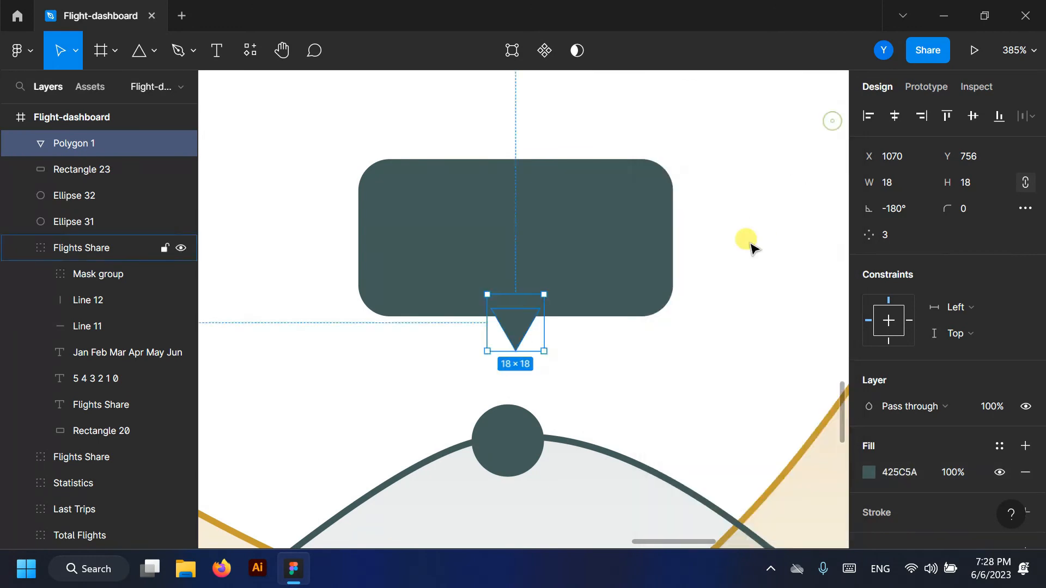
scroll(572, 276, down, 5)
- Add a white Semi Bold 16 '3500' label at the top of the tooltip bubble
key(t)
scroll(568, 253, up, 4)
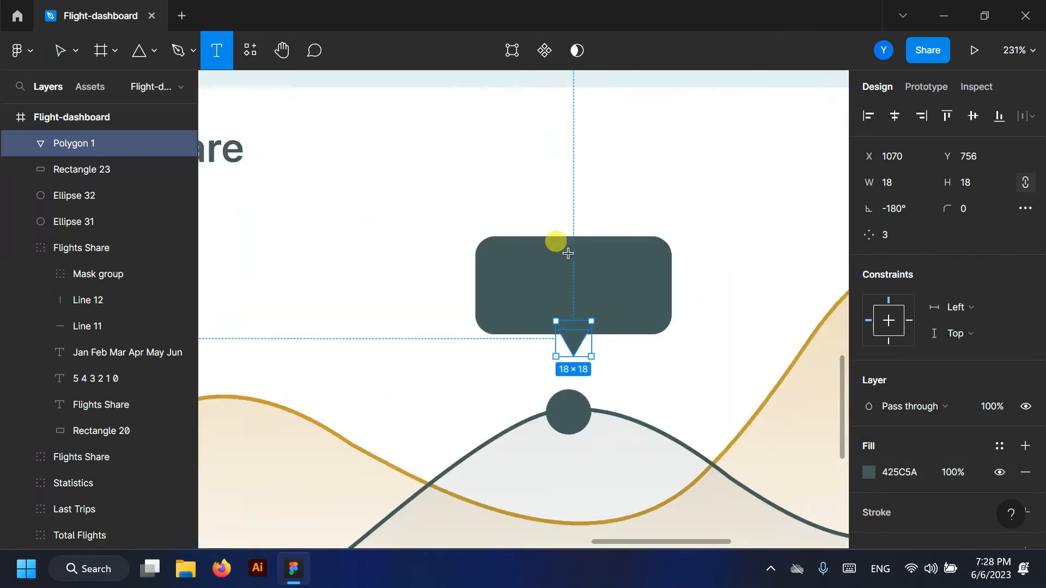
scroll(567, 253, up, 3)
click(471, 262)
text(3500)
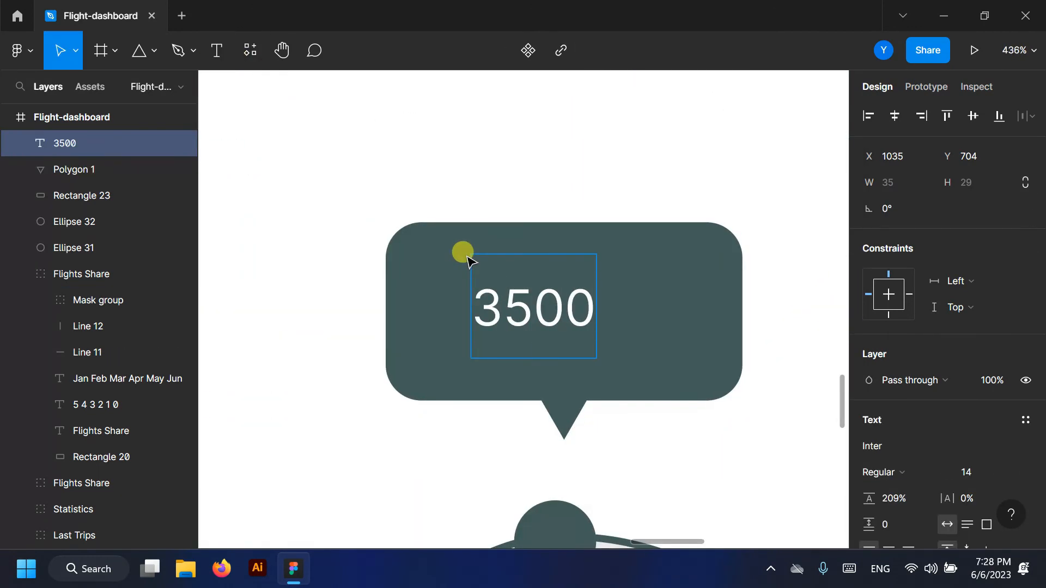
key(ctrl+a)
scroll(940, 425, down, 3)
click(944, 390)
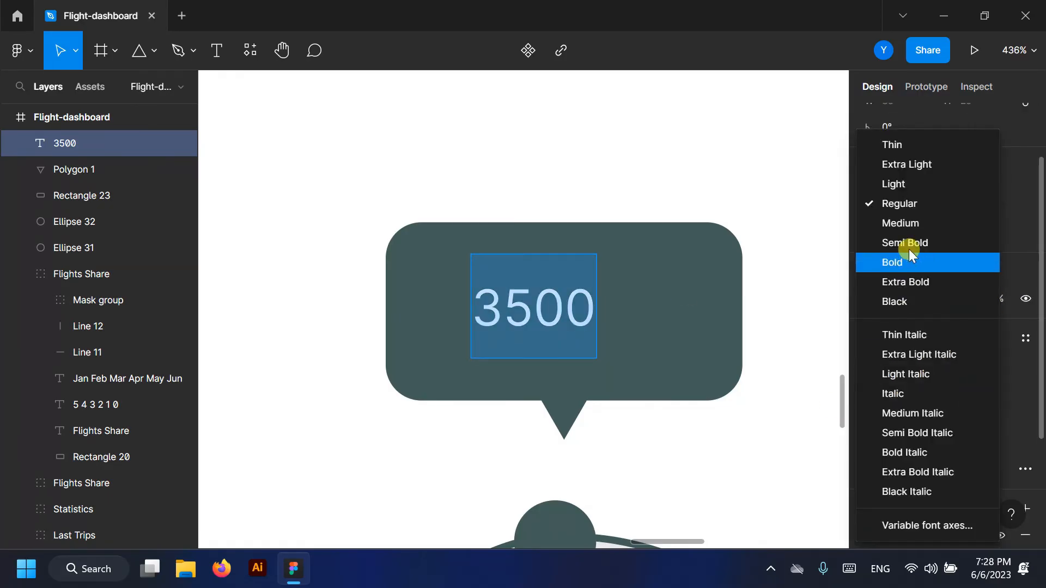
click(909, 241)
click(997, 393)
click(963, 350)
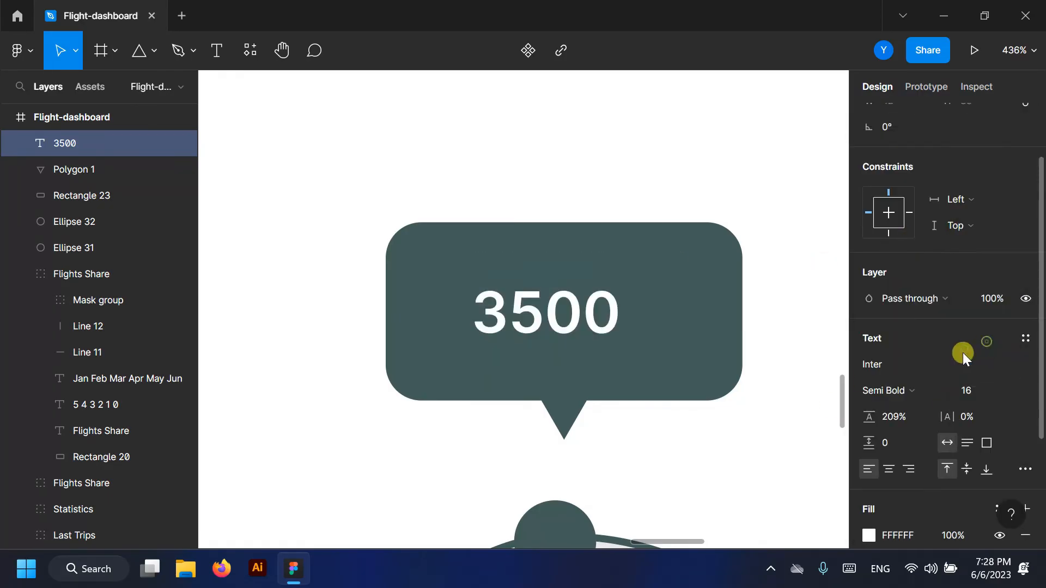
key(Escape)
drag(588, 334, 599, 309)
- Start a second text line beneath 3500 and begin typing its label
click(180, 86)
click(181, 87)
click(216, 50)
click(461, 343)
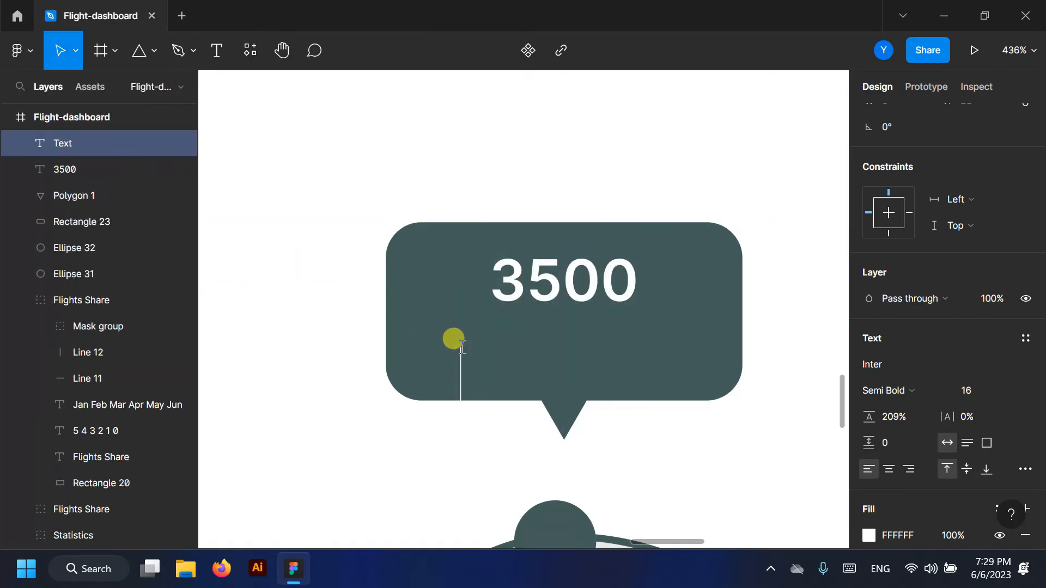
key(Escape)
drag(477, 430, 466, 339)
click(216, 50)
click(484, 324)
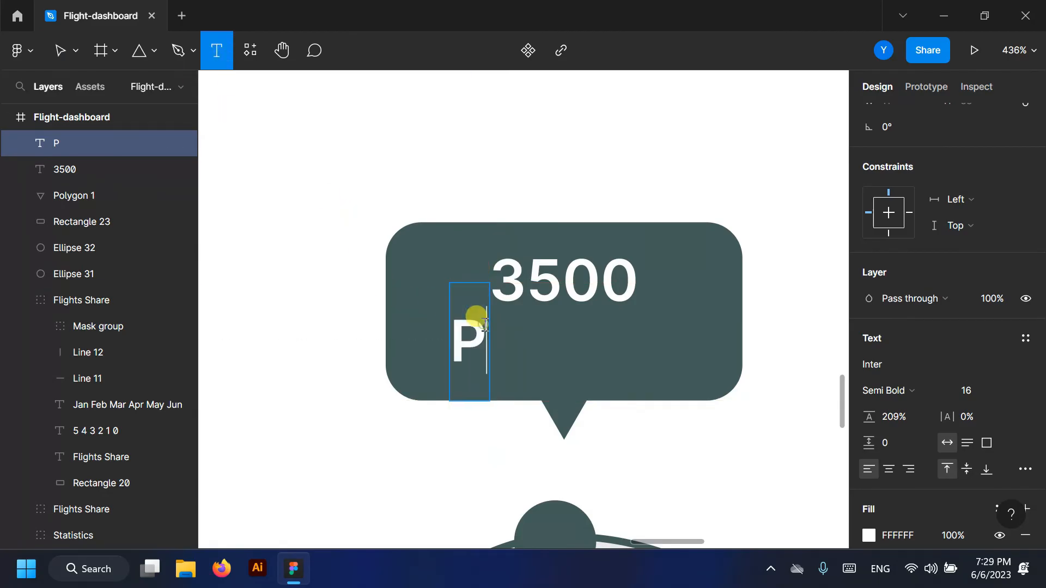
text(ess)
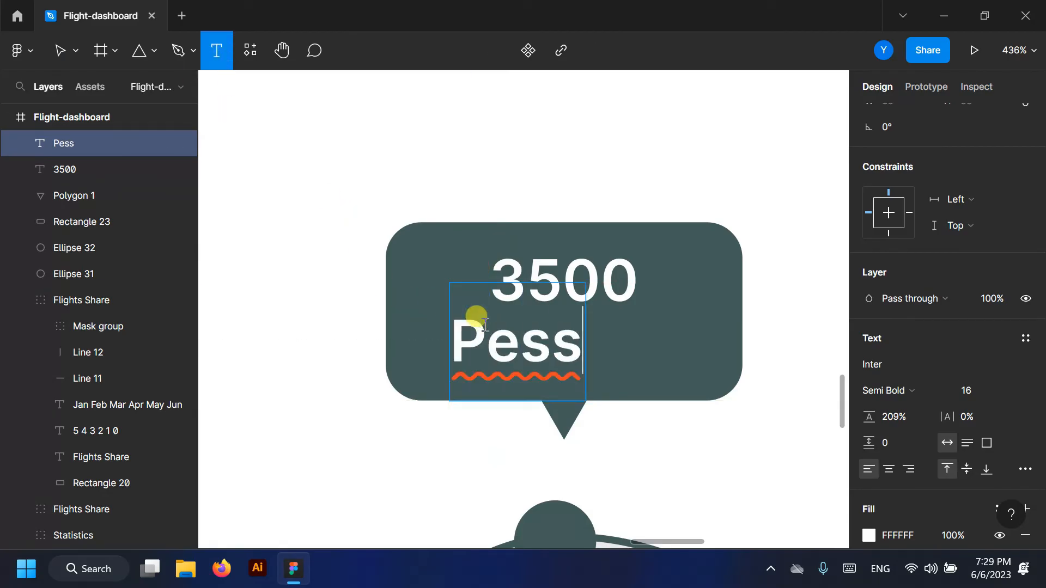